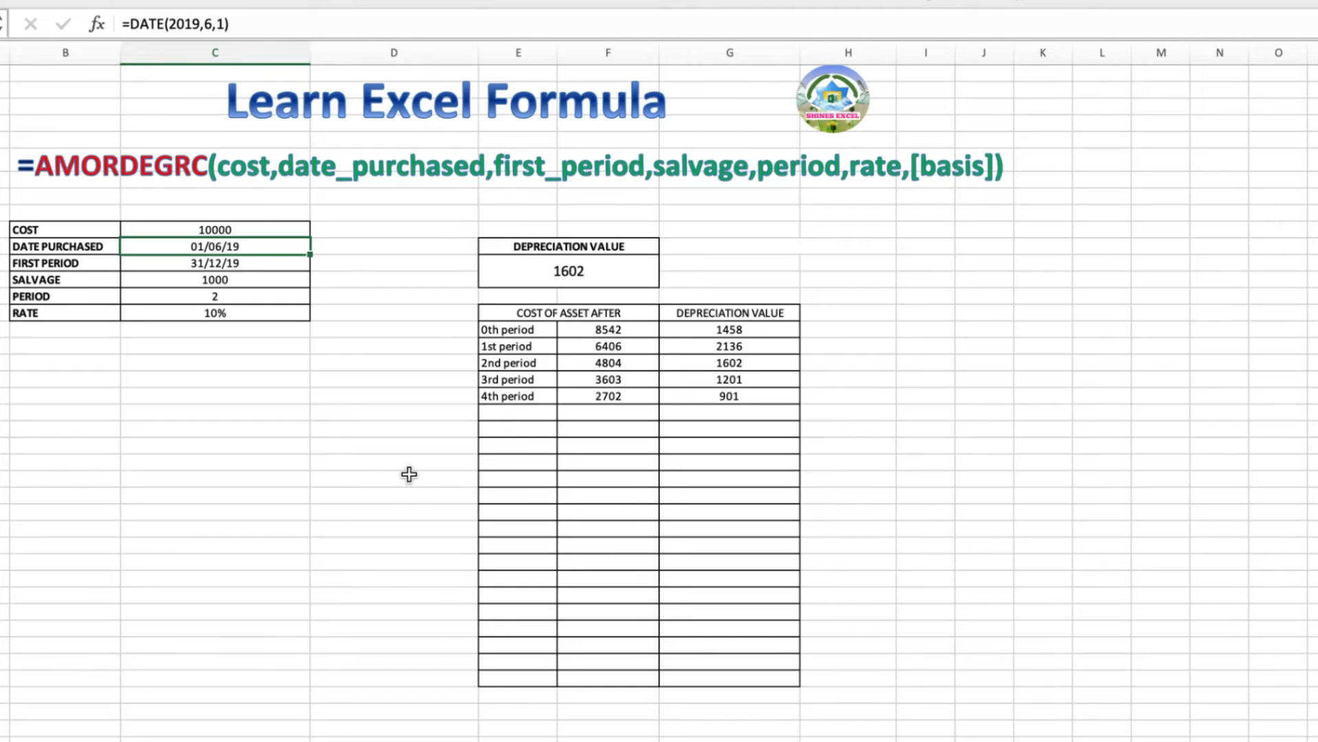
Replace the purchase date formula with =DATE(2022,1,1), turning the depreciation results into #NUM!
left_click(245, 230)
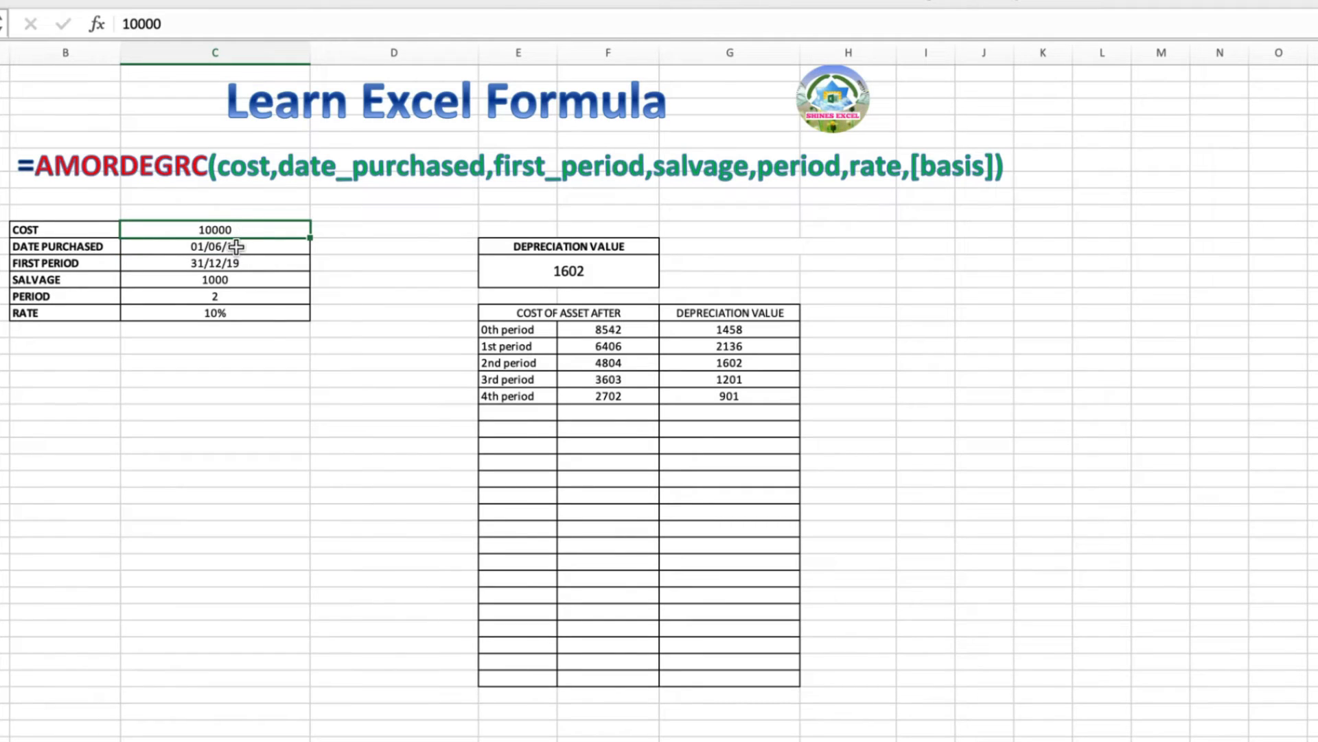
left_click(236, 247)
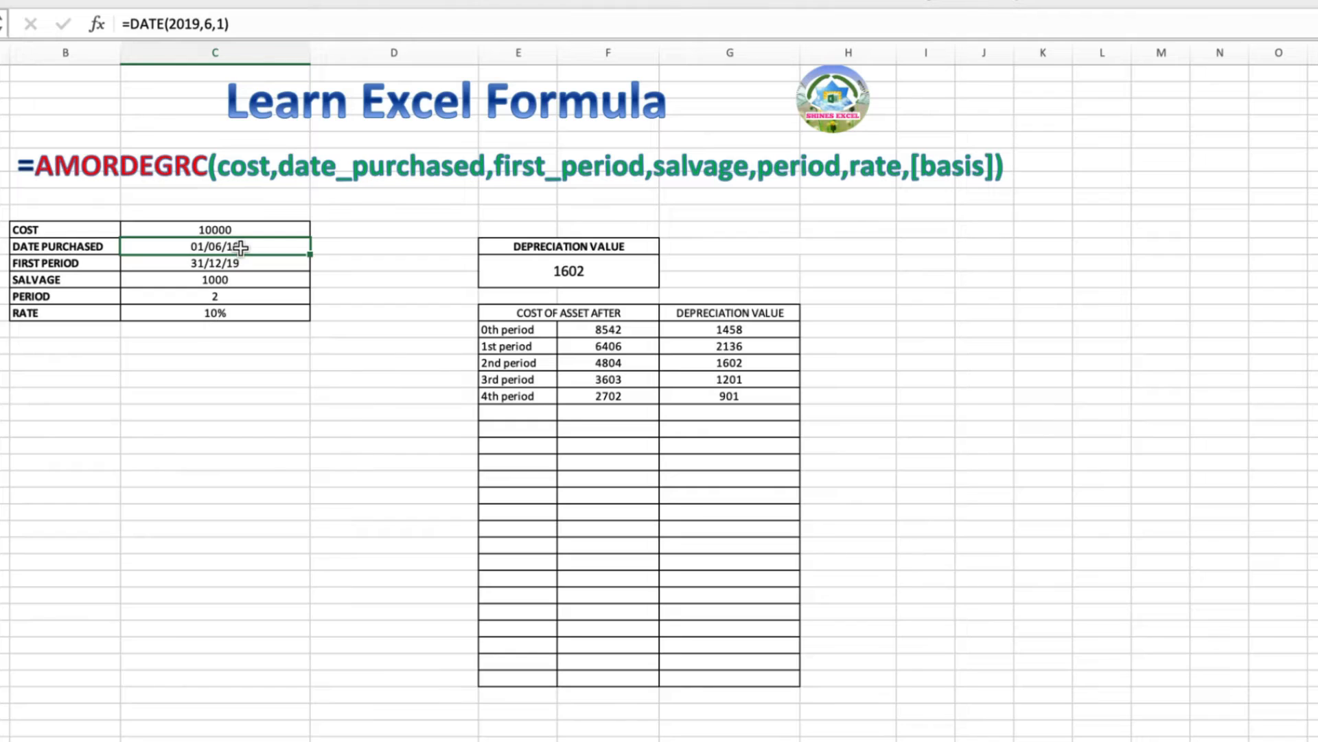
left_click(134, 28)
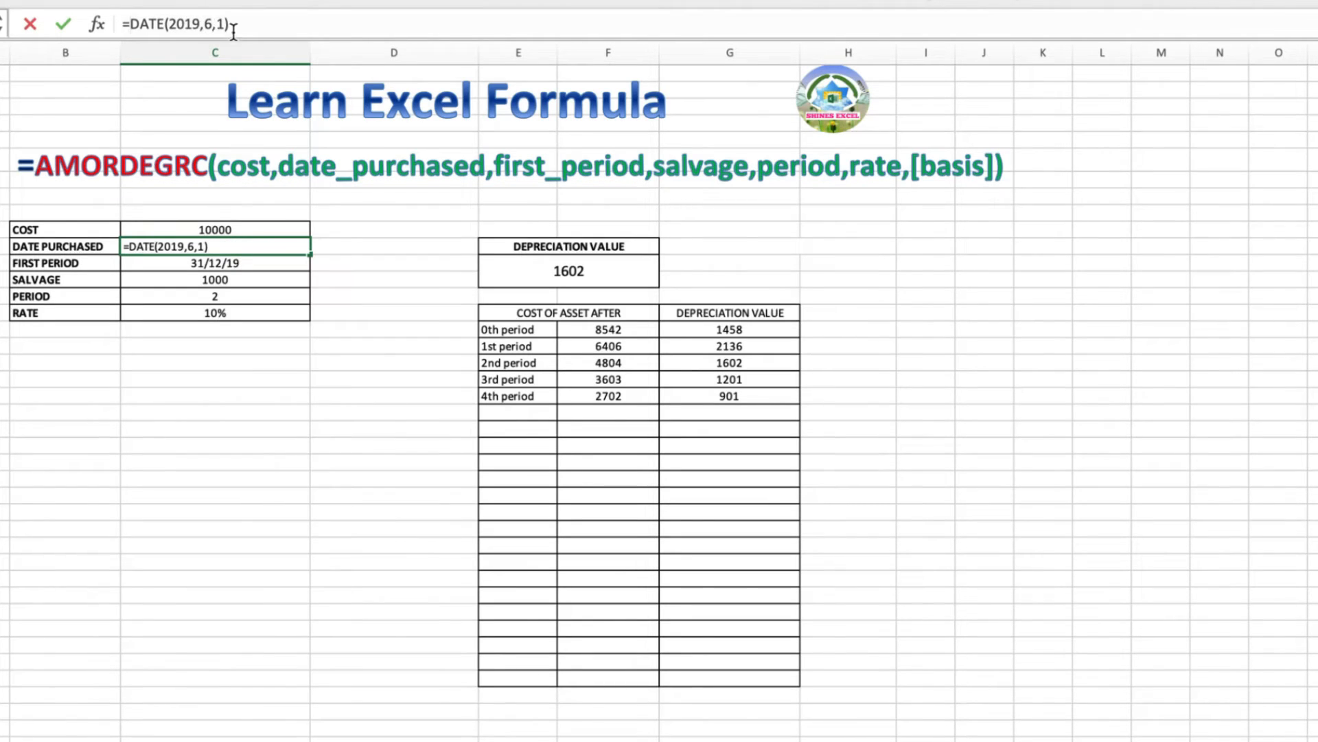
left_click_drag(246, 26, 135, 28)
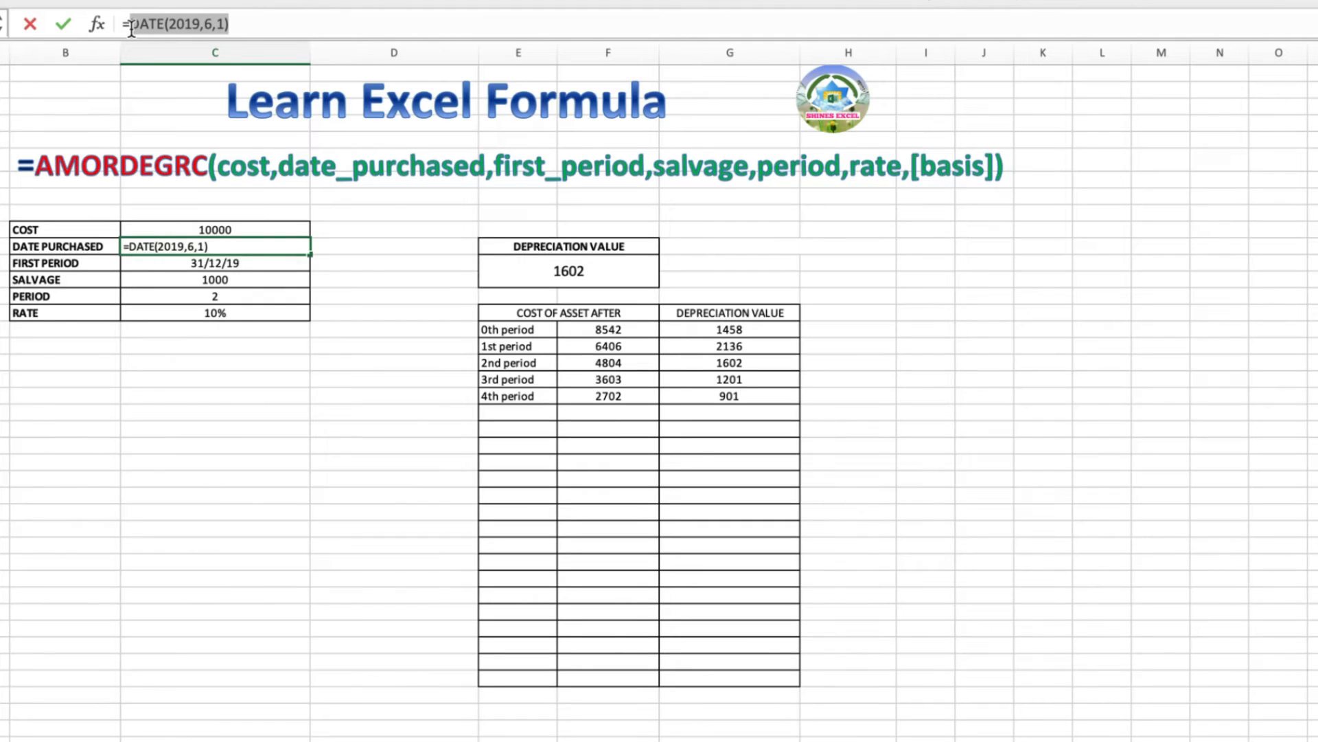
type("date")
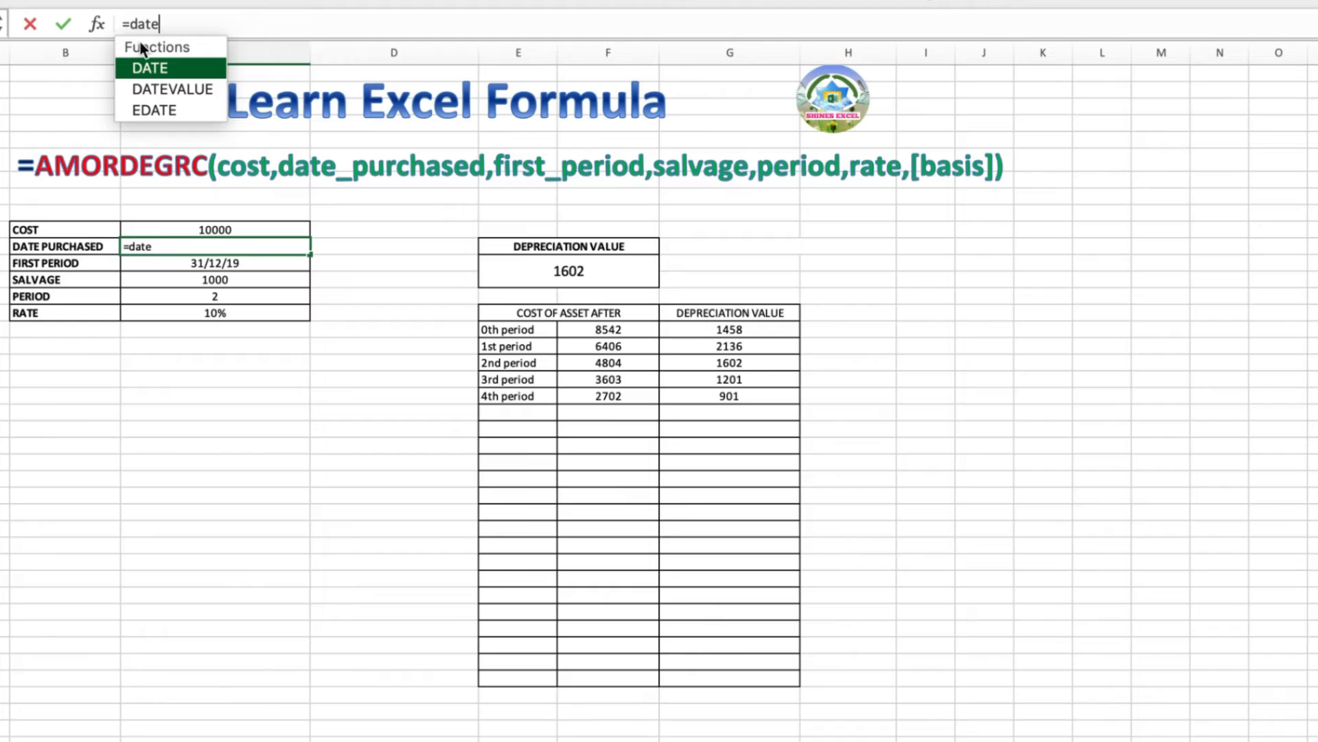
double_click(173, 65)
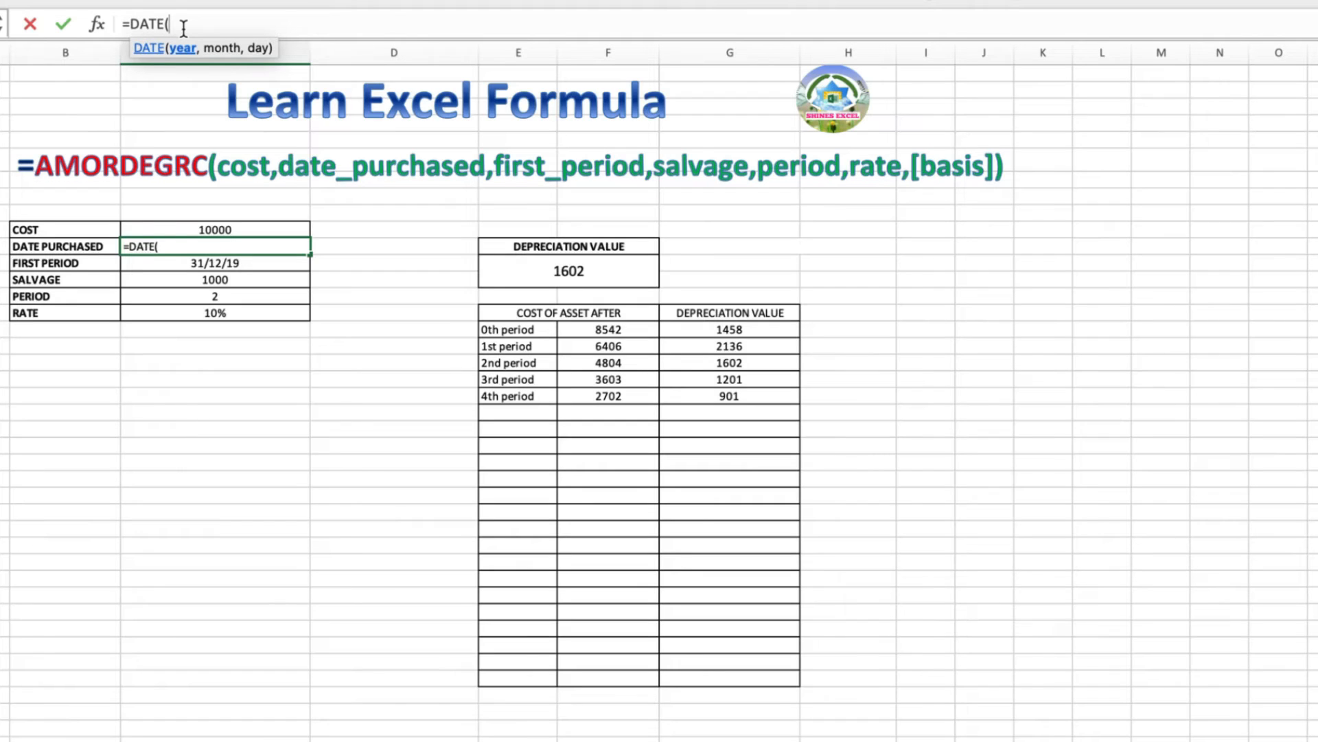
type("2022,")
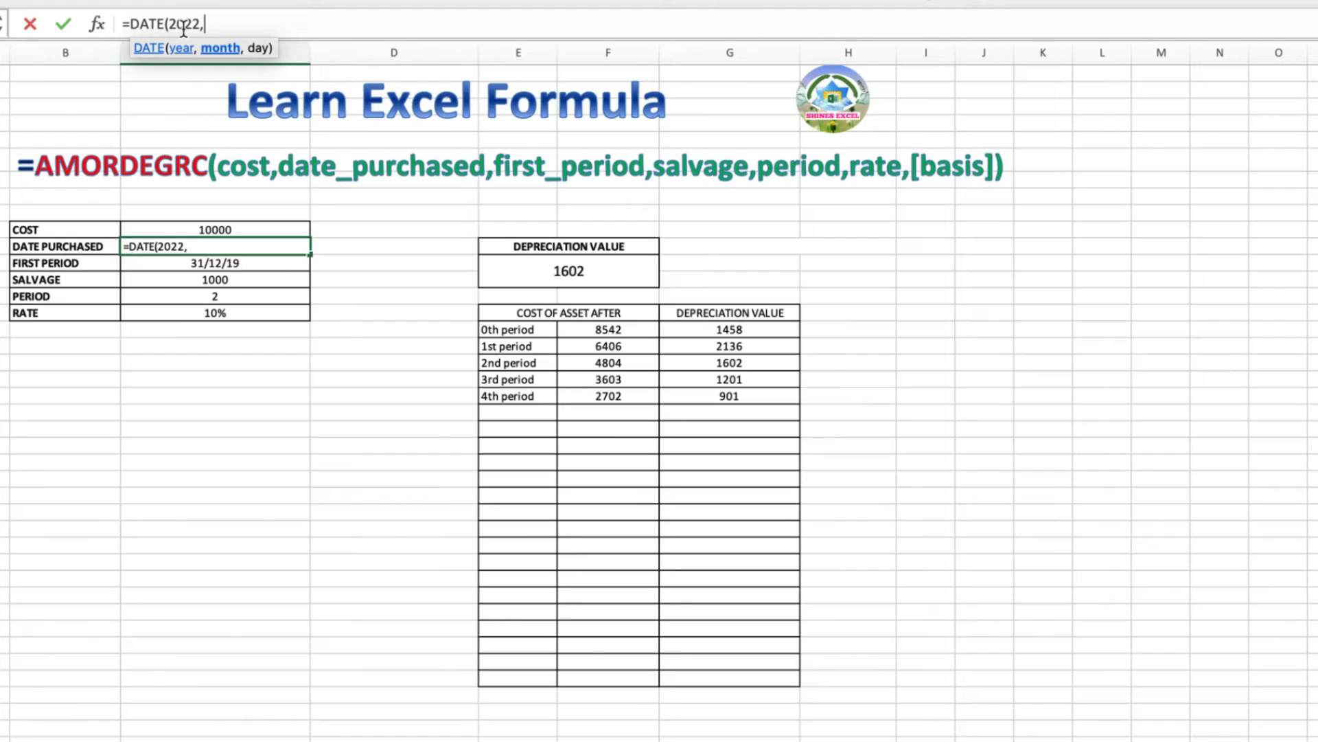
type("1,")
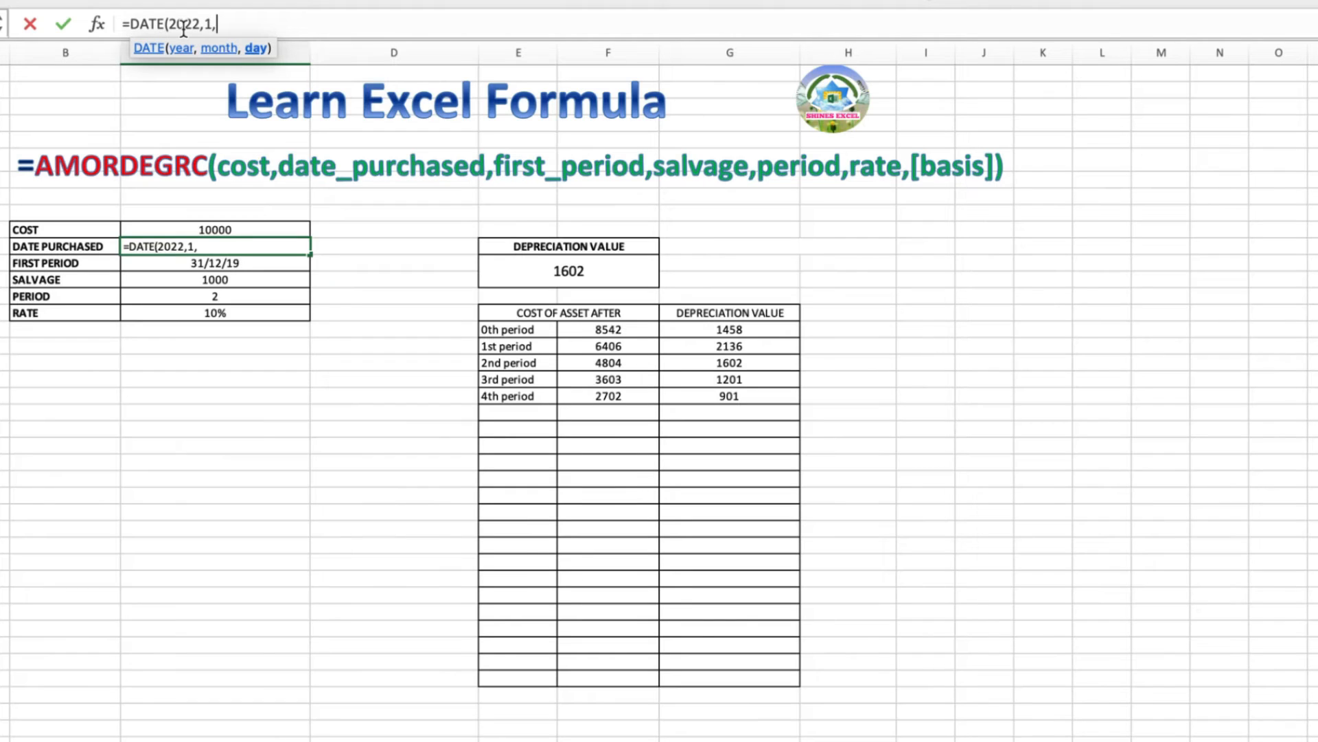
type("1")
key("Return")
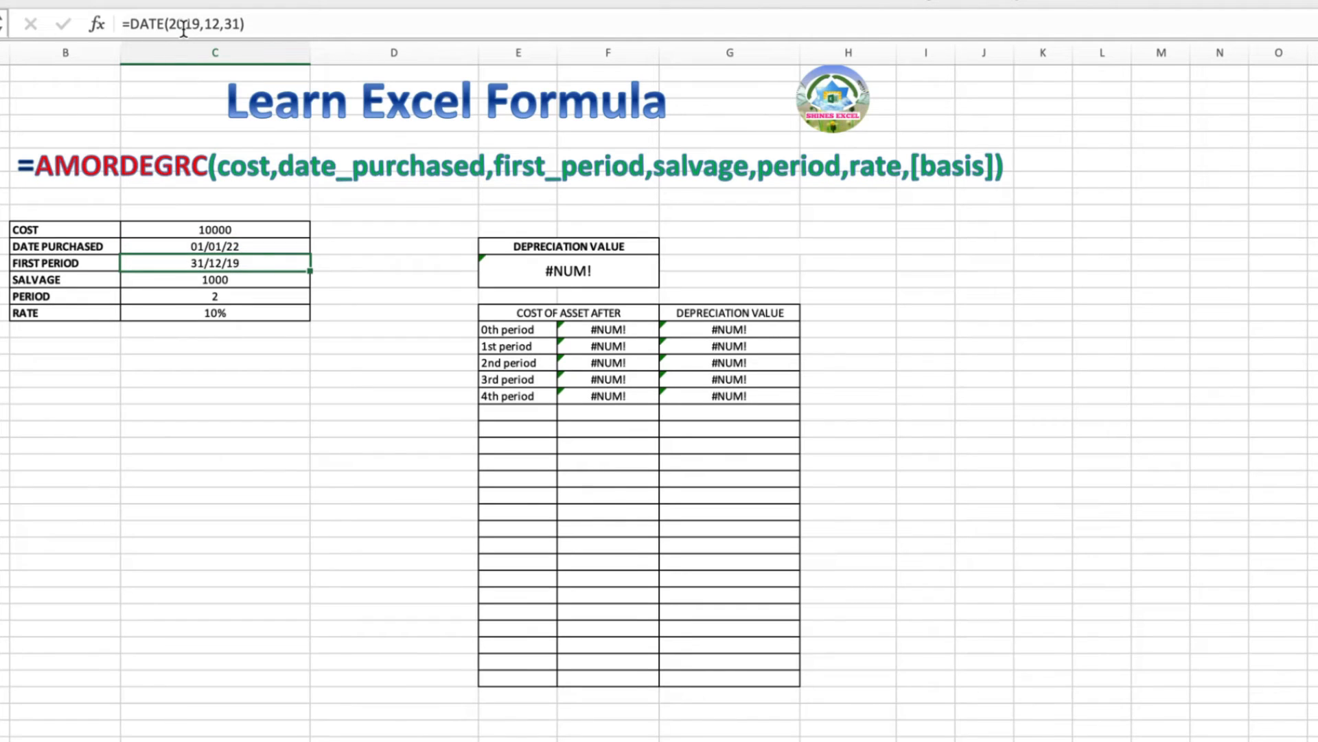
Change the first period formula to =DATE(2022,6,31), restoring the 1641 depreciation value
left_click(249, 246)
left_click(244, 263)
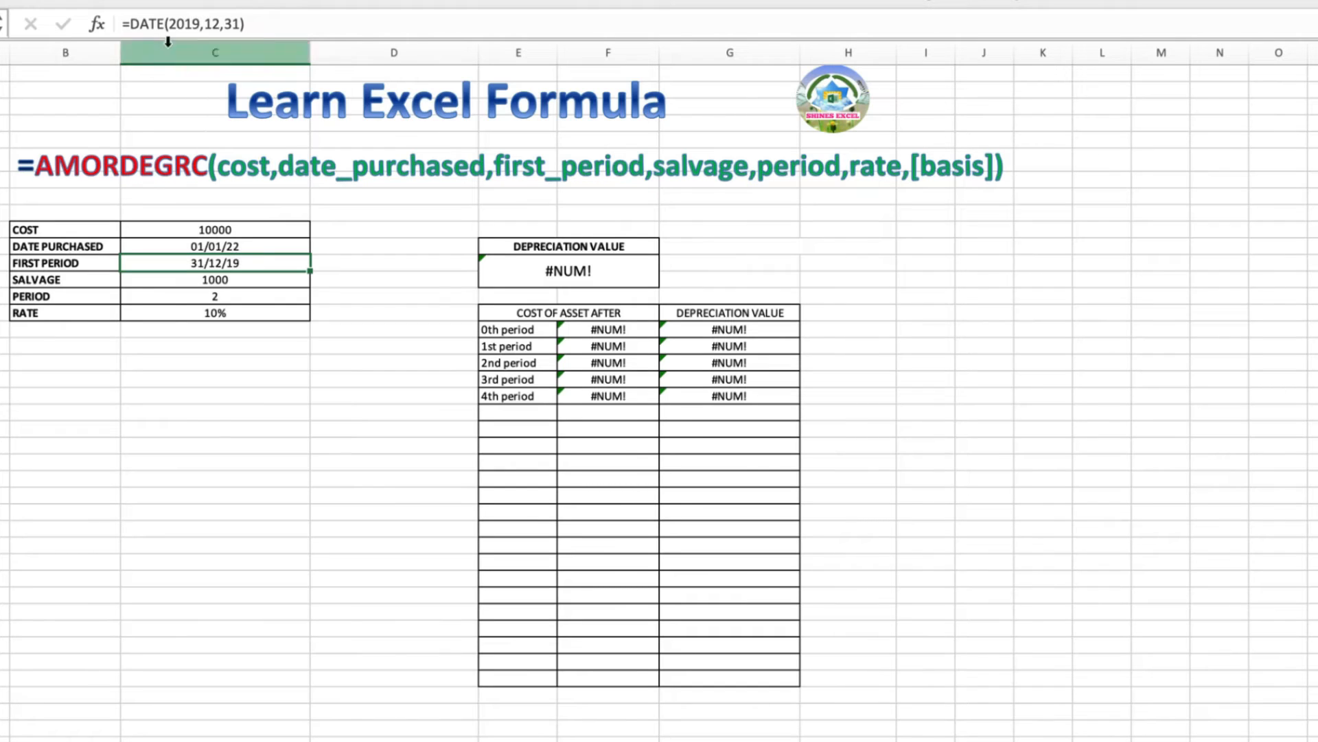
left_click_drag(242, 23, 172, 24)
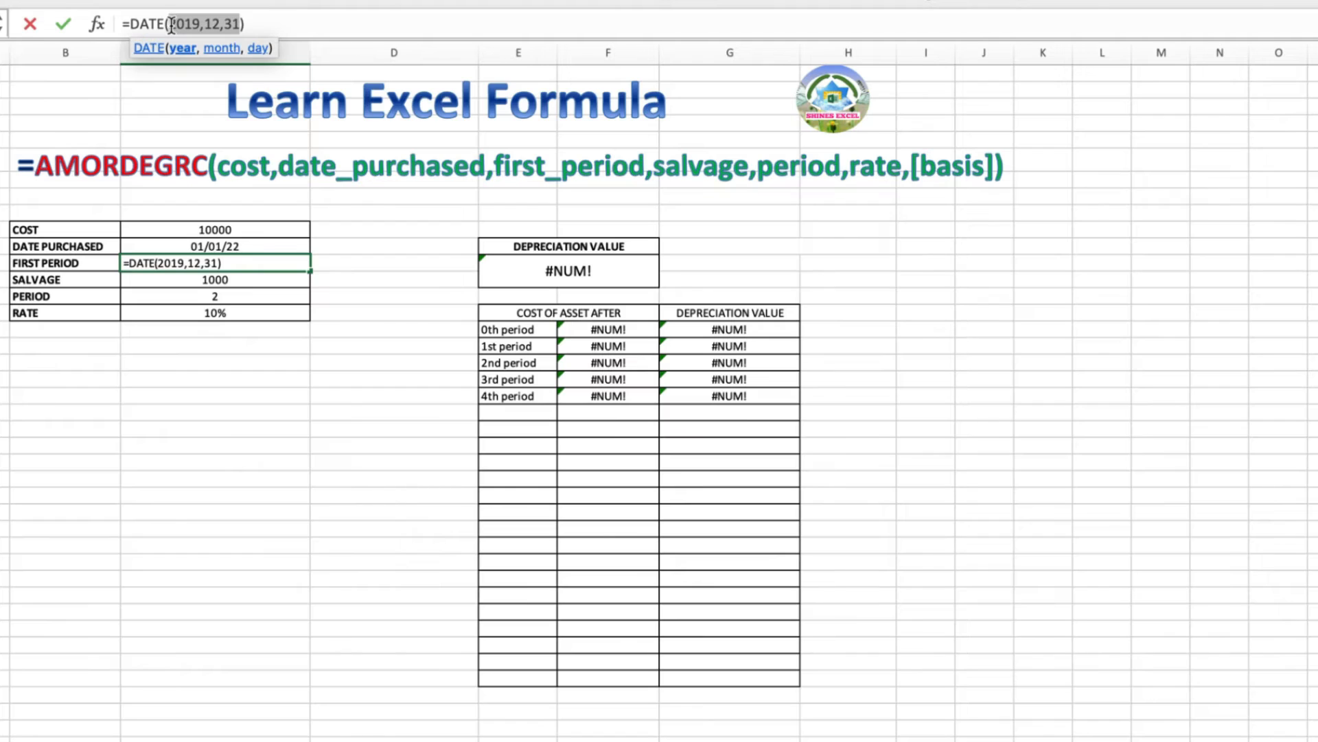
type("2022,")
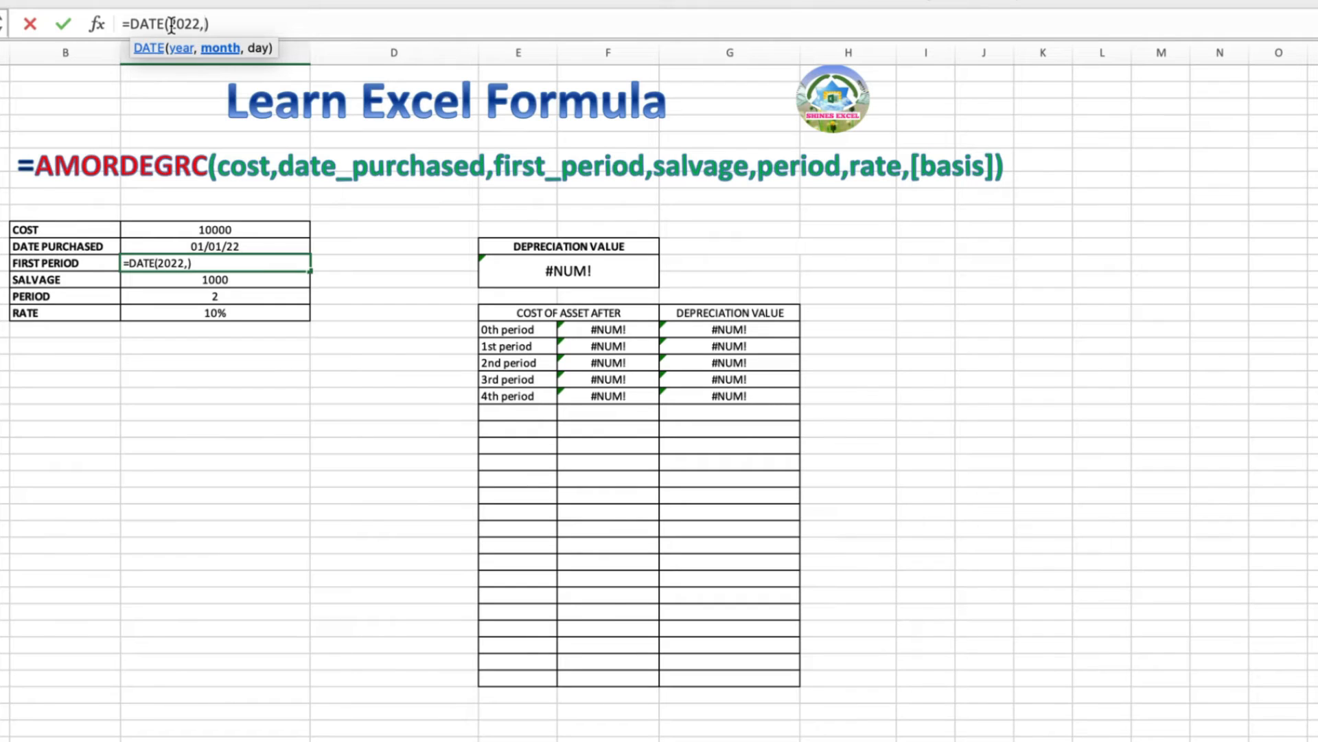
type("6,31")
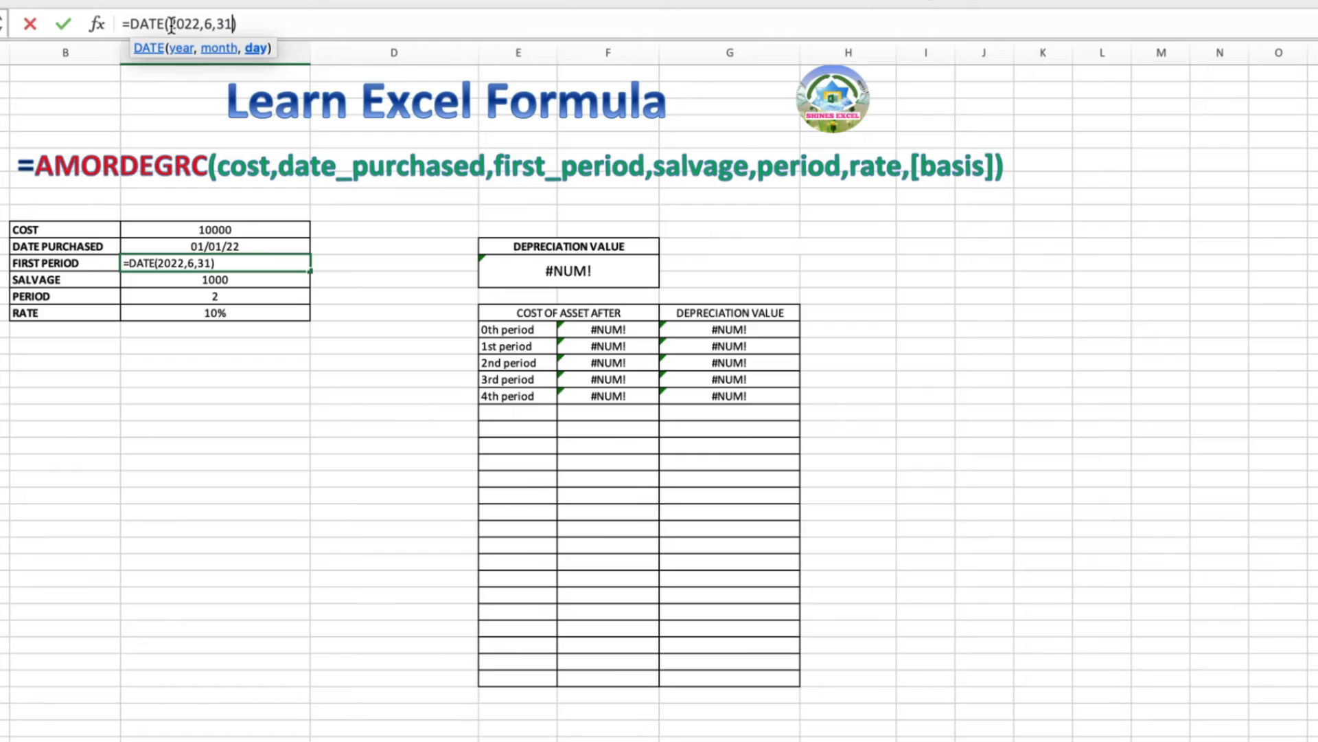
type("0")
key("BackSpace")
key("Return")
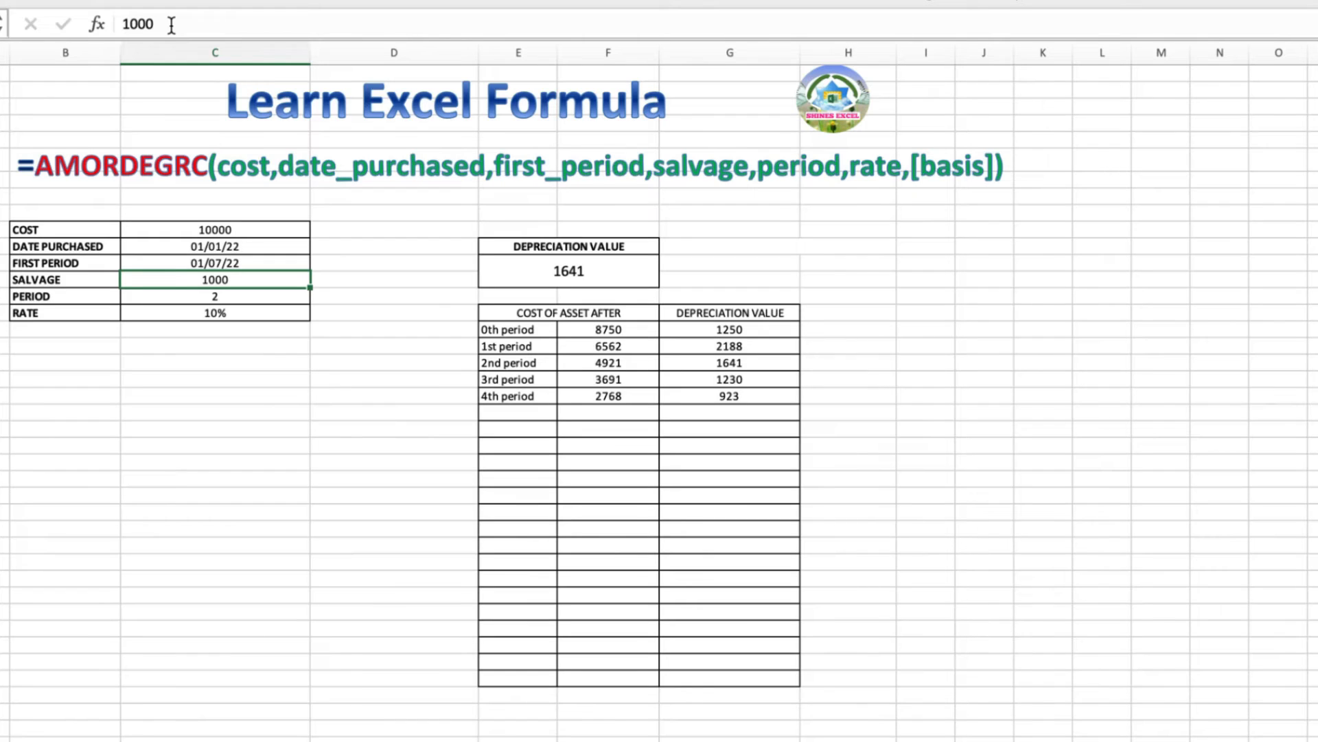
Enter 500 as the salvage value, then select the AMORDEGRC depreciation value cell
type("500")
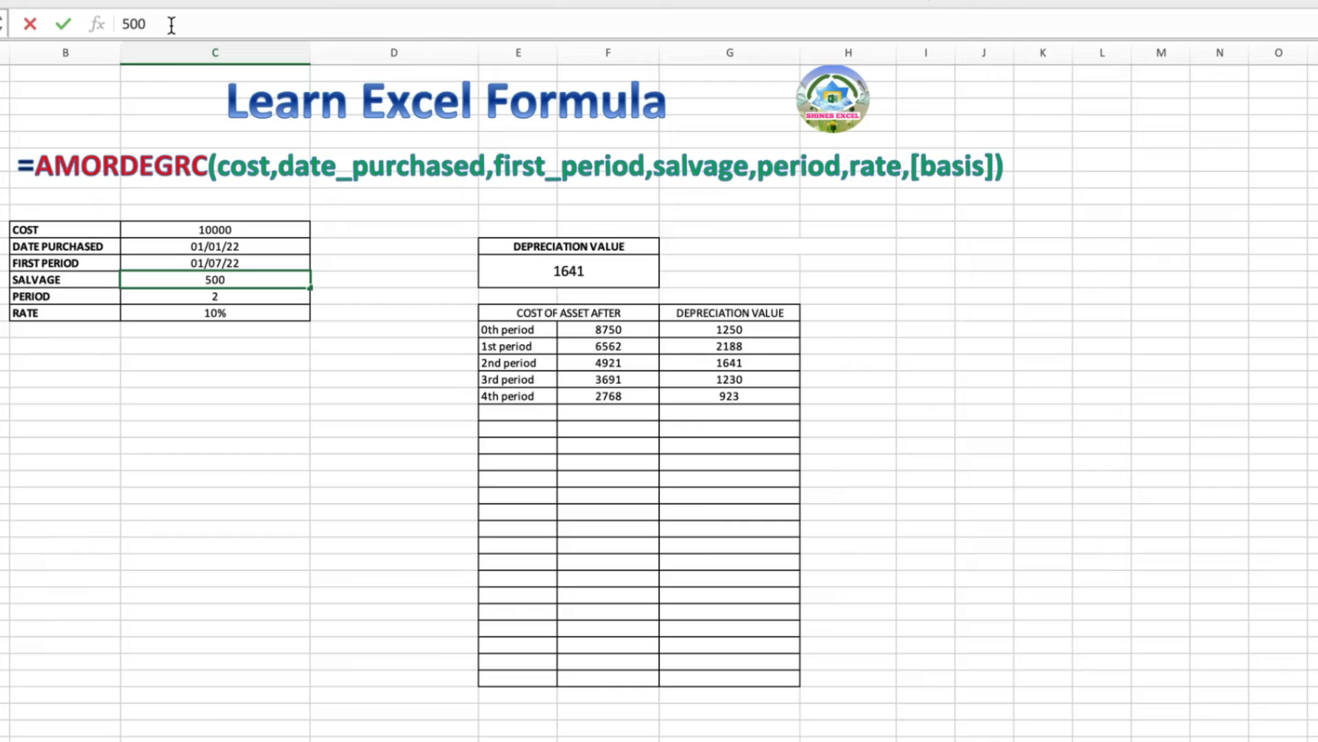
key("Return")
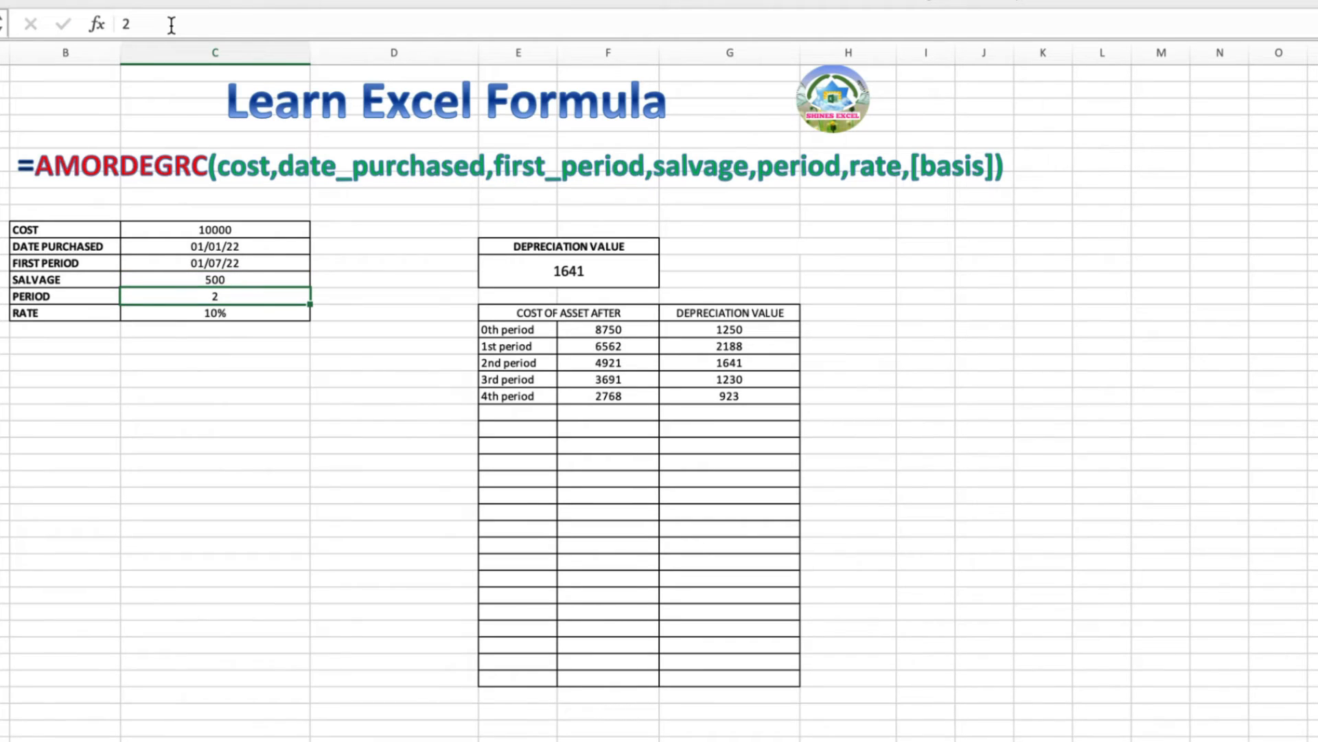
key("Return")
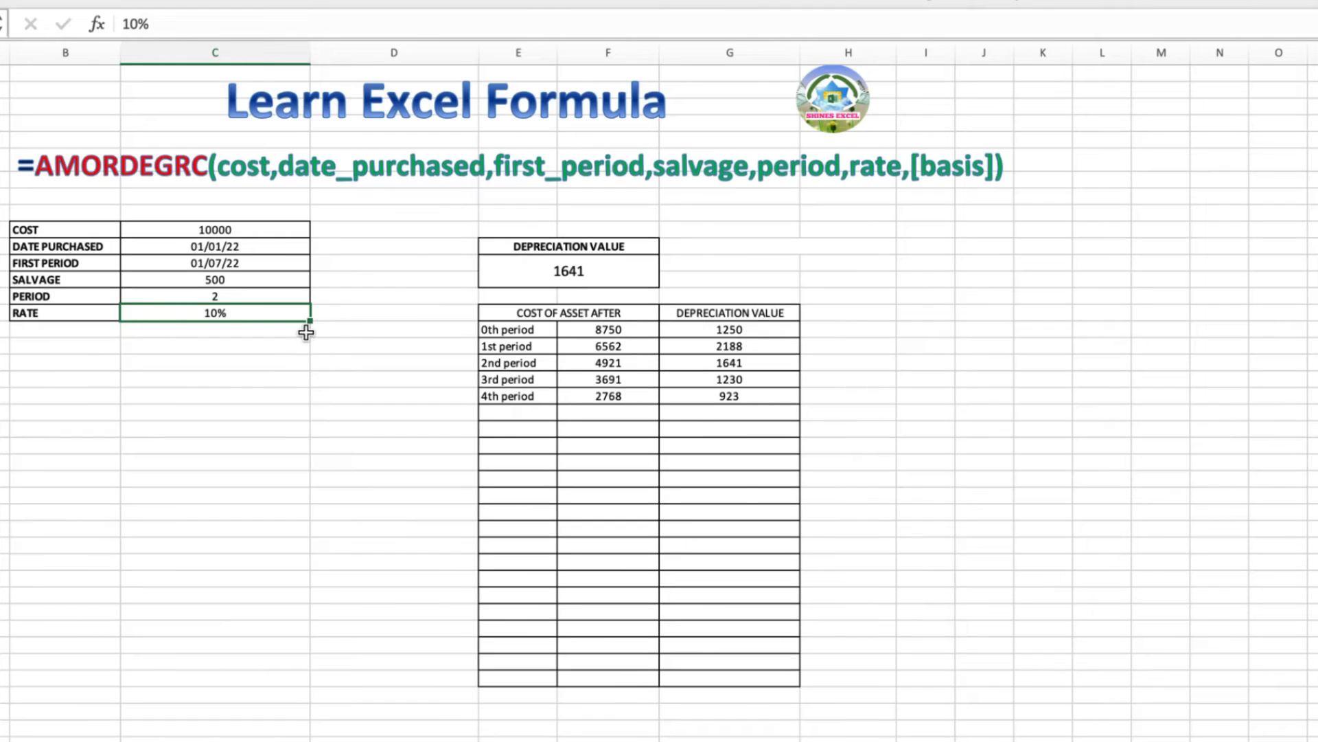
left_click(605, 271)
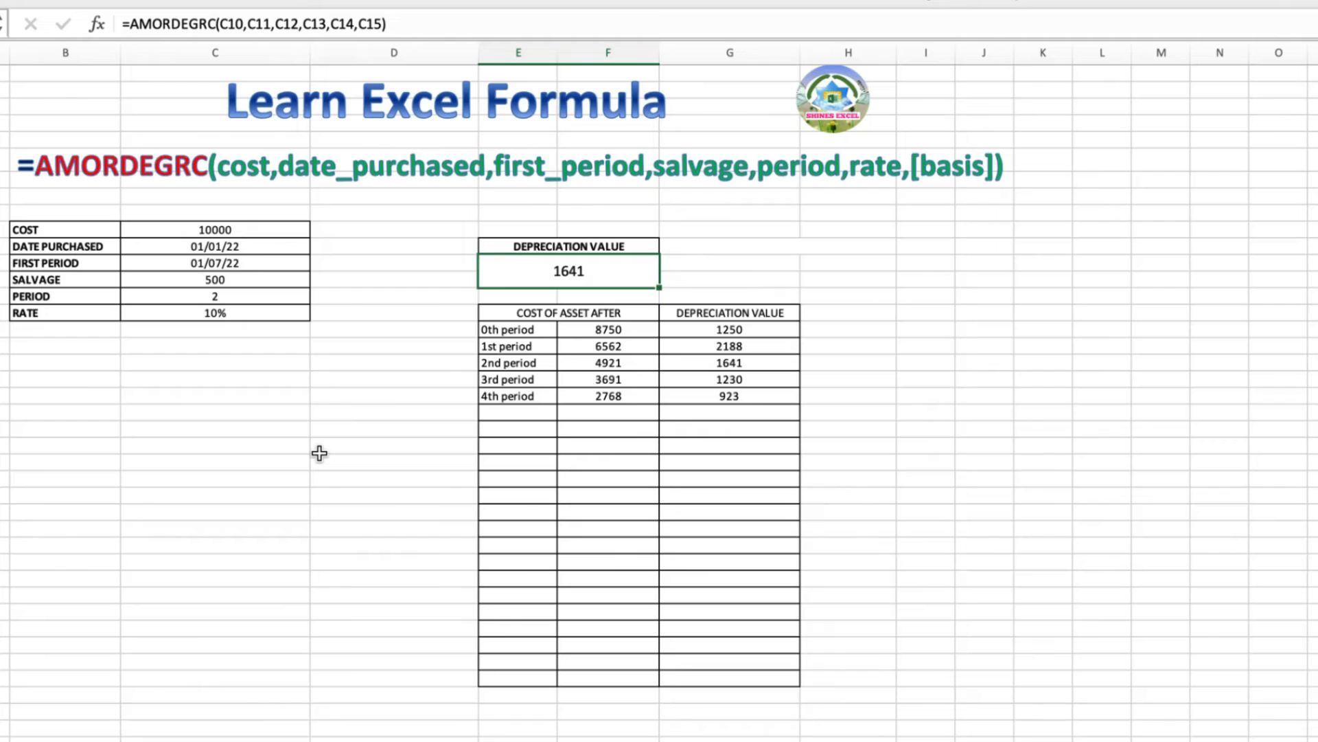
Enter =AMORDEGRC(10000,DATE(2022,1,1),DATE(2022,6,31),500,2,10%) under DEPRECIATION VALUE, returning 1641
type("=")
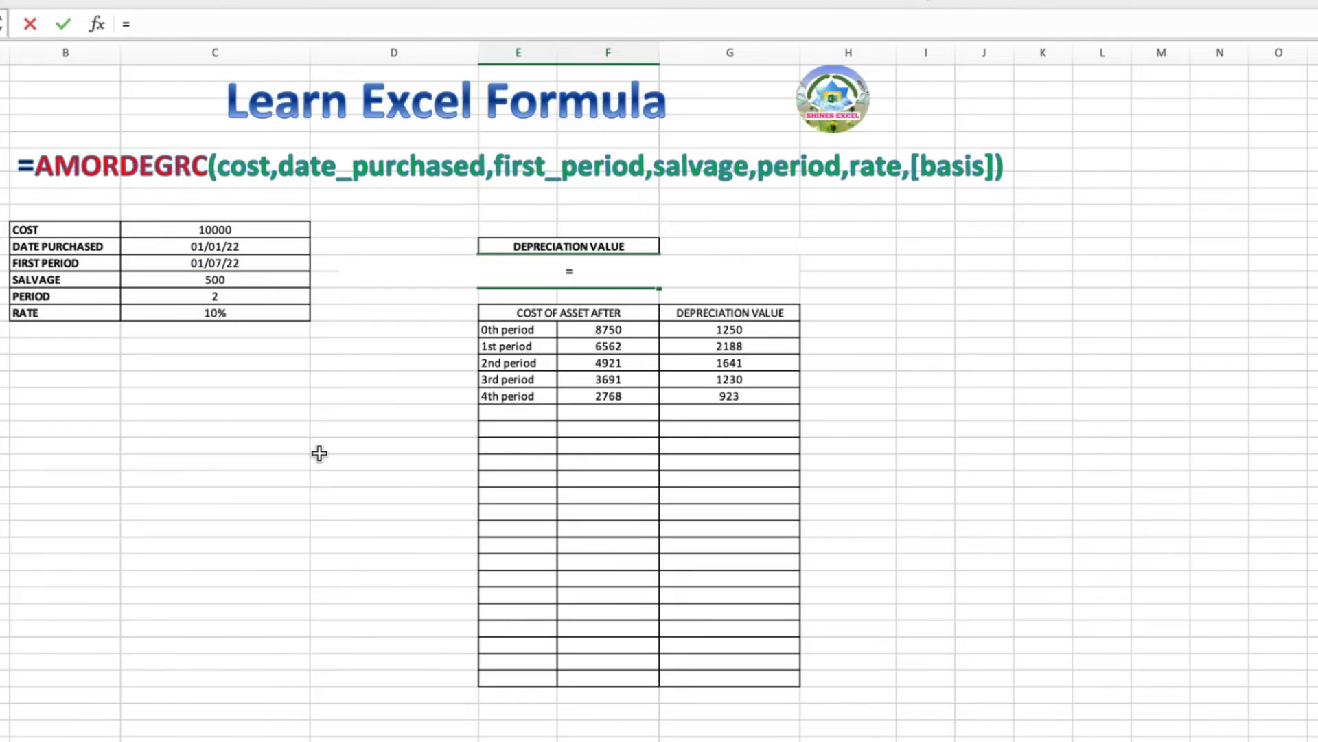
type("am")
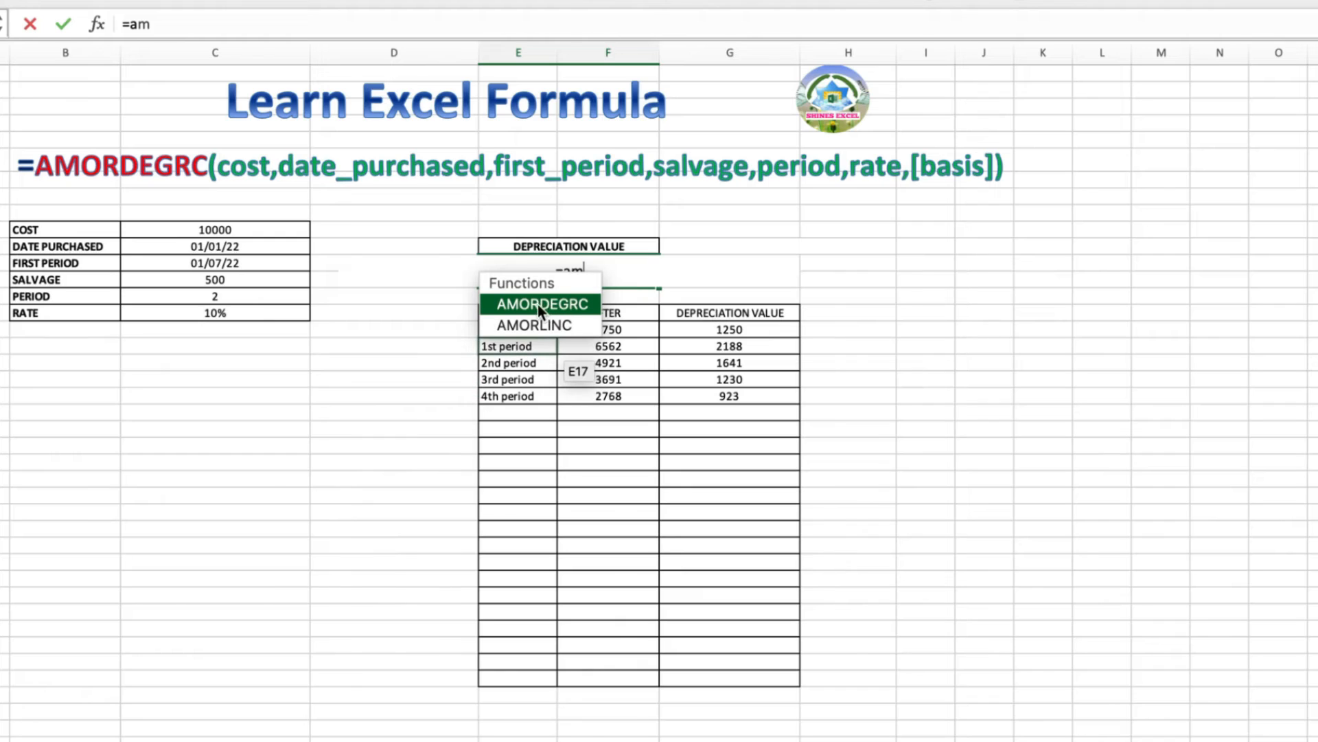
double_click(562, 304)
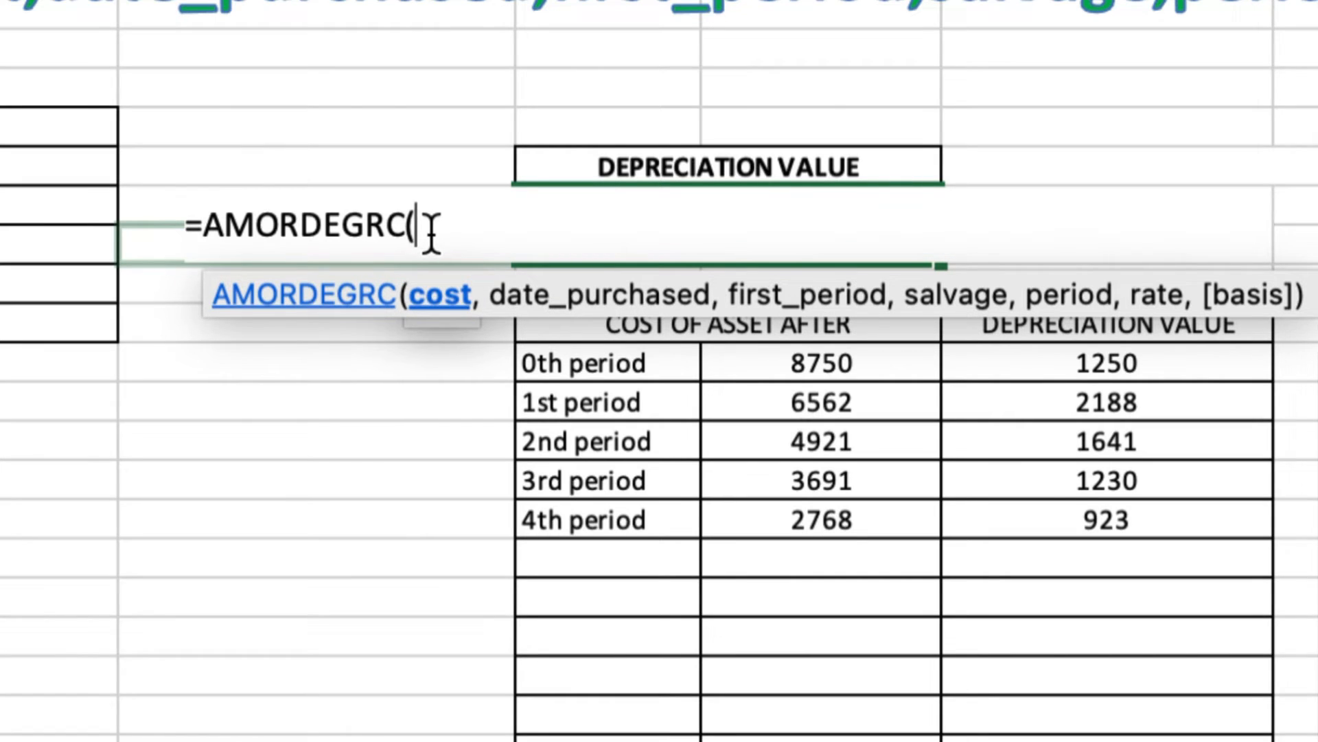
type("10000")
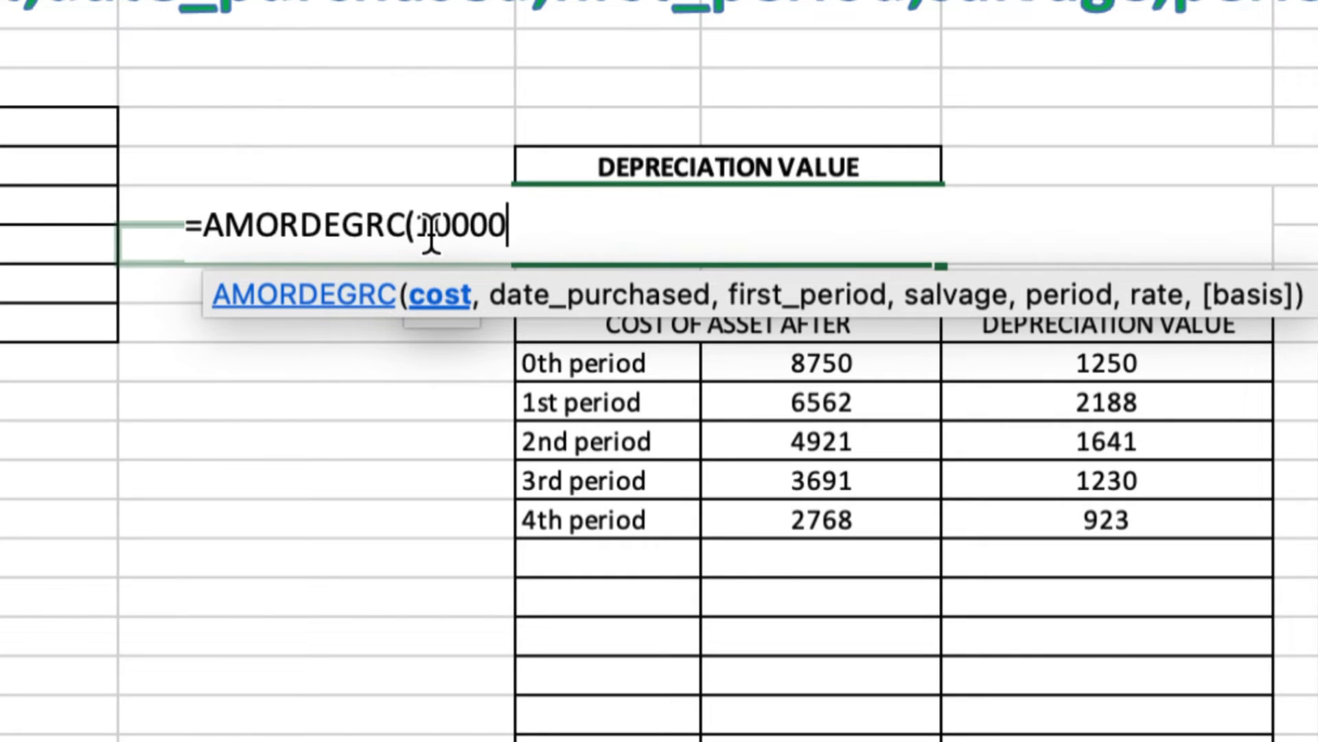
type(",")
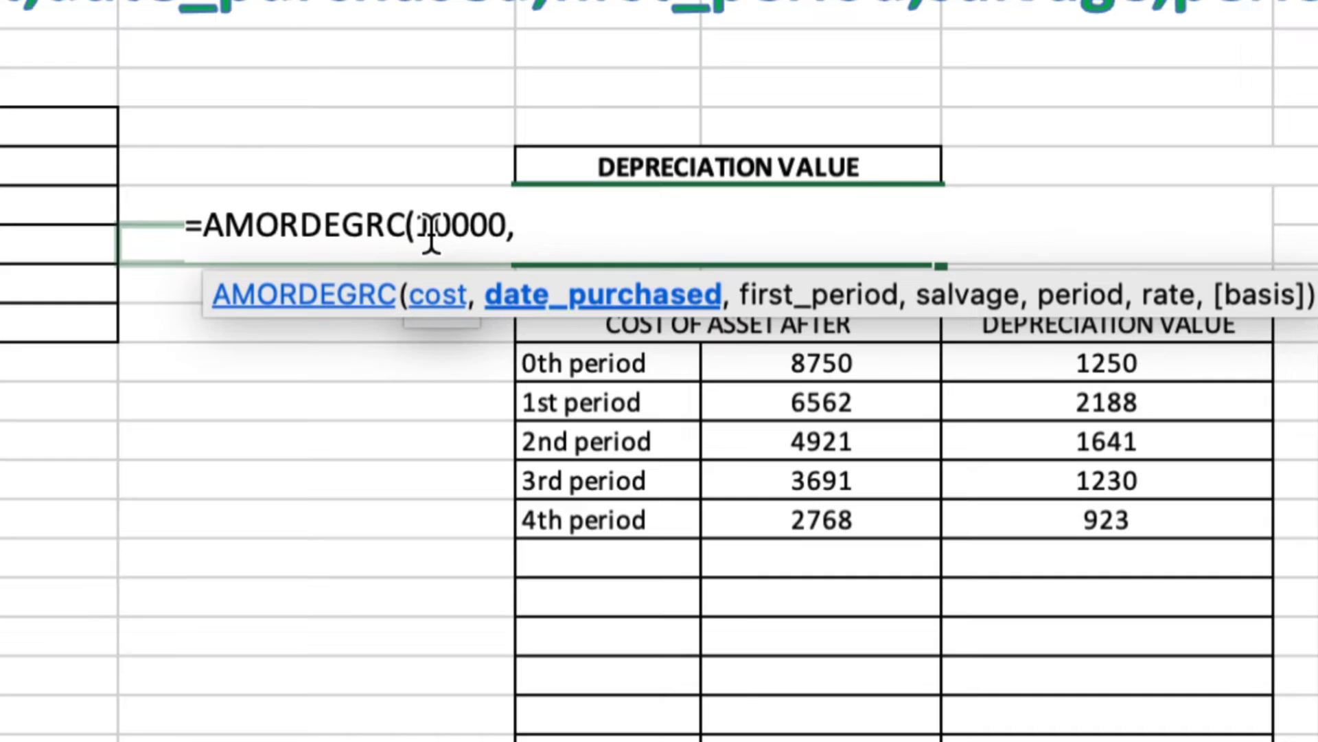
type("date")
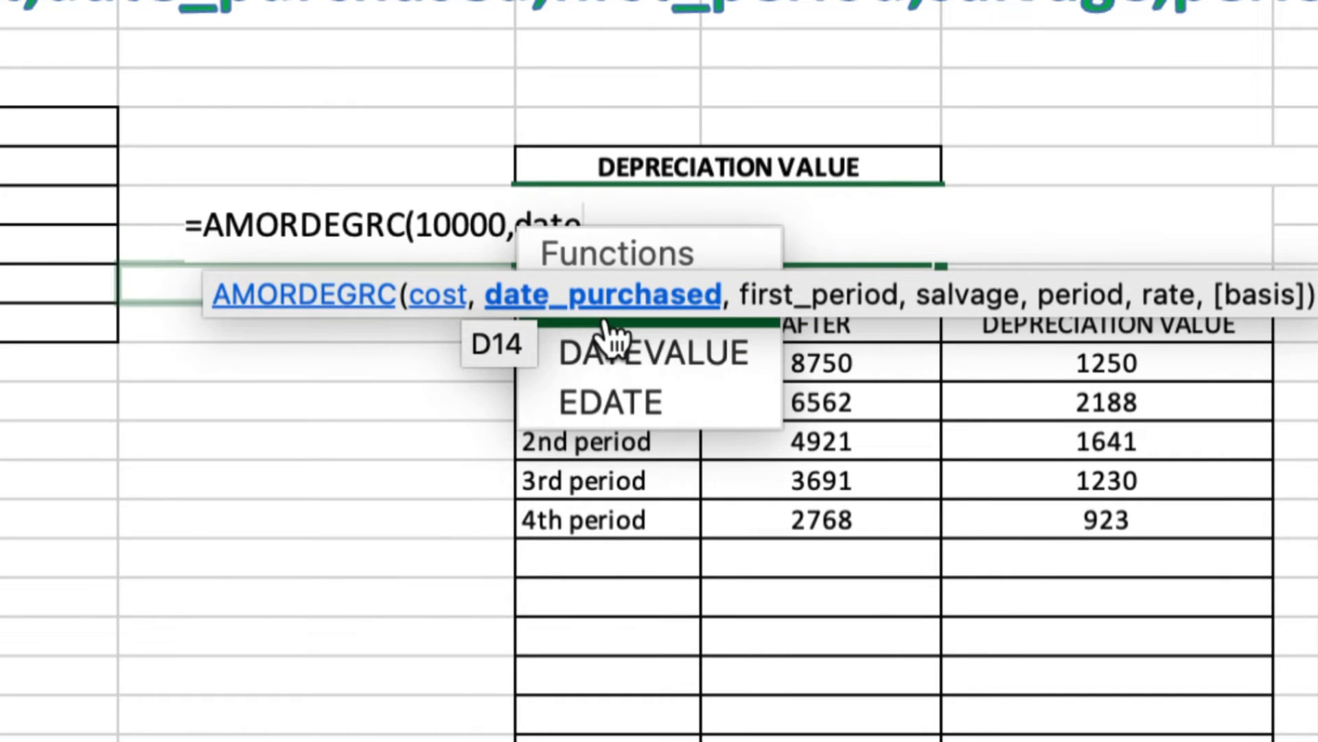
key("Tab")
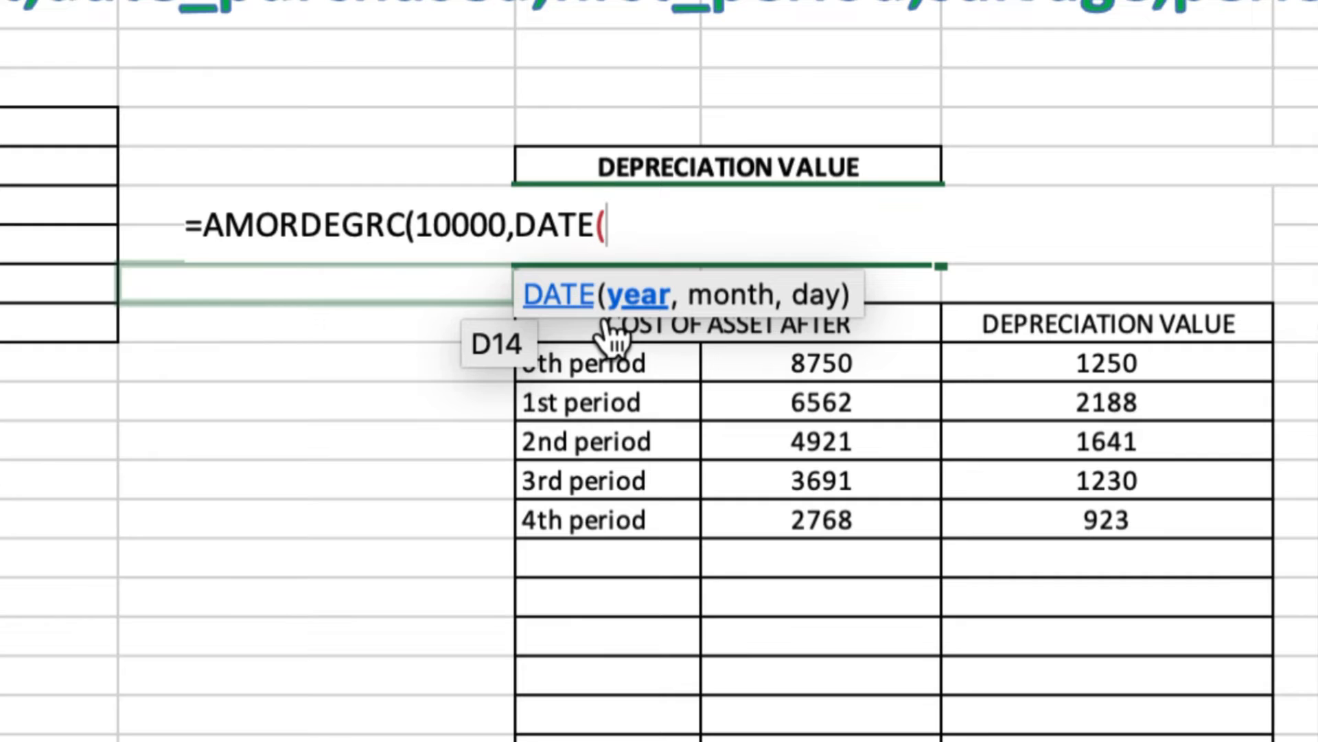
type("2022,1,1")
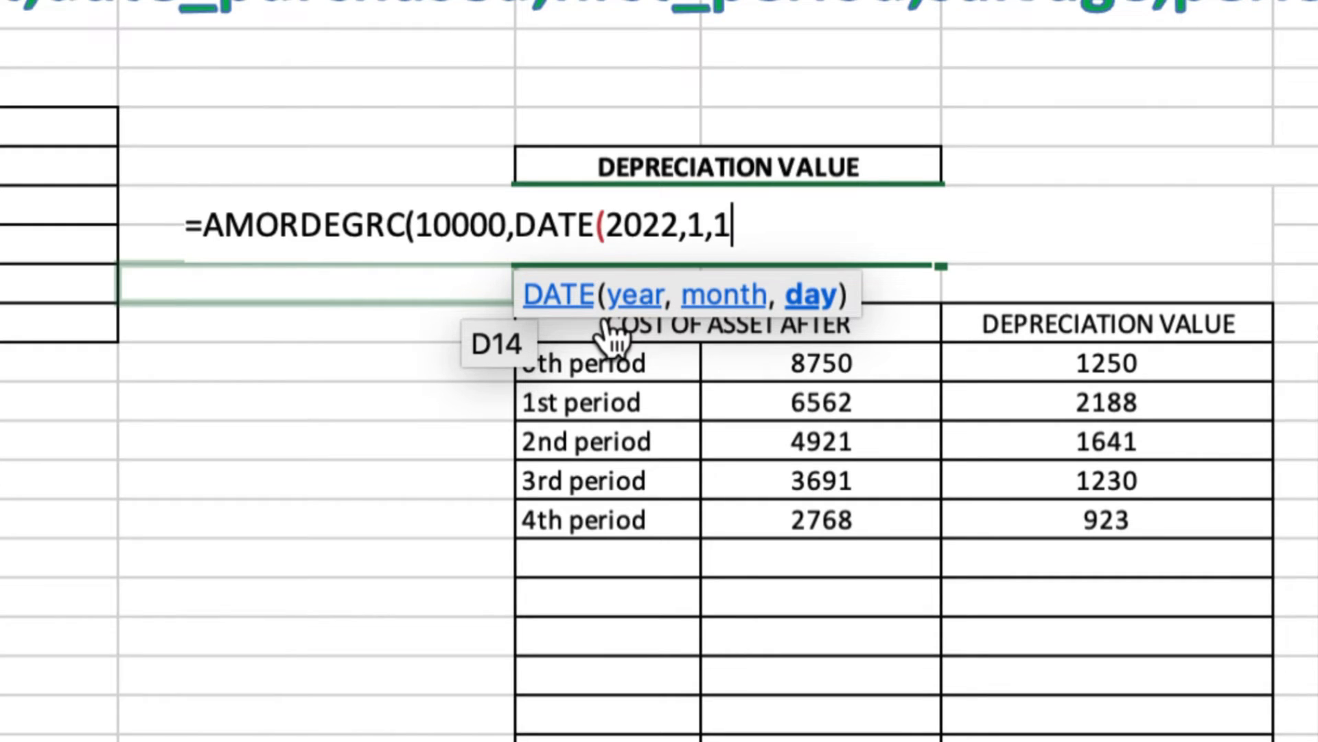
type("),")
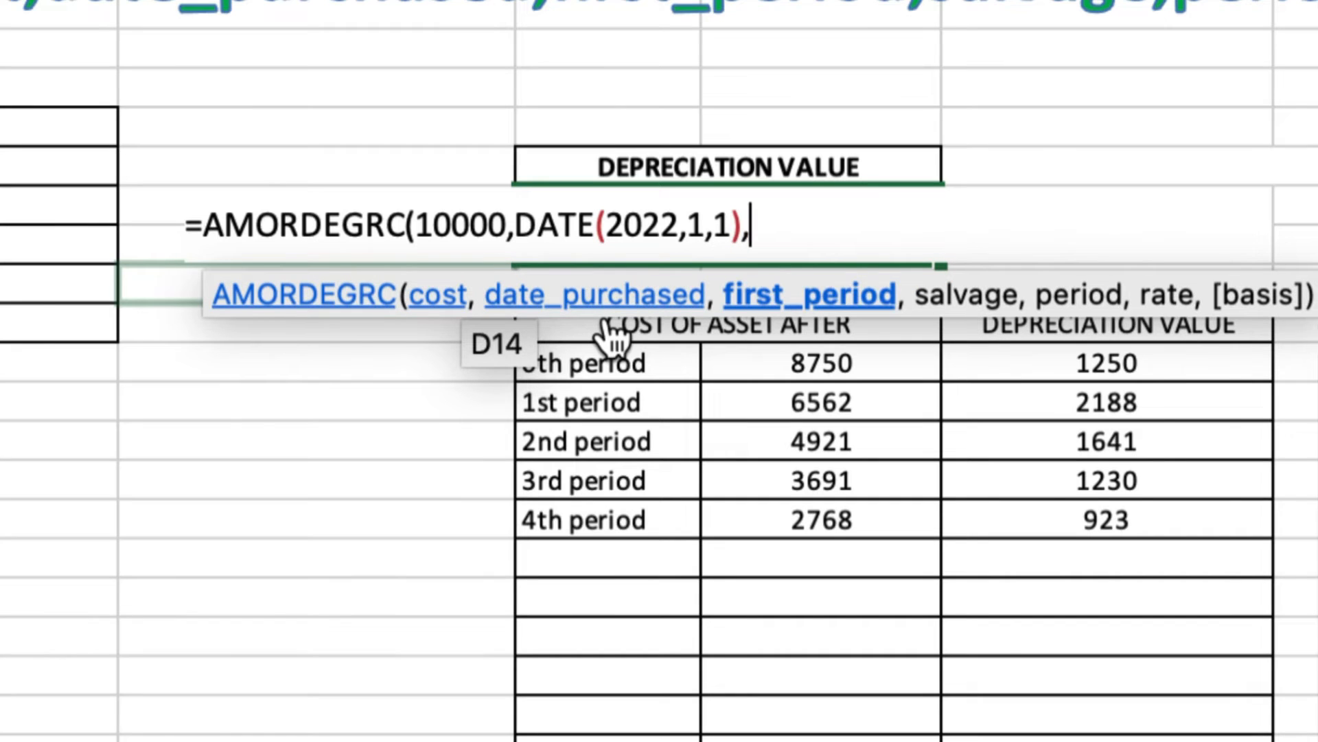
type("date")
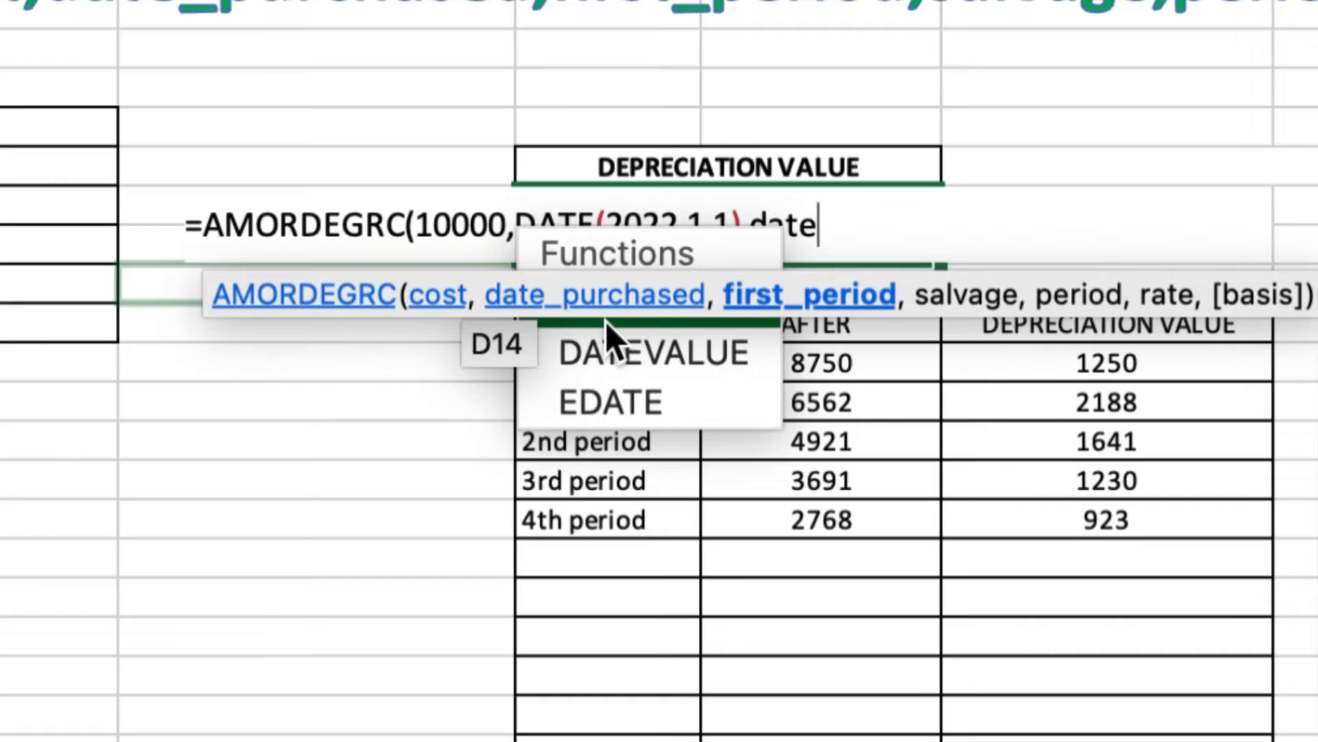
key("Tab")
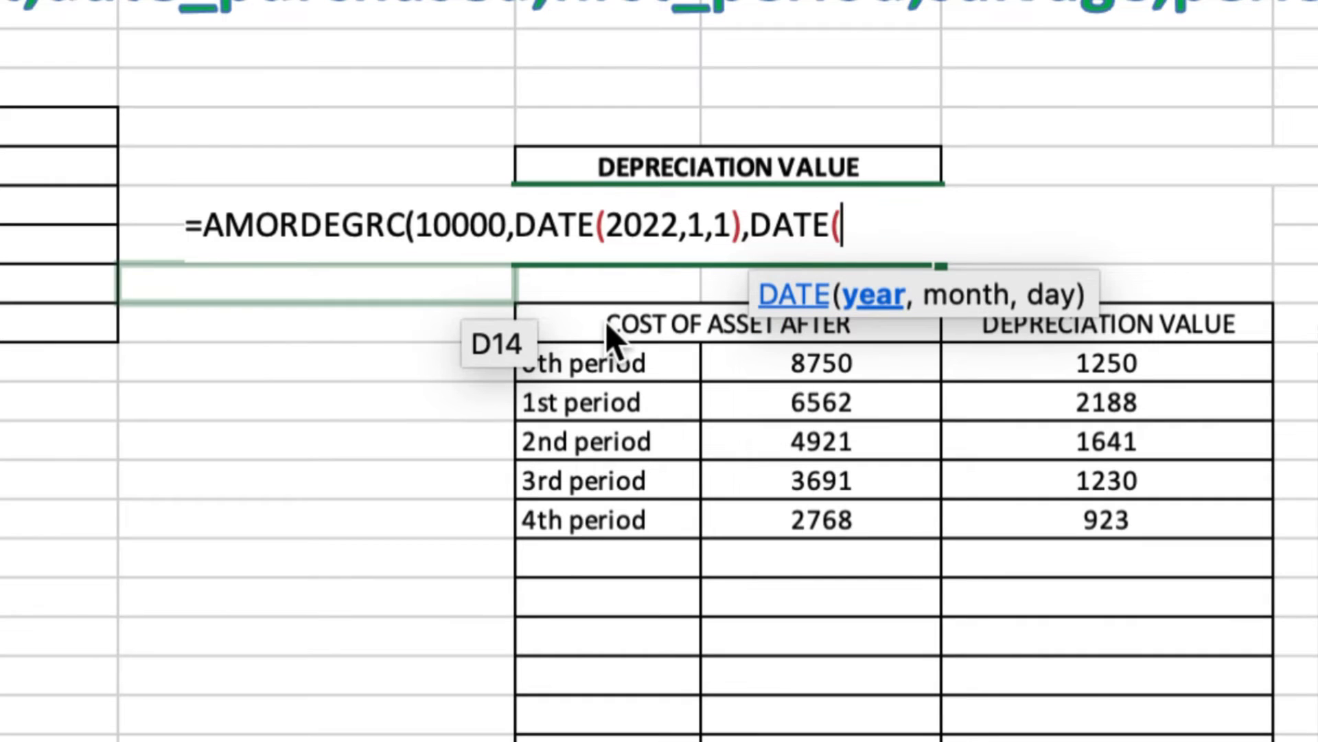
type("2022,")
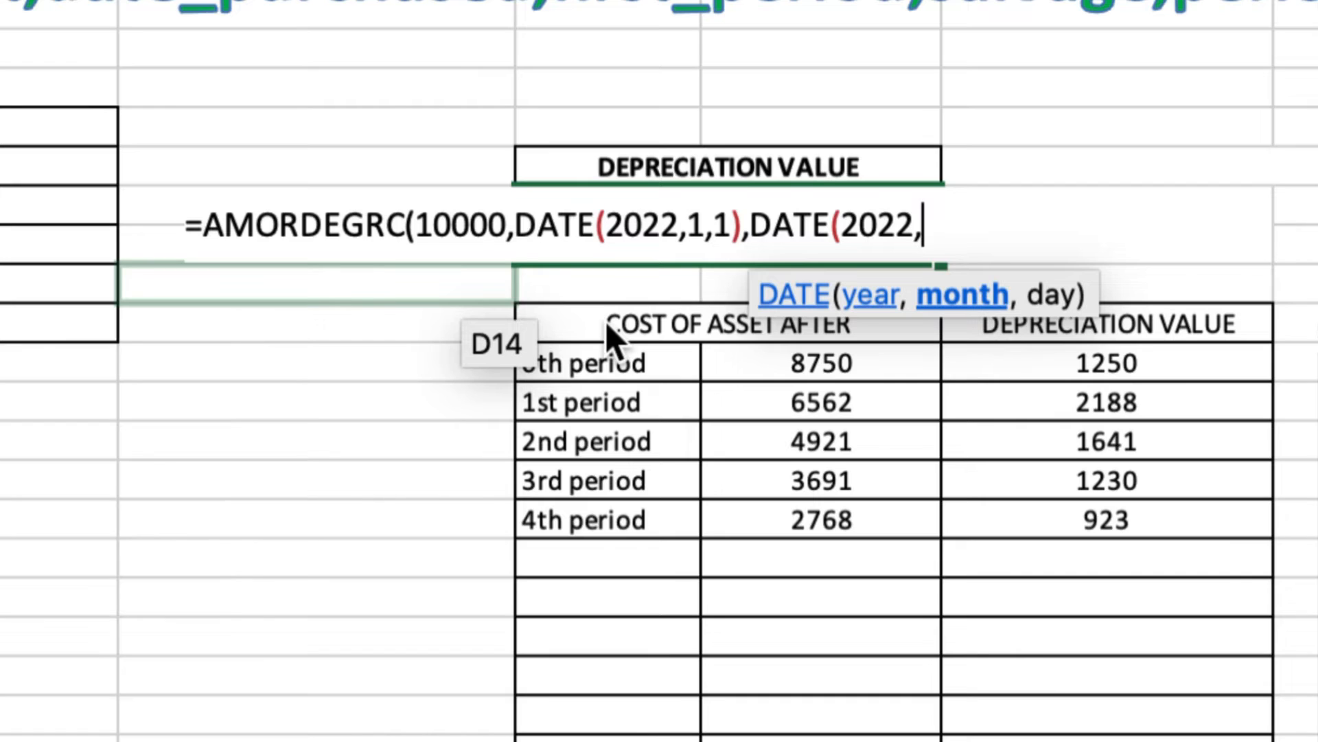
type("6,31)")
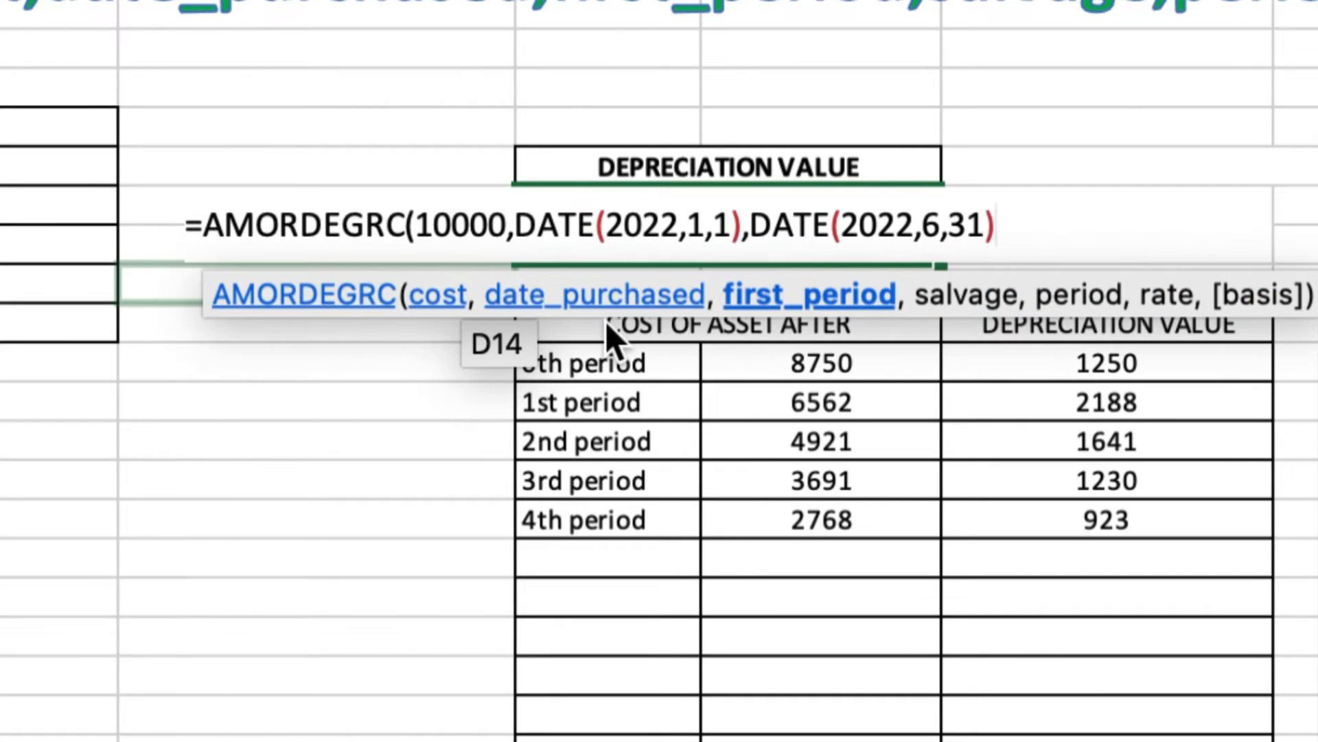
type(",")
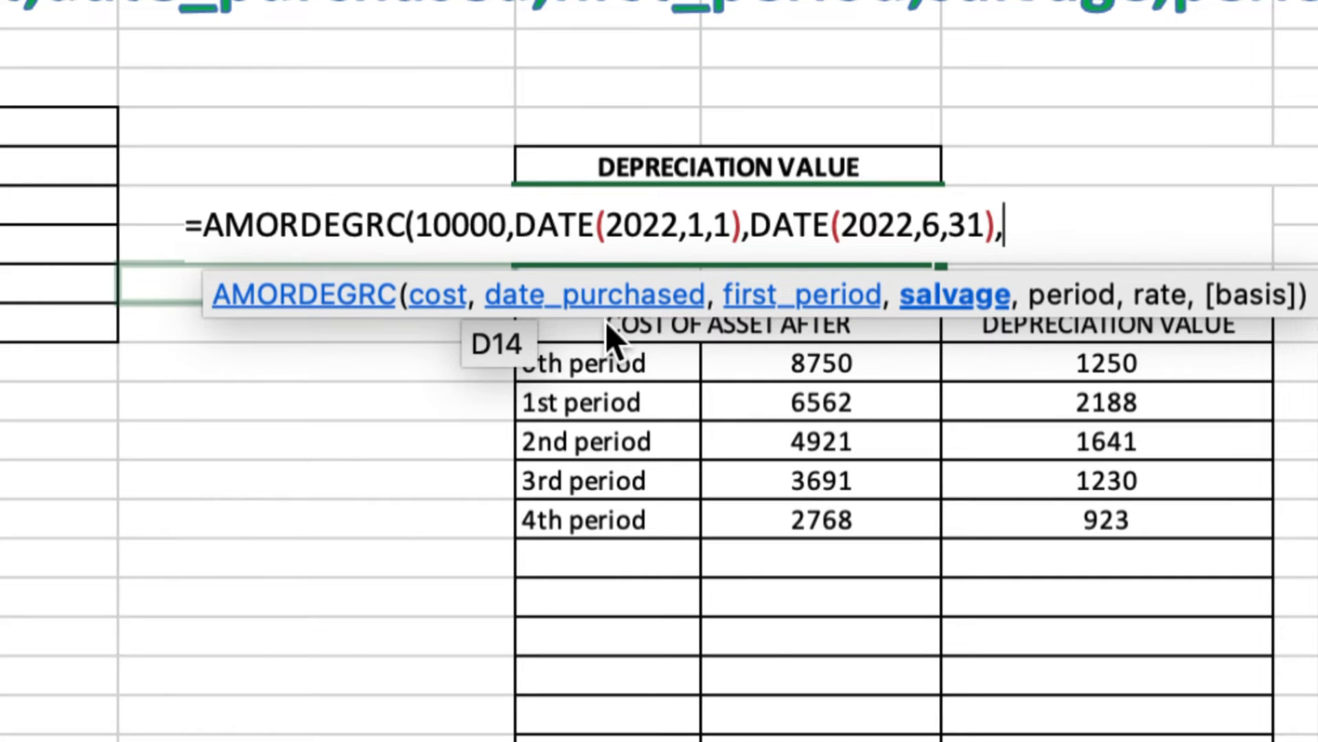
type("500")
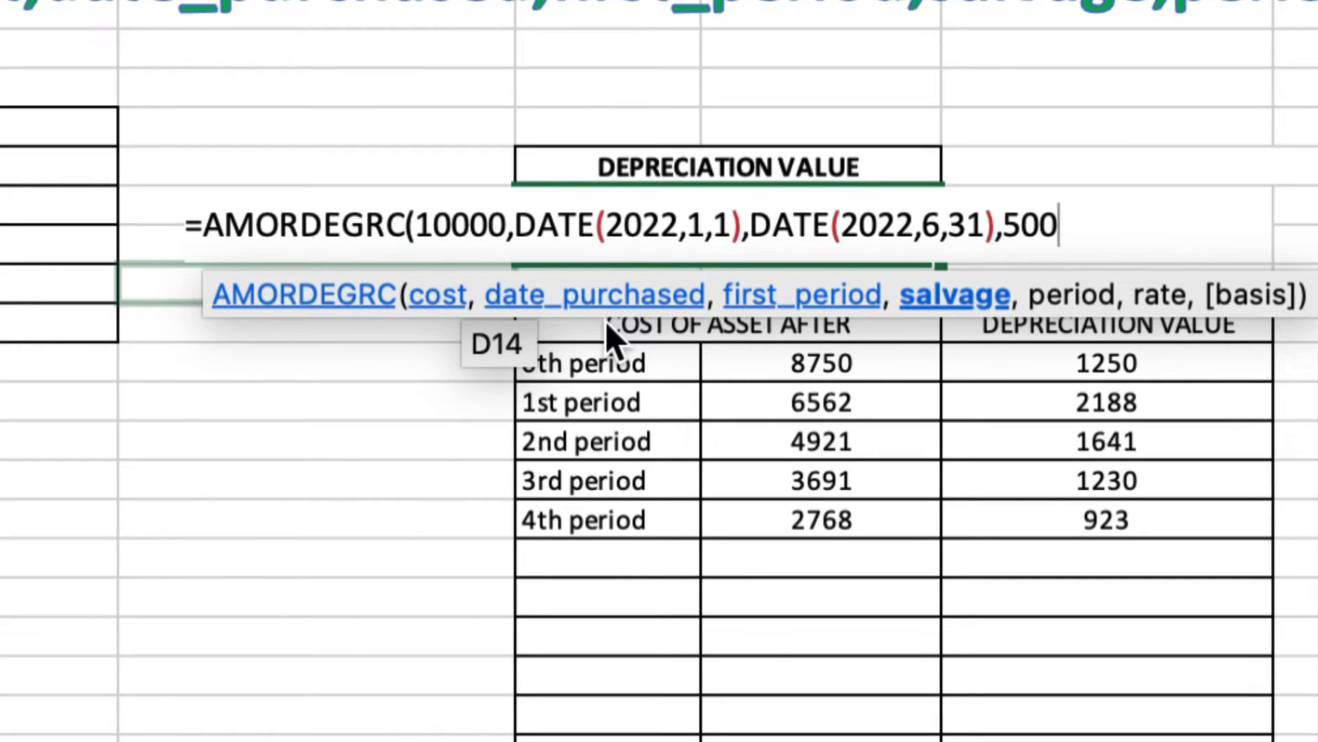
type(",")
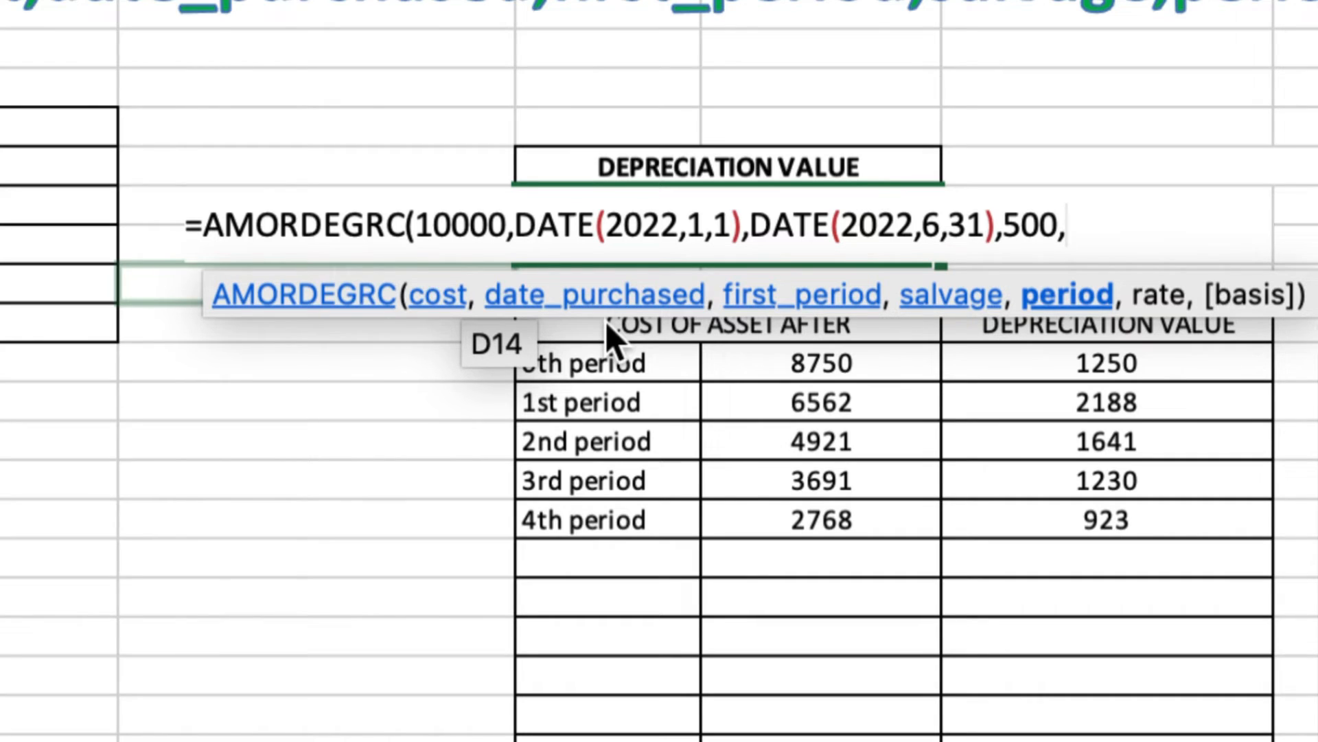
type("2")
type(",")
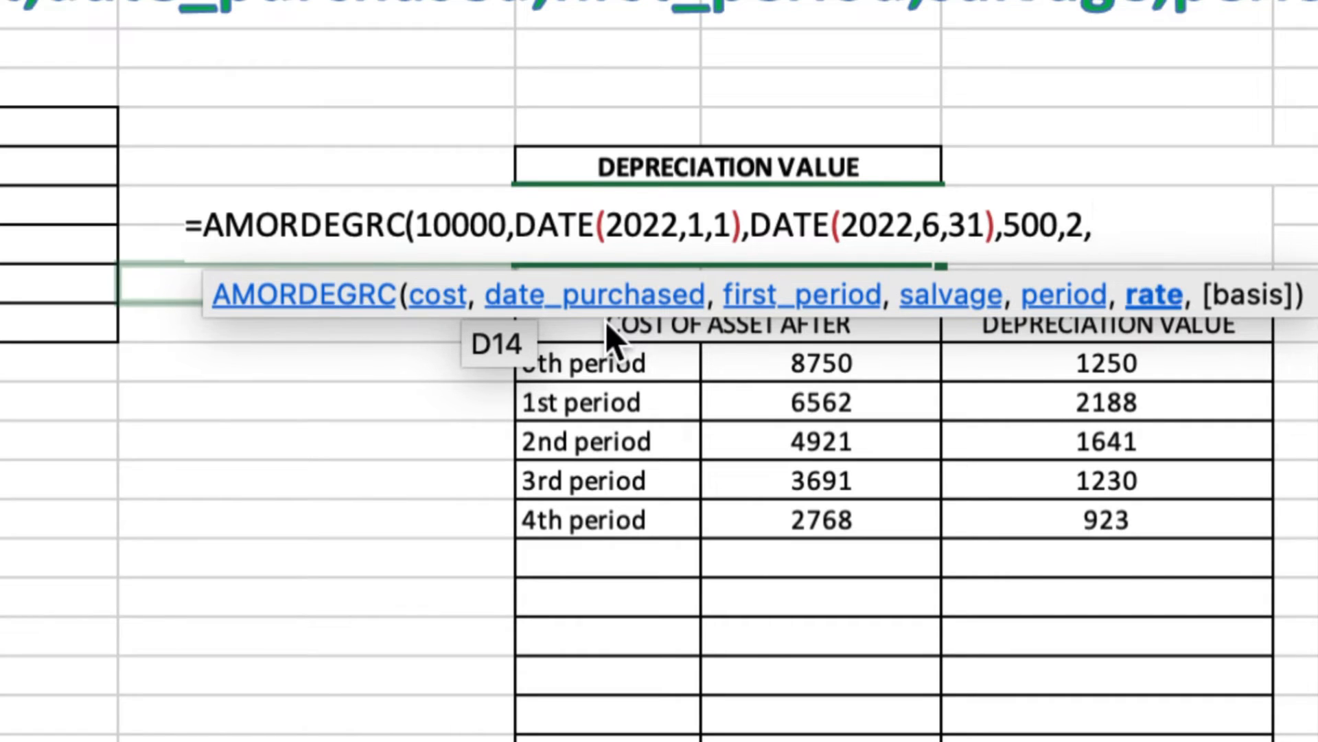
type("10%")
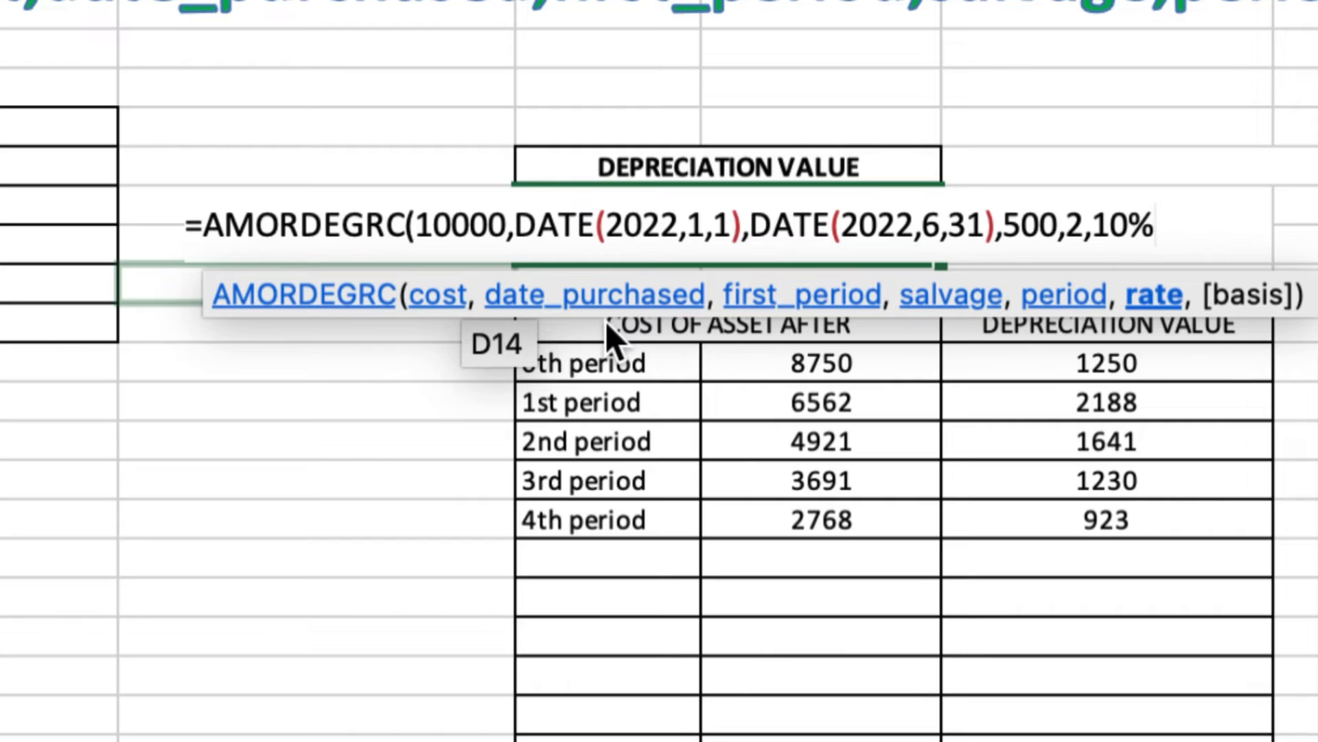
type(")")
key("Return")
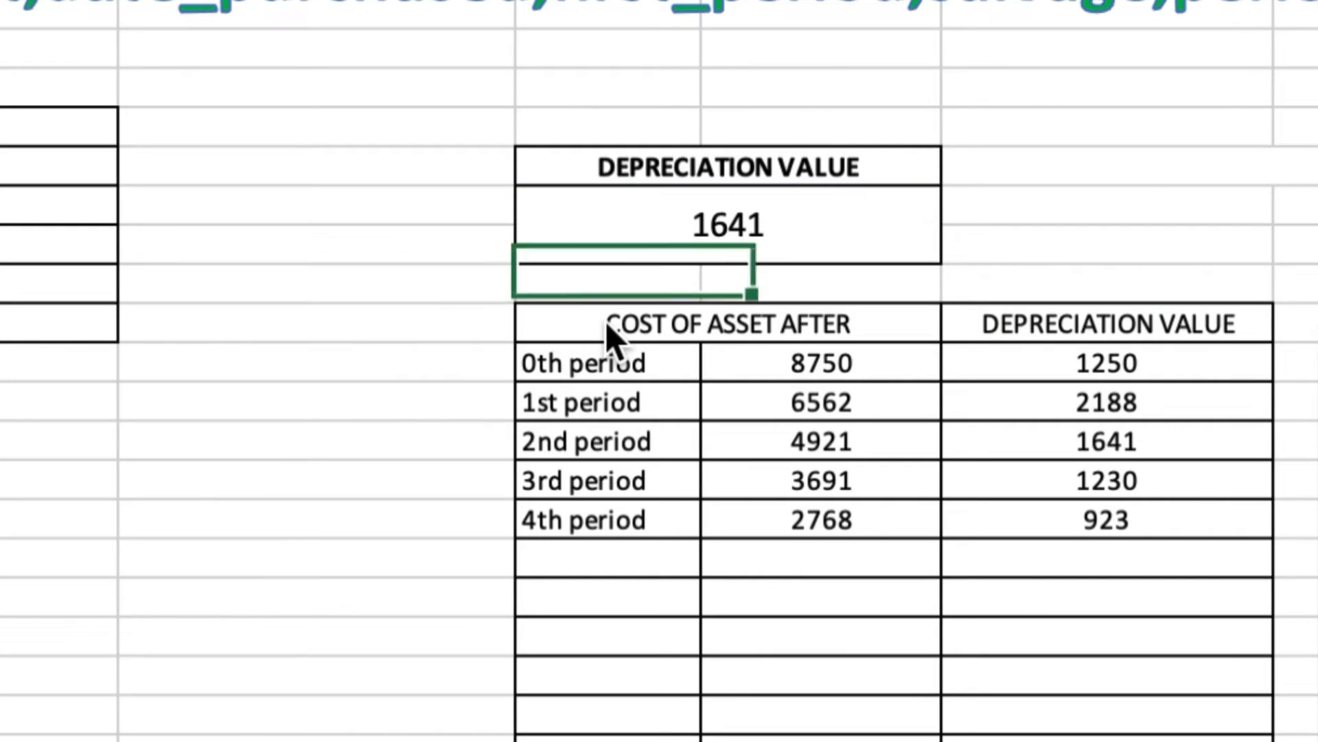
Enter =10000-E12 beside the 1641 depreciation to show the remaining value 8359
left_click(714, 240)
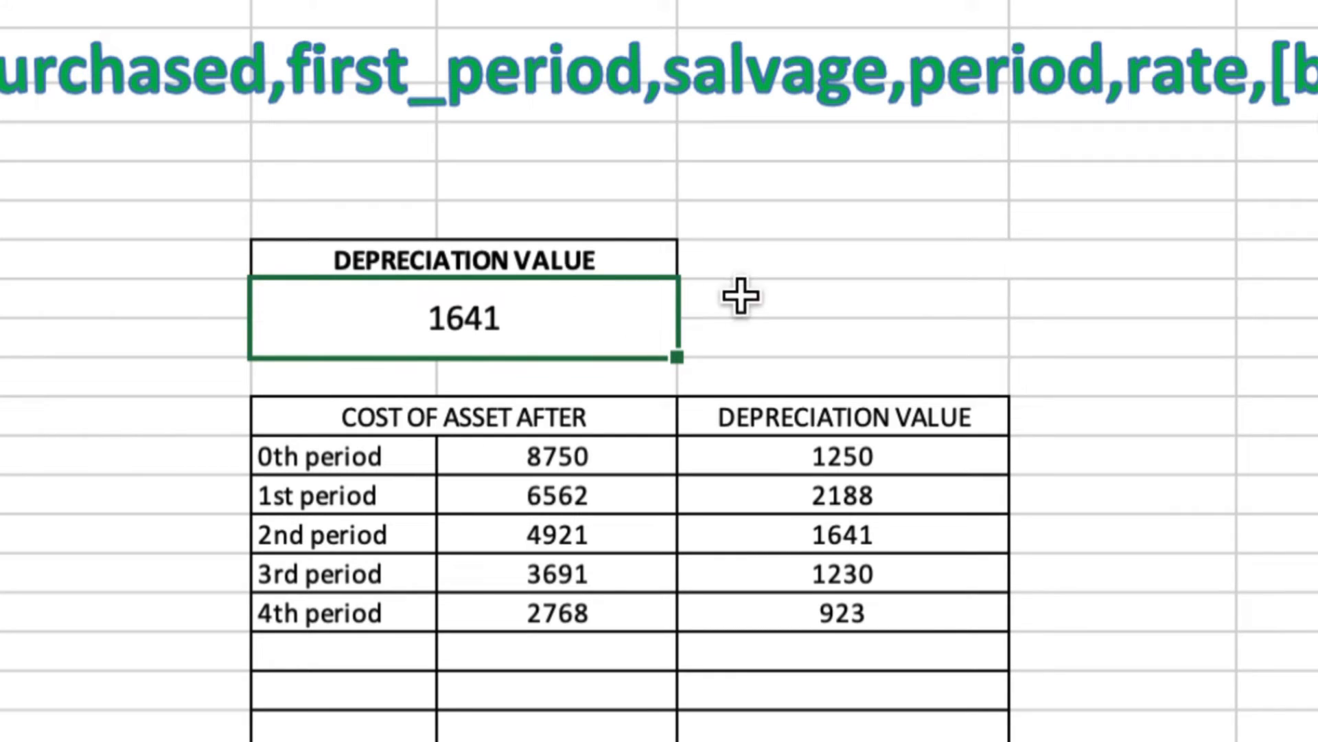
left_click(769, 316)
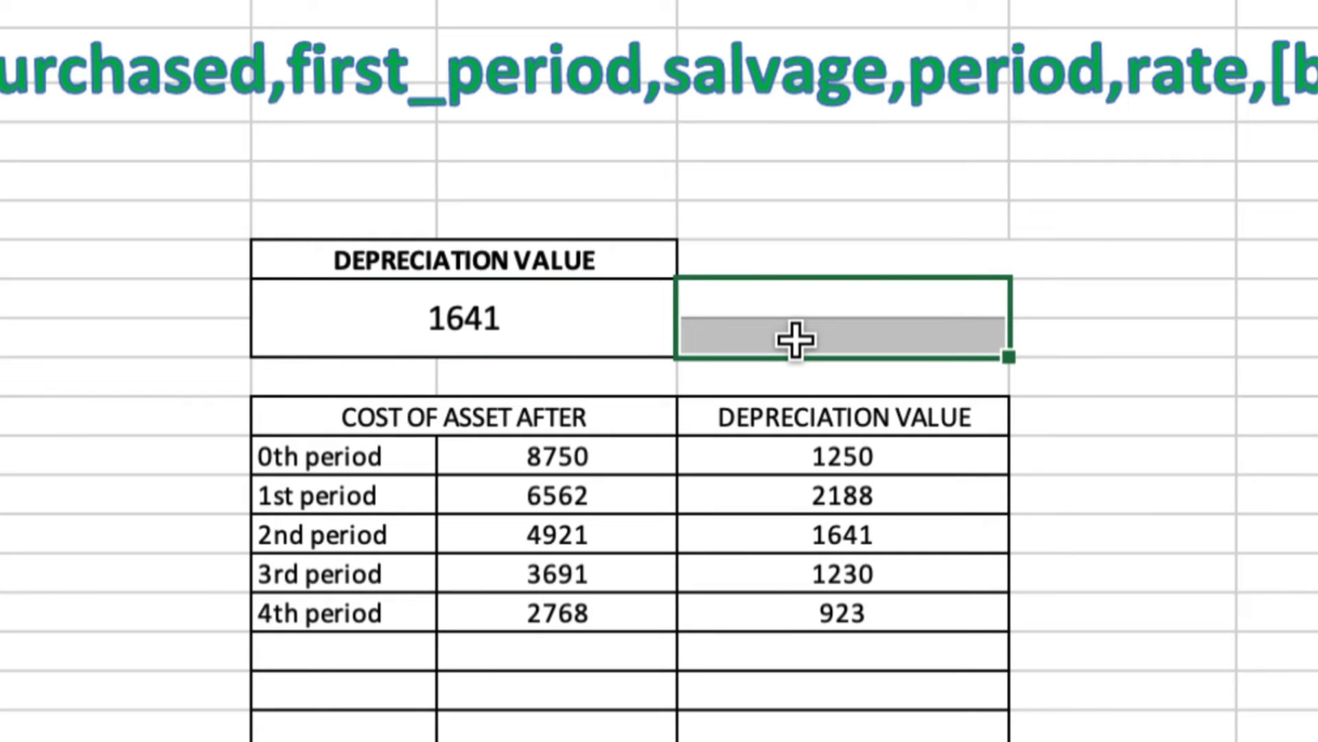
left_click(795, 306)
type("=")
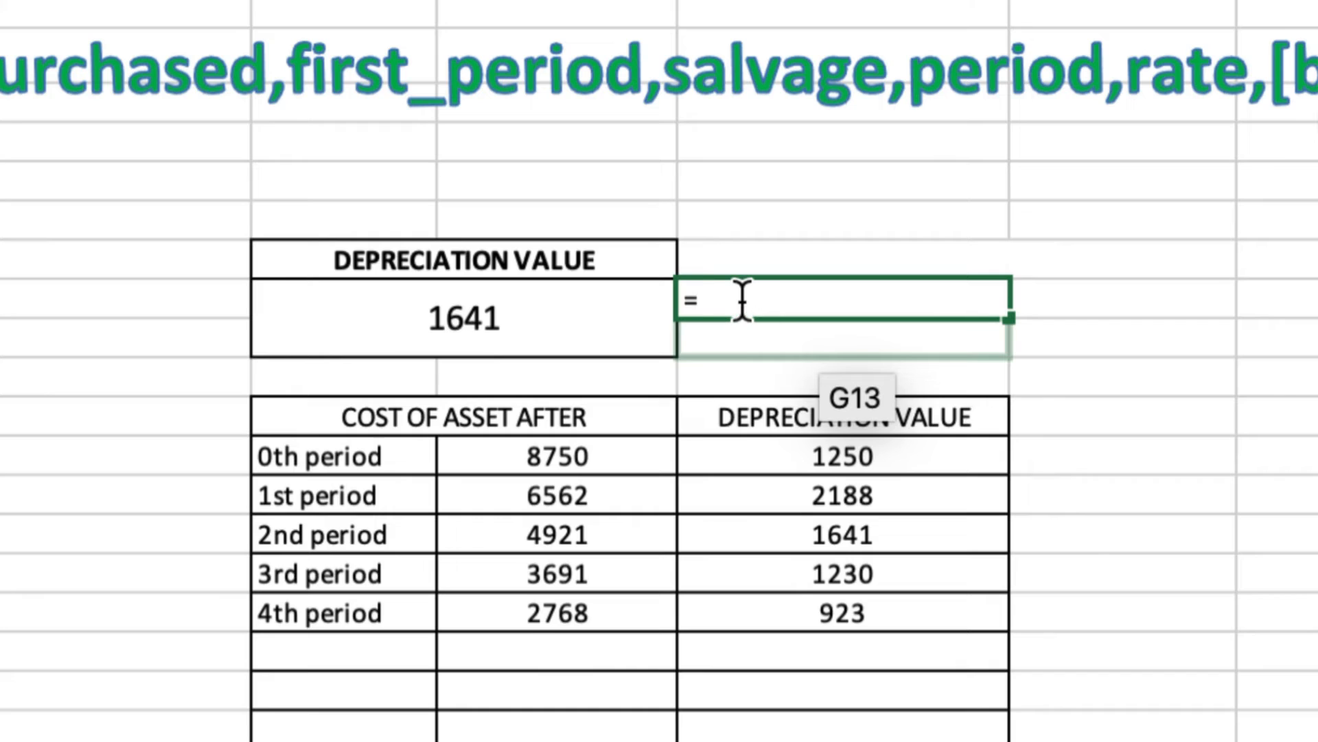
type("10000-")
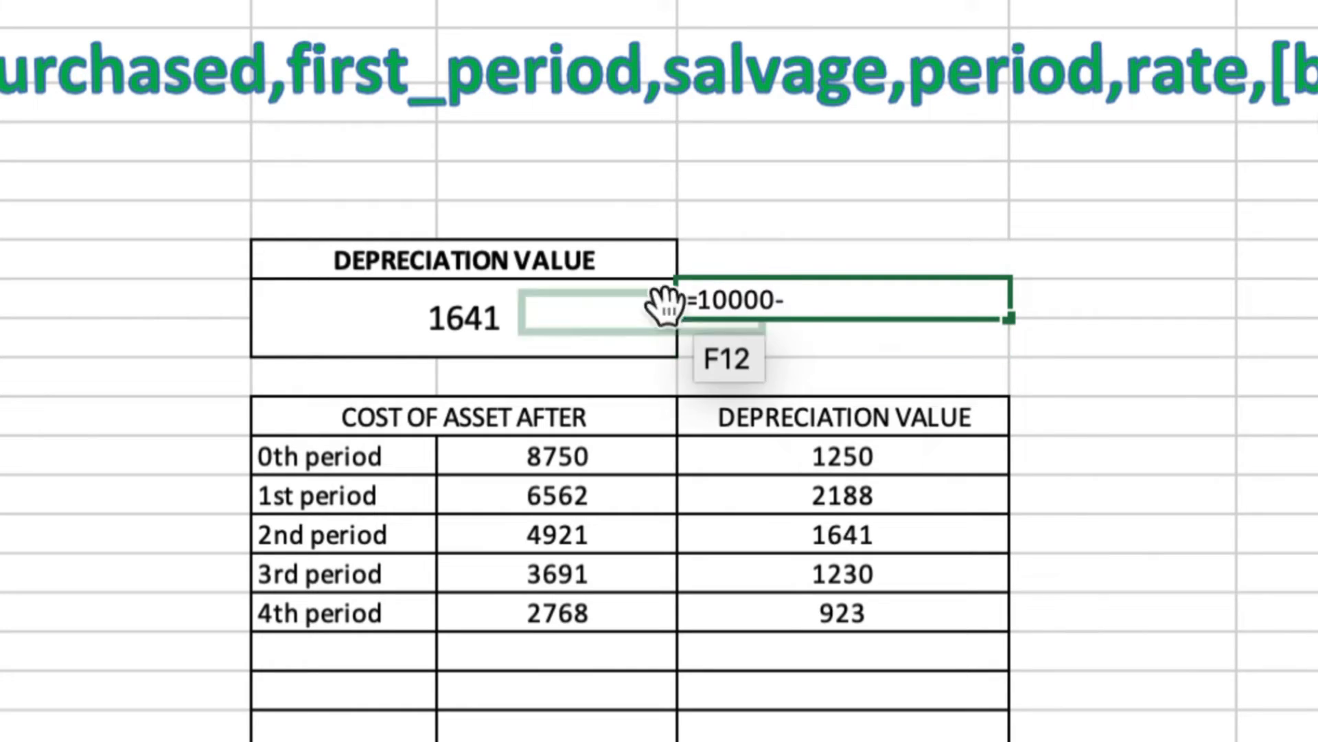
left_click(340, 306)
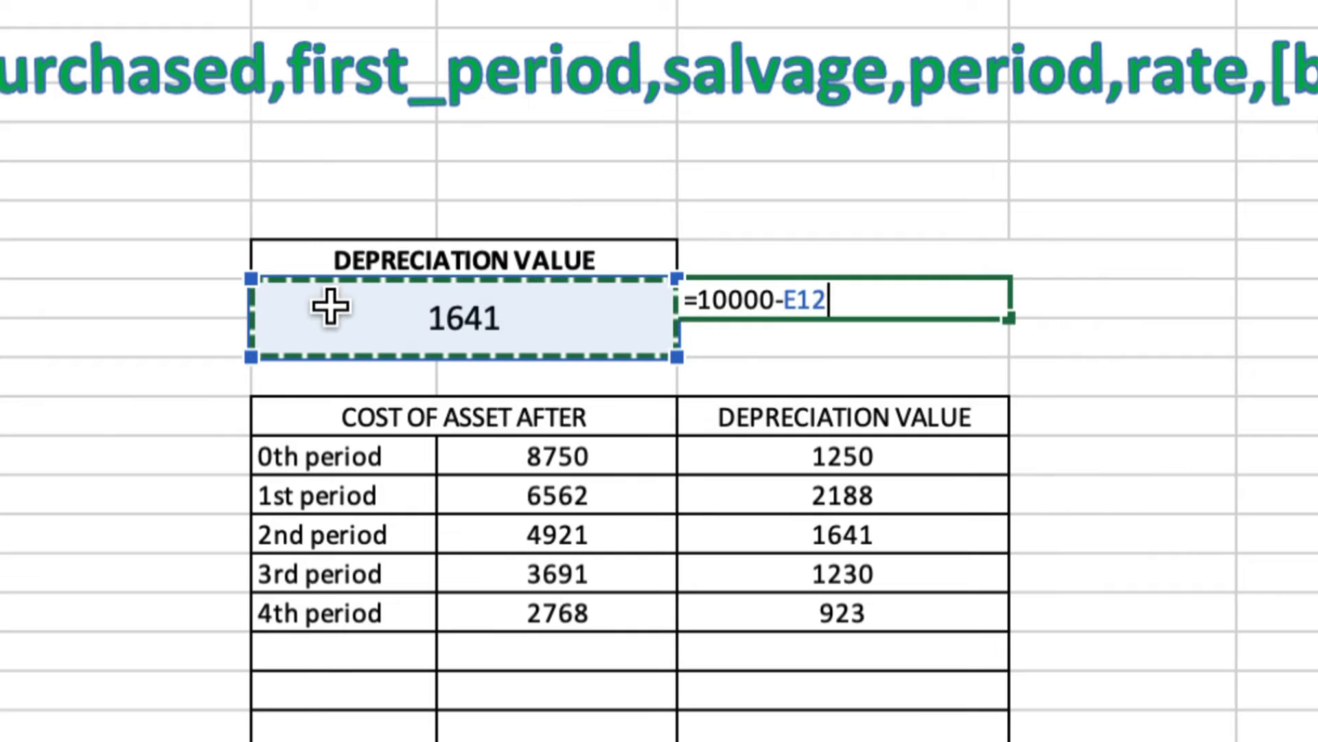
key("Return")
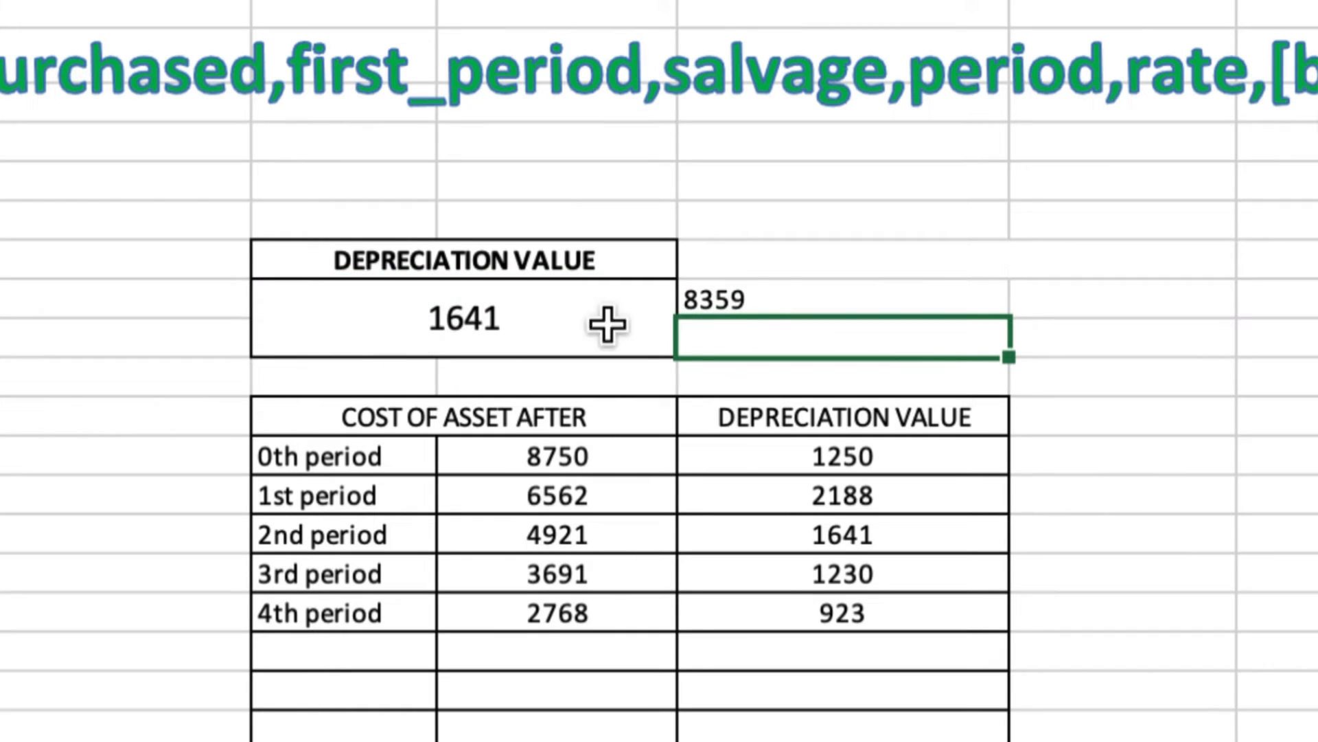
left_click(772, 297)
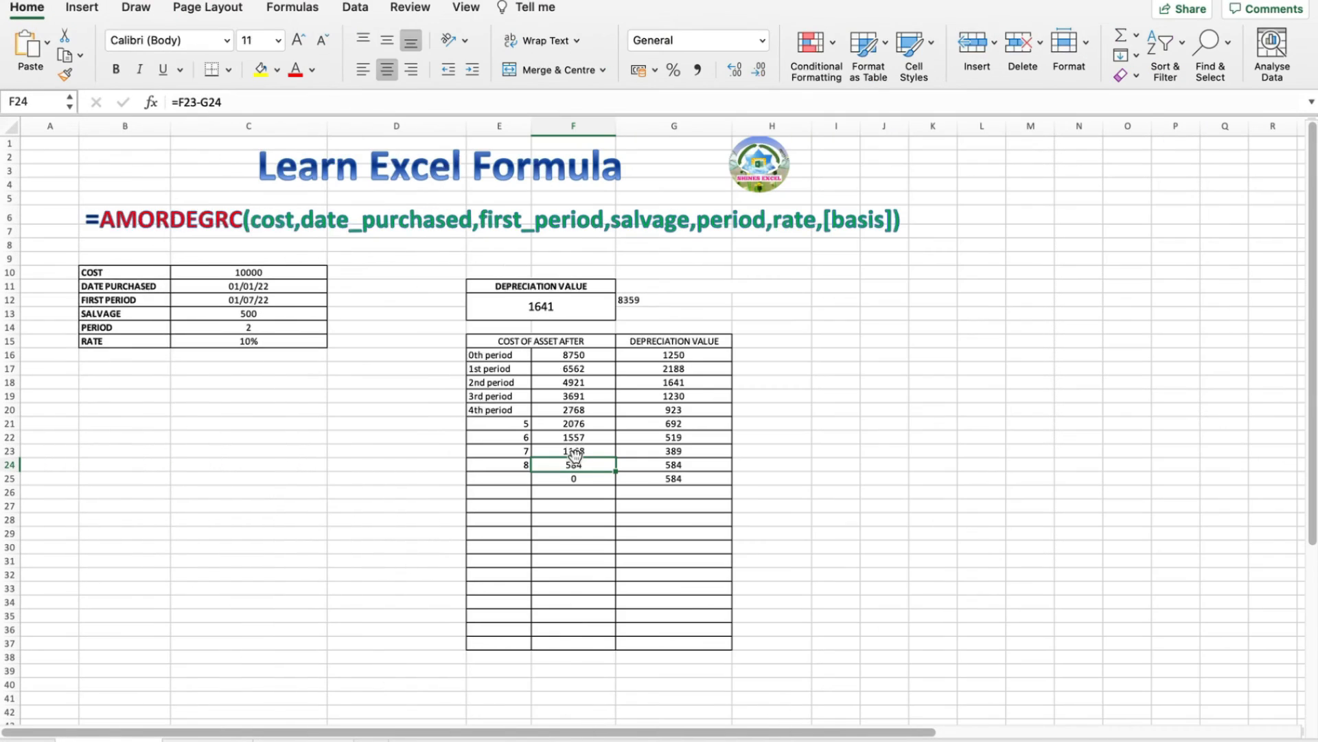
Review the AMORLINC example sheet's 10% rate, period labels and 1000 depreciation values
left_click(221, 738)
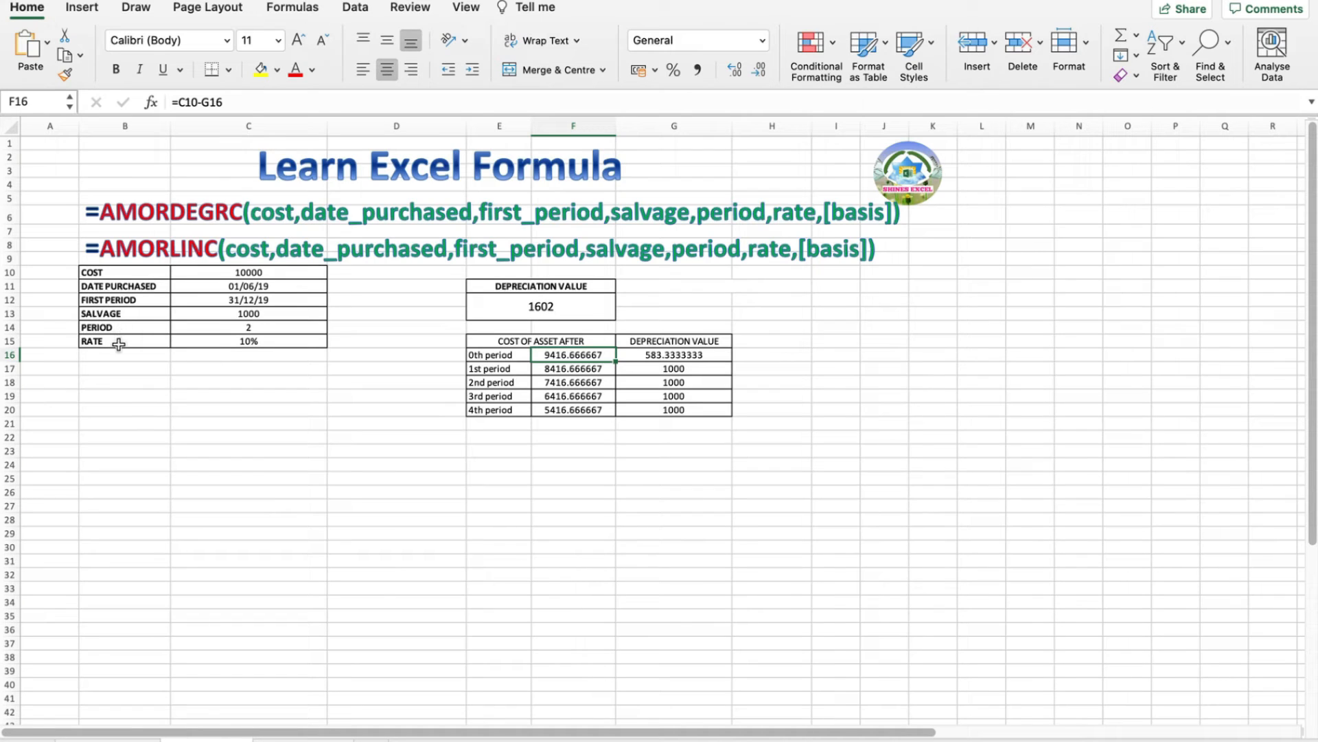
left_click(282, 340)
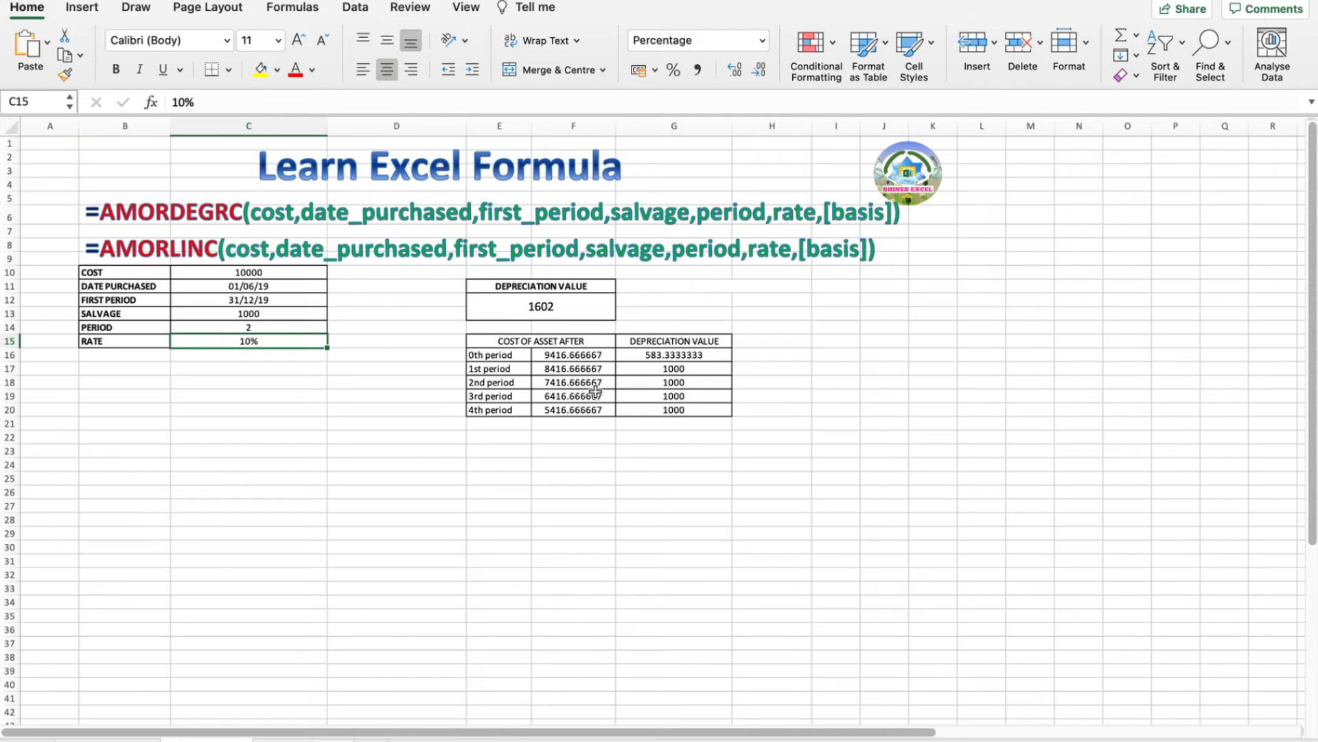
left_click_drag(456, 324, 771, 456)
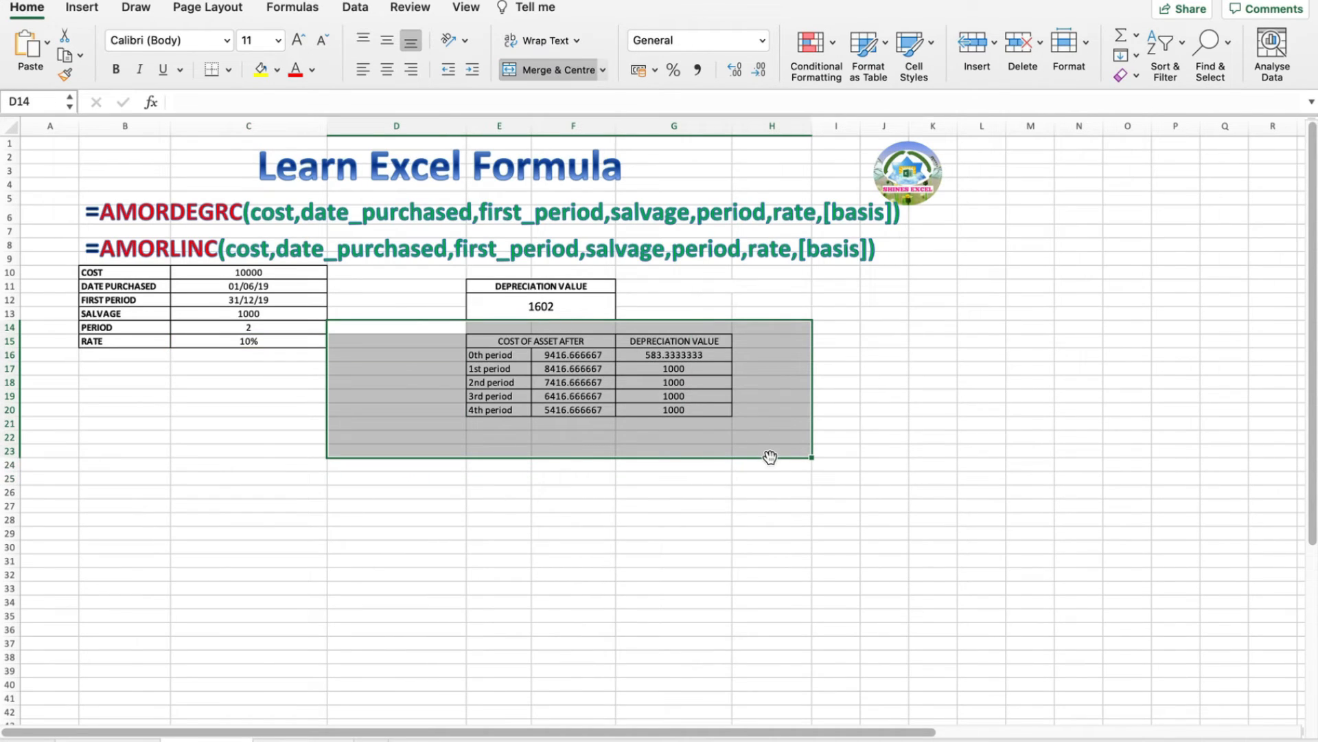
left_click(309, 515)
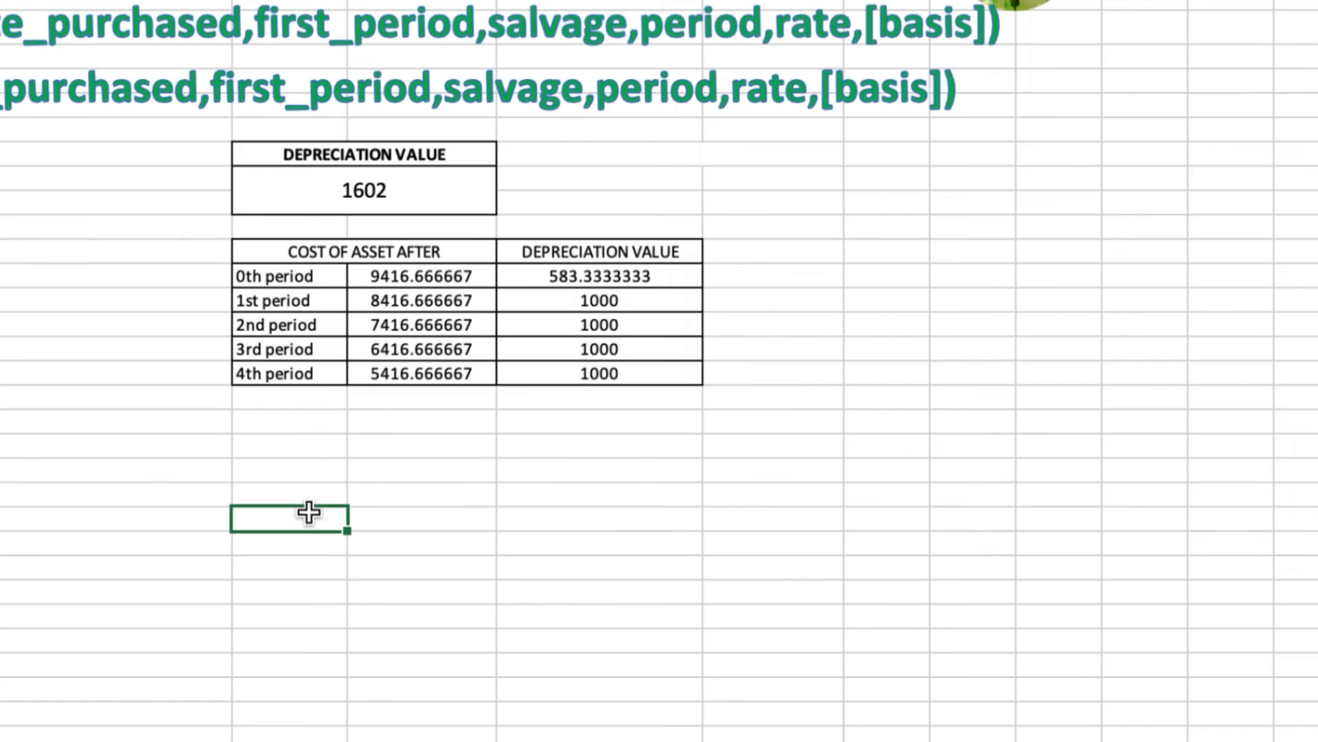
left_click(330, 278)
left_click(420, 277)
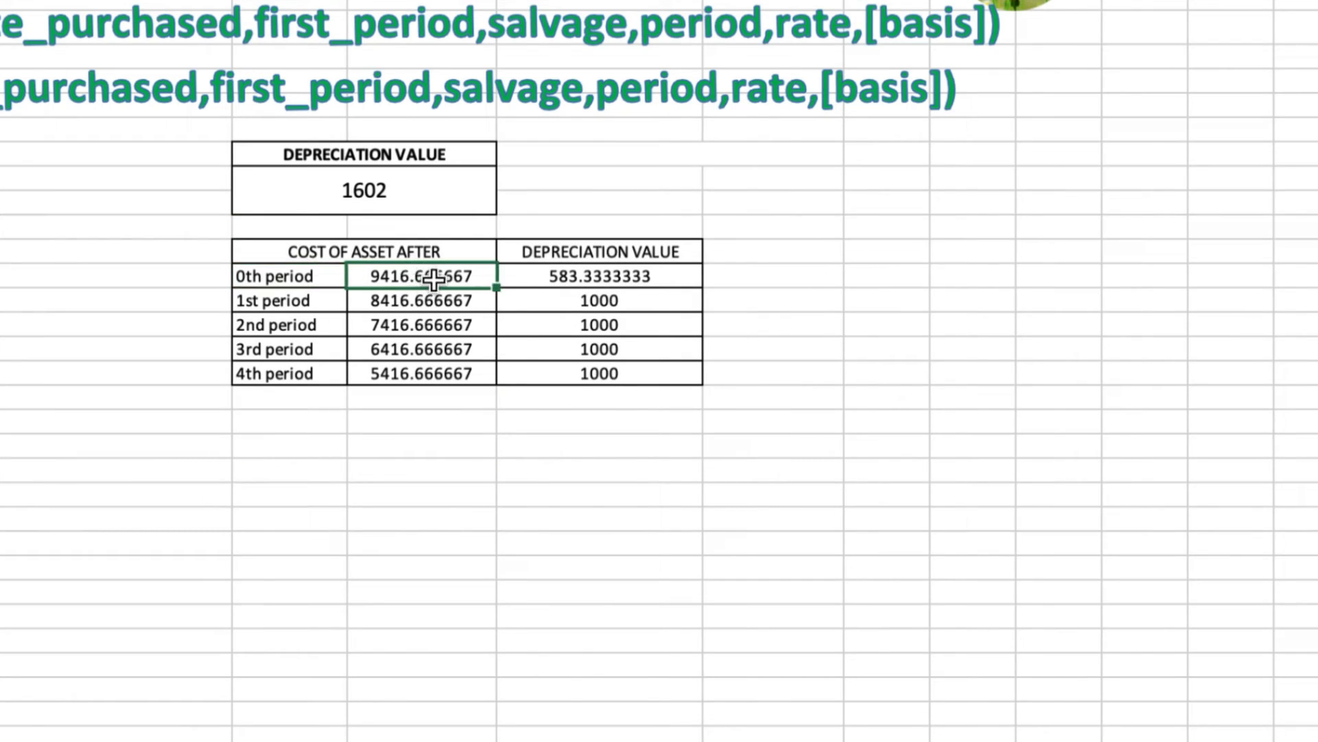
left_click(330, 302)
left_click(326, 326)
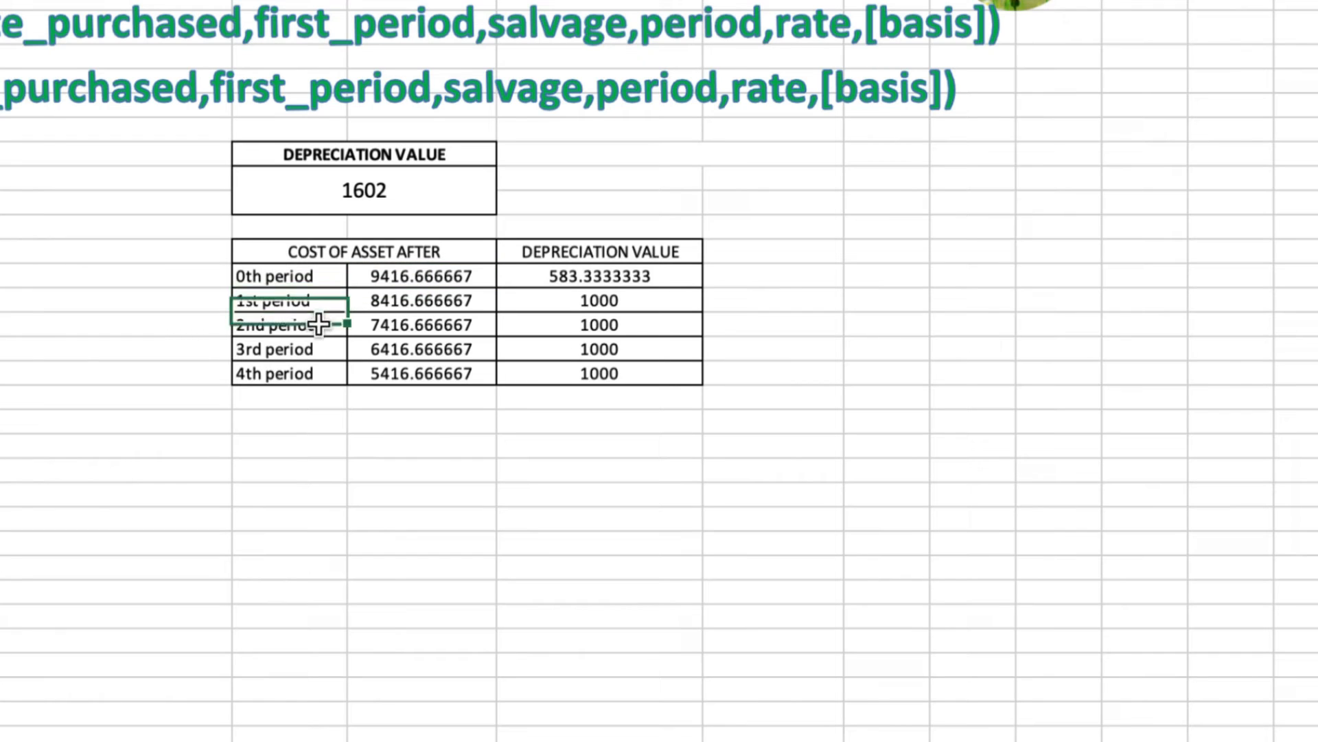
left_click(314, 351)
left_click(330, 374)
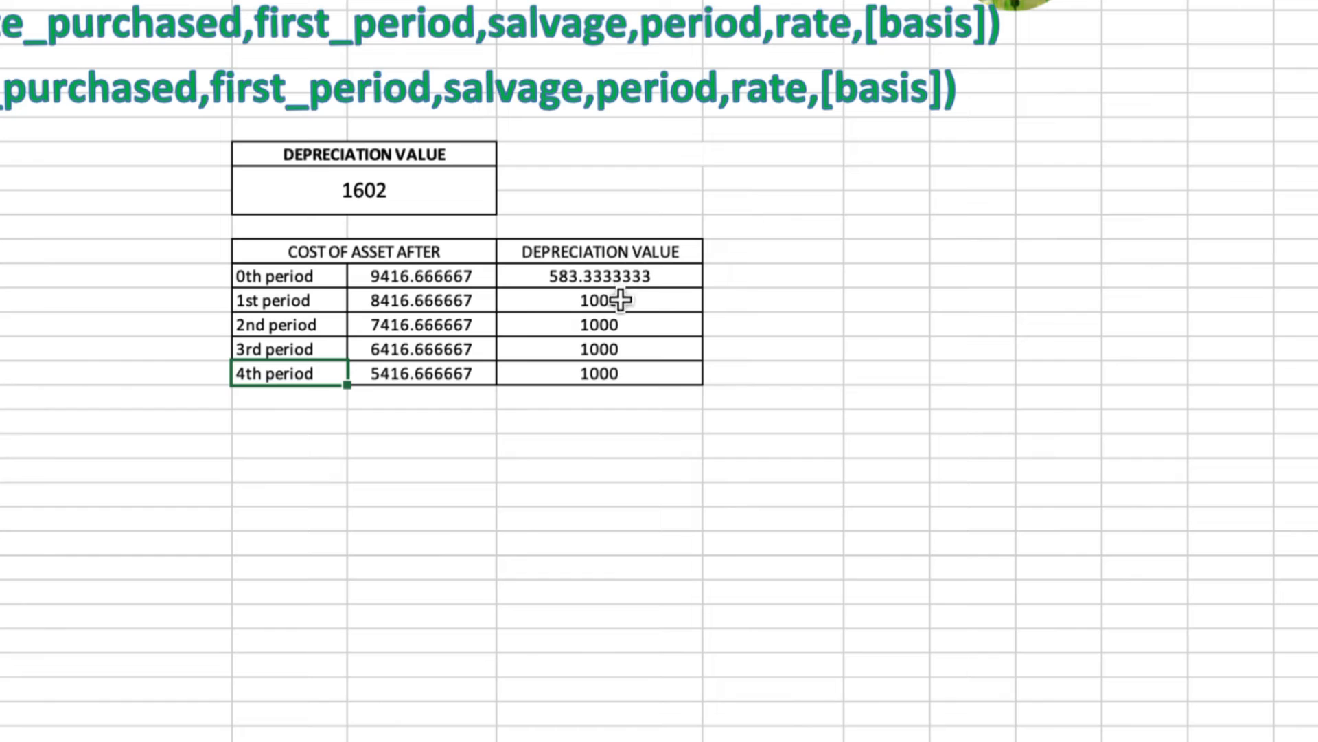
left_click_drag(622, 299, 631, 364)
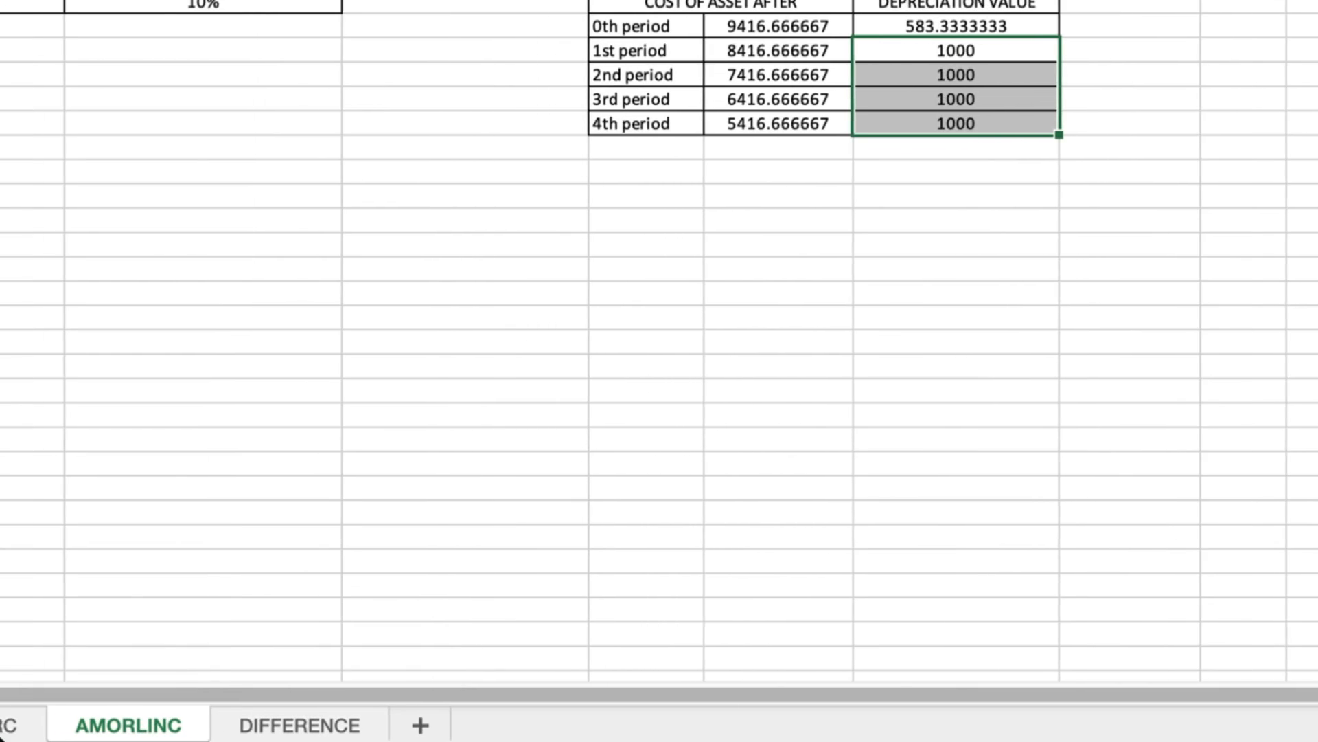
Compare the AMORDEGRC values 1250 to 584 with AMORLINC's 583.3333333 and 1000 values
left_click(30, 726)
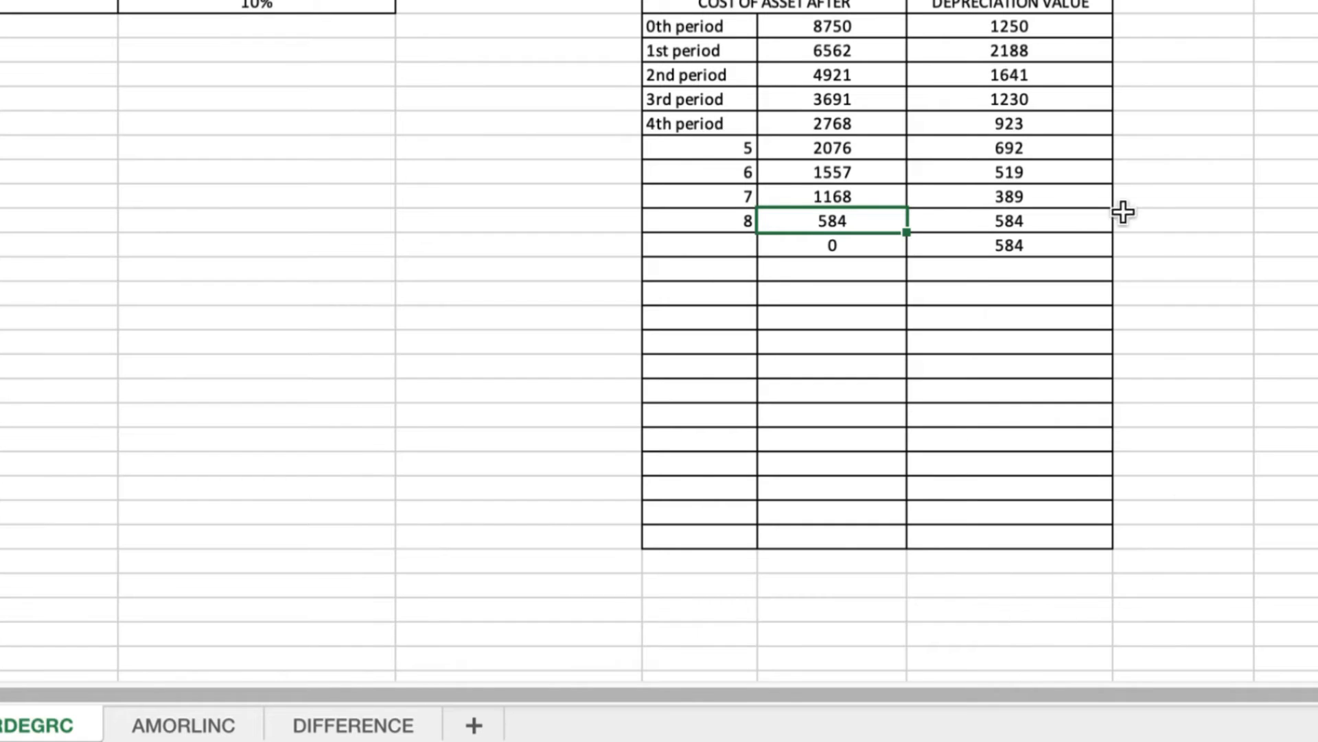
left_click(999, 26)
left_click_drag(999, 26, 1015, 244)
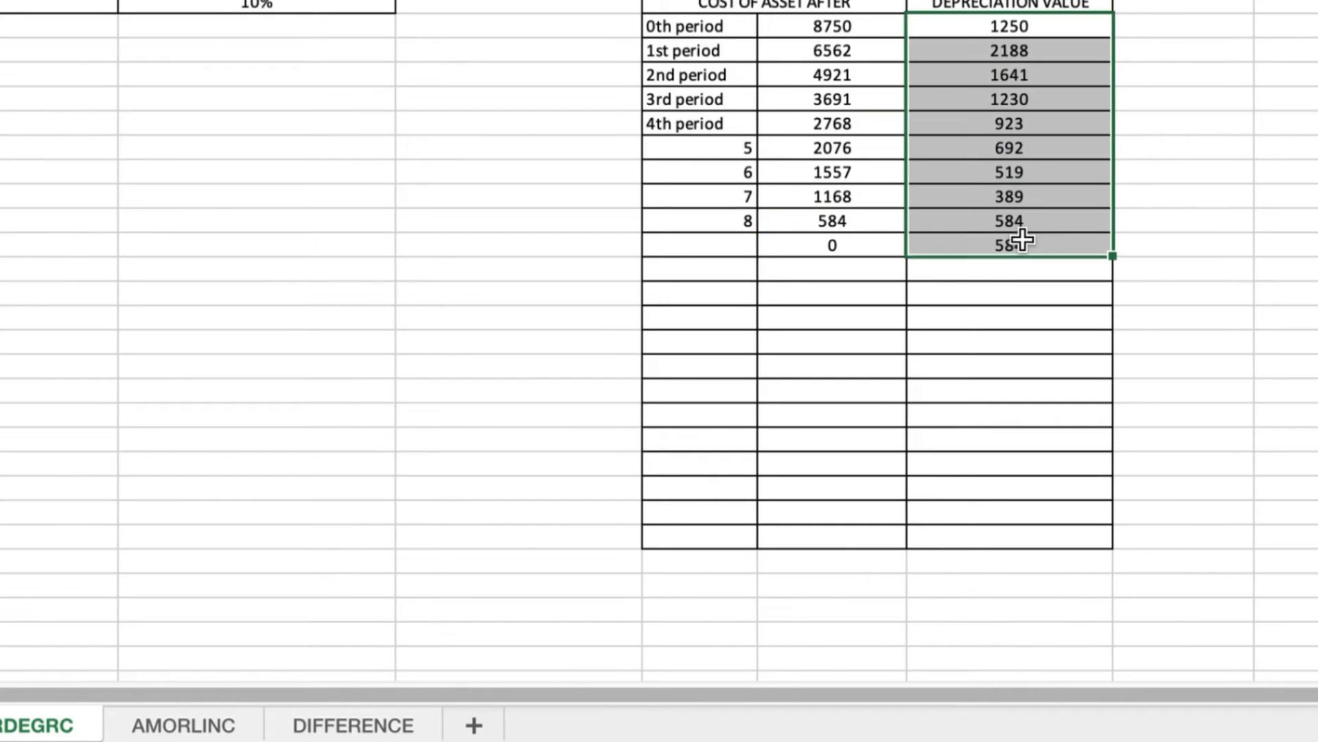
left_click(205, 728)
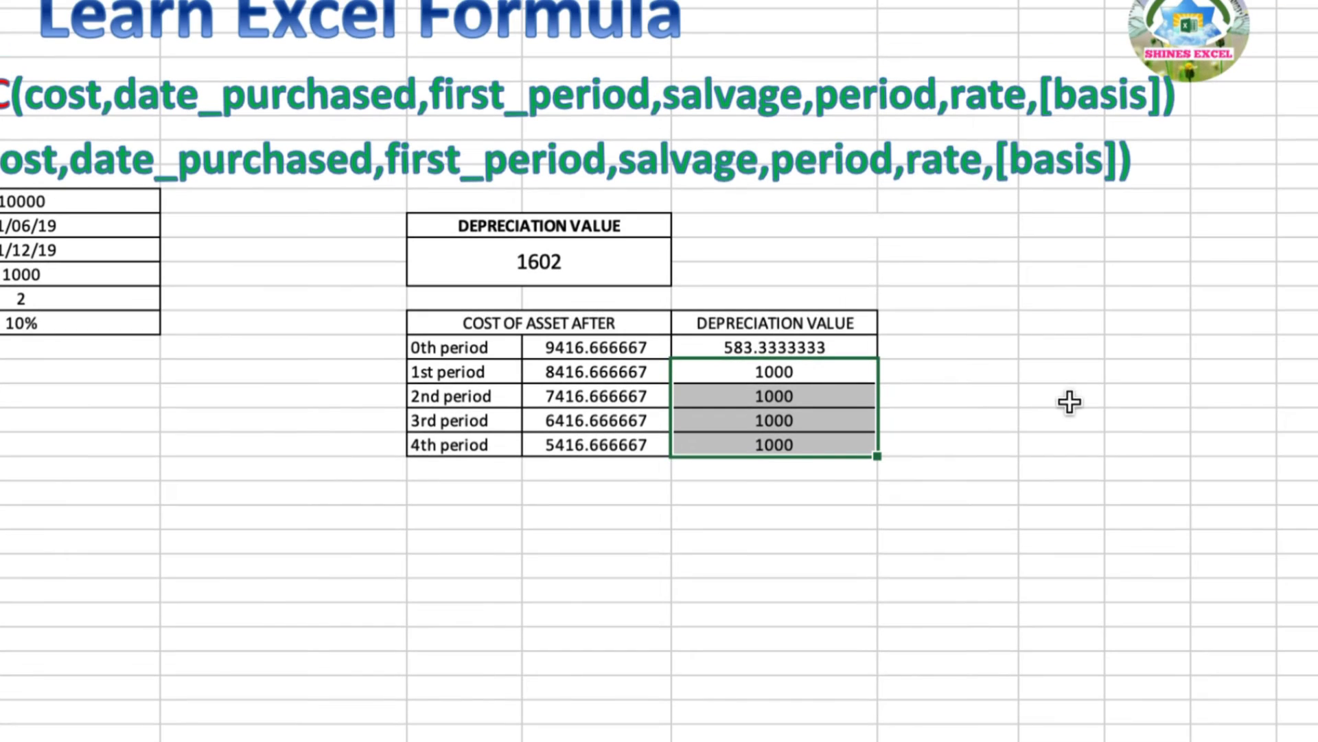
left_click(790, 344)
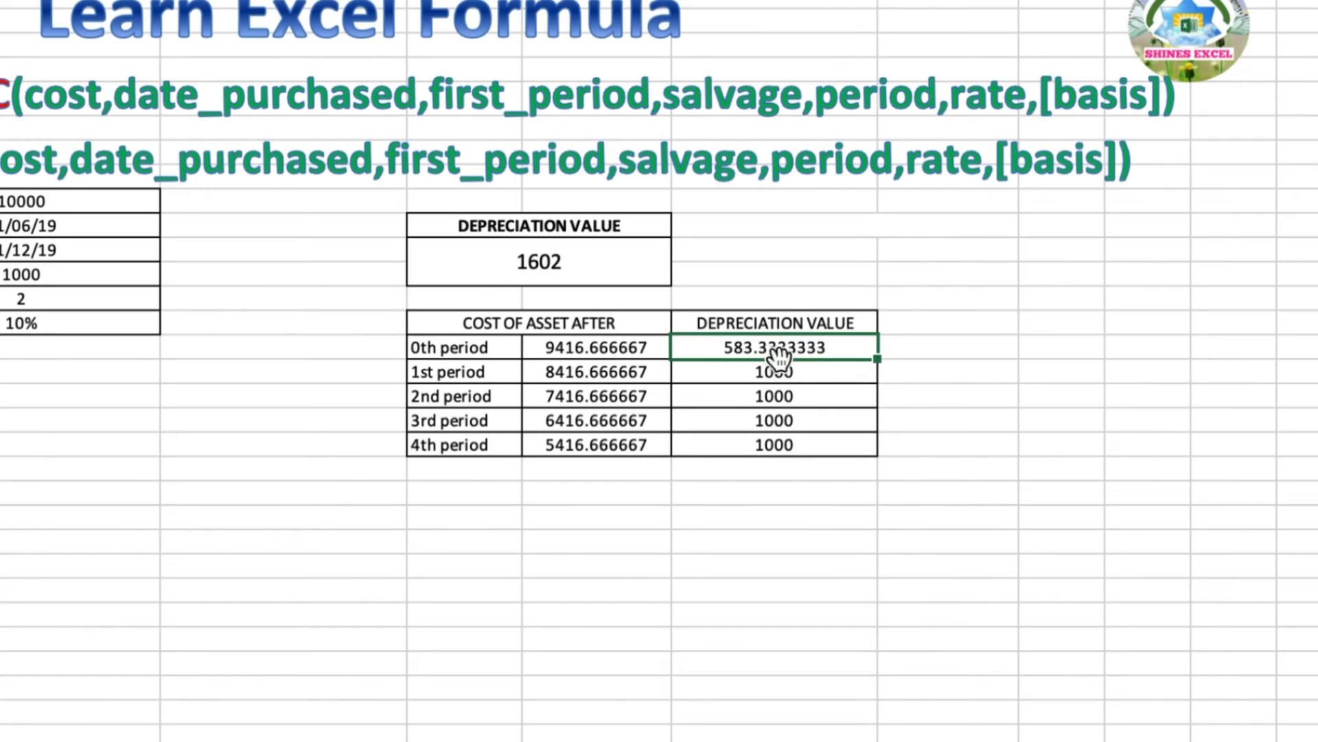
left_click_drag(790, 369, 791, 445)
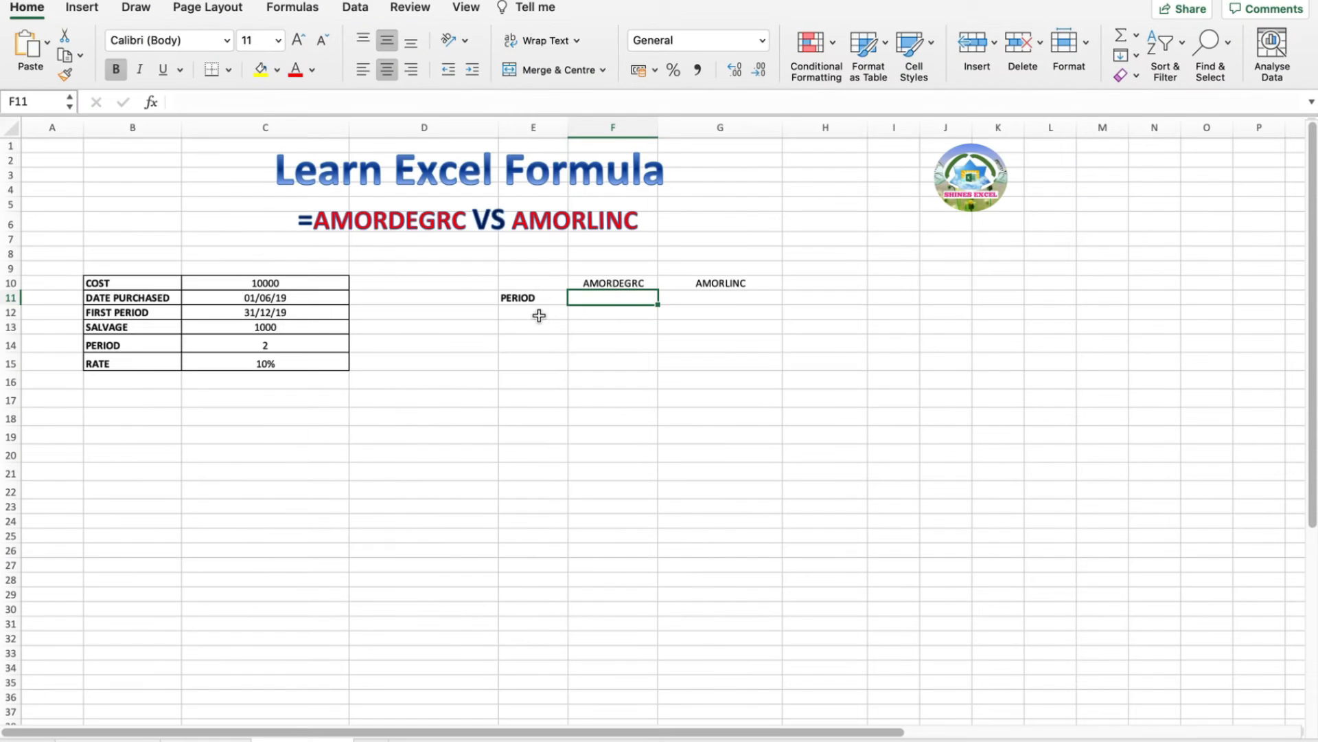
List periods 0 through 8 down E12:E20 under PERIOD
left_click(535, 318)
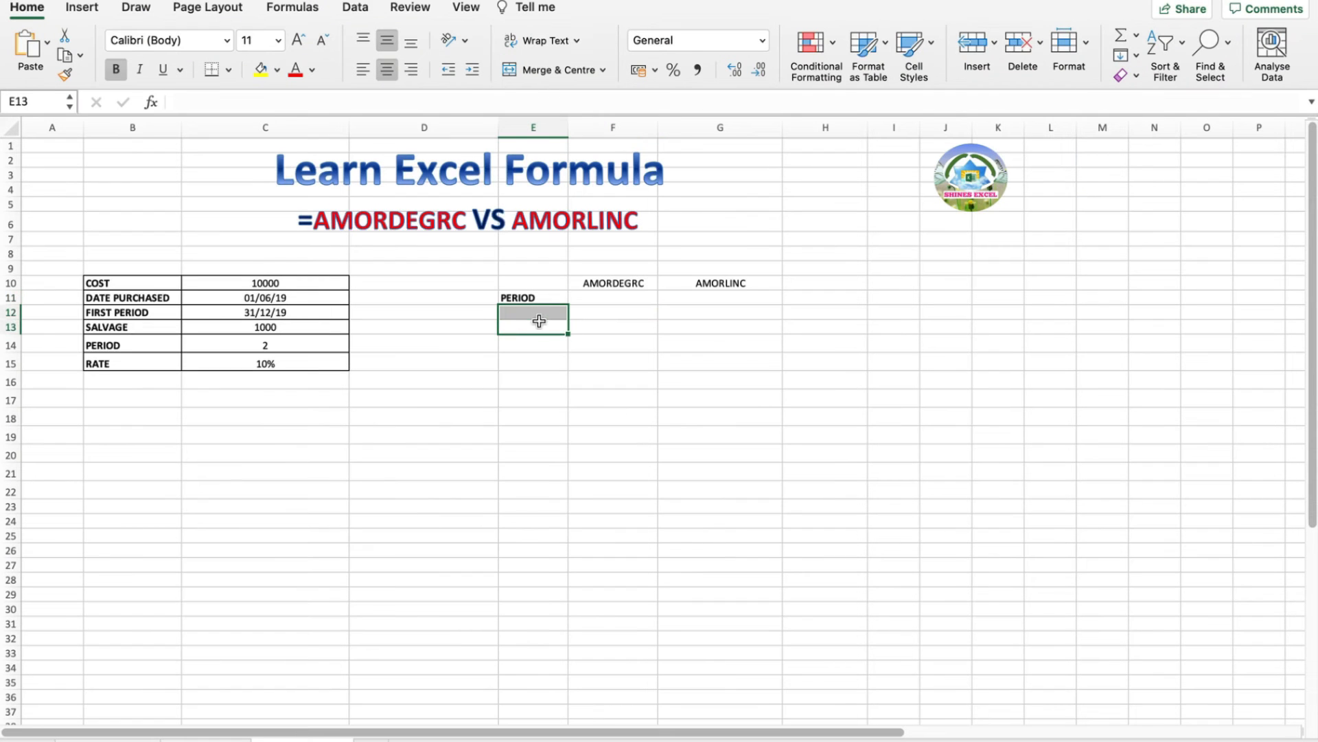
left_click(535, 316)
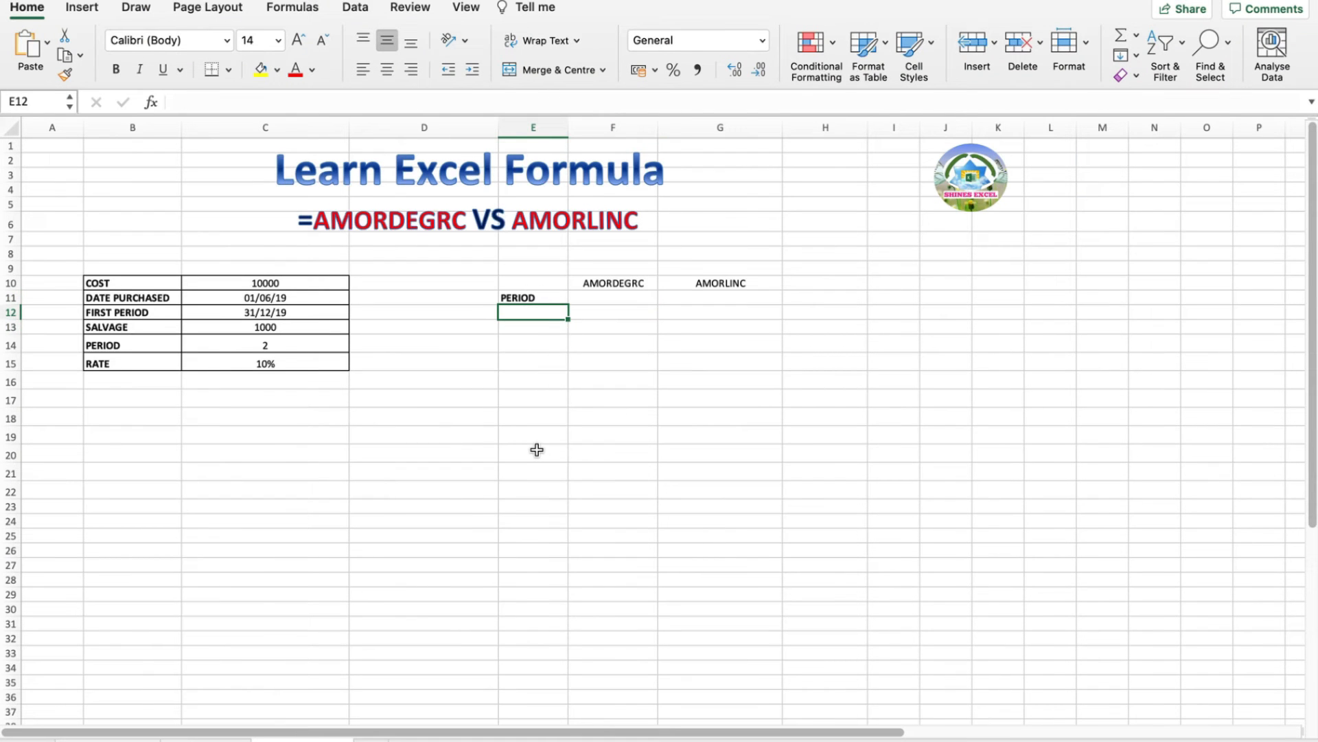
type("0")
key("Return")
type("1")
key("Return")
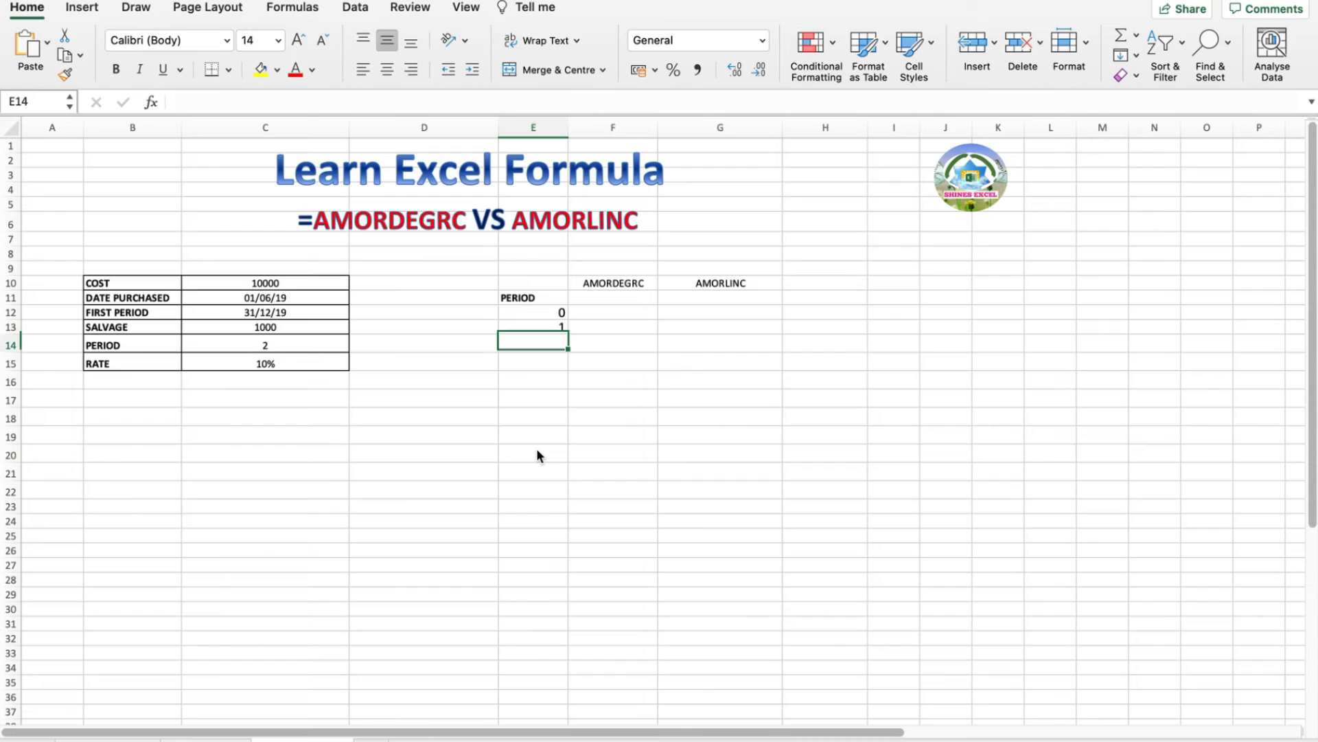
type("2")
key("Return")
type("3")
key("Return")
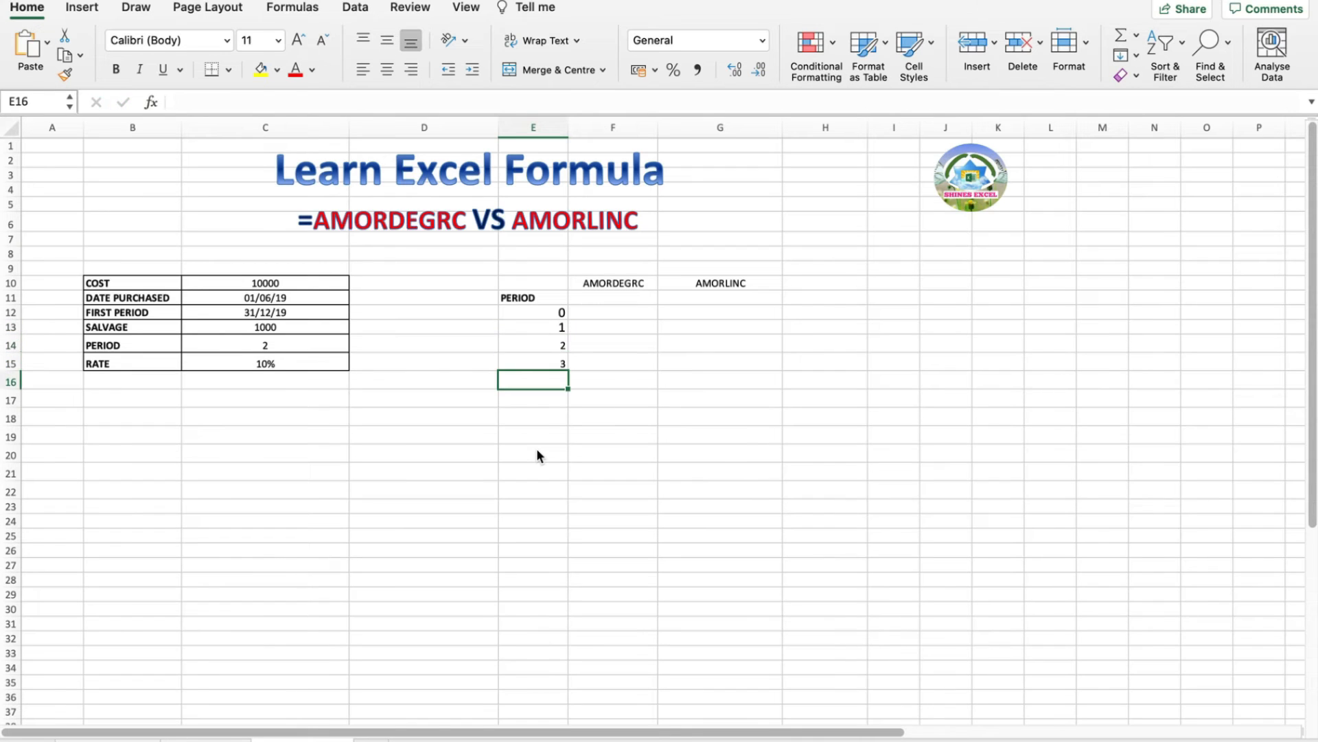
type("4")
key("Return")
type("5")
key("Return")
type("6")
key("Return")
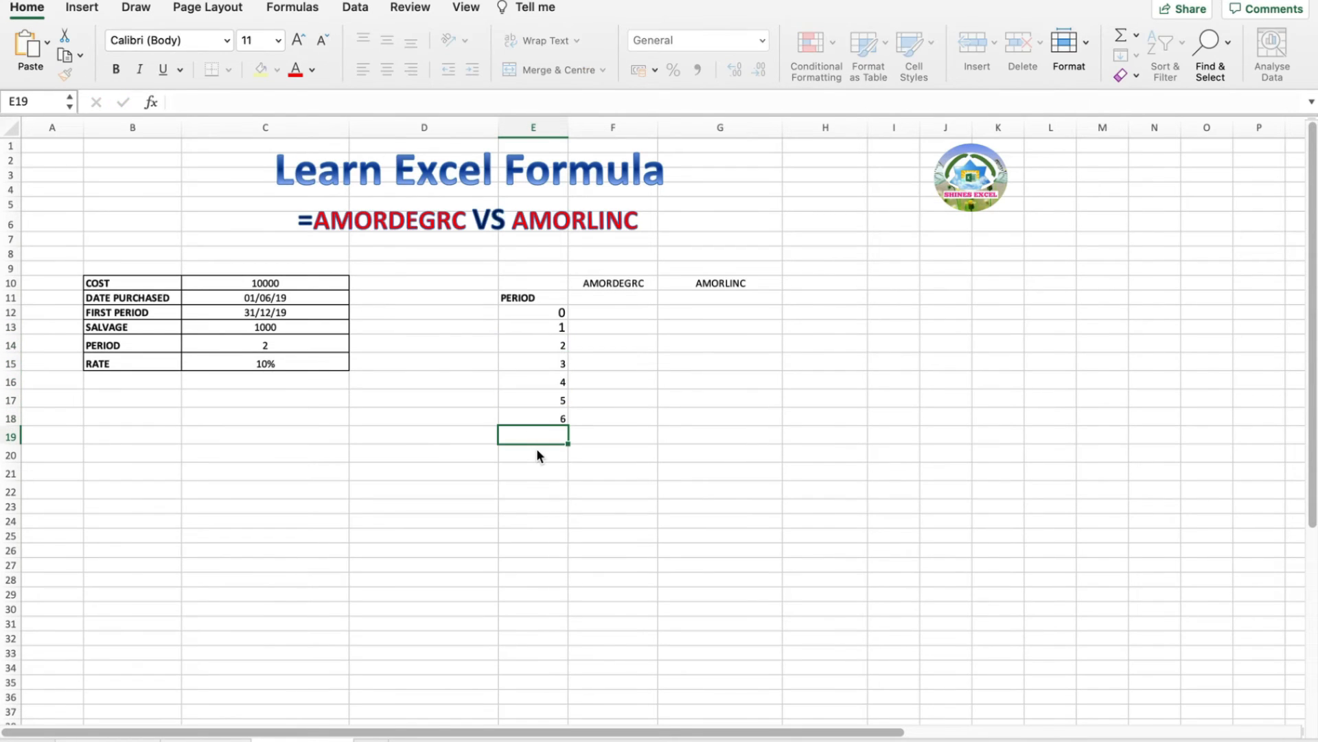
type("7")
key("Return")
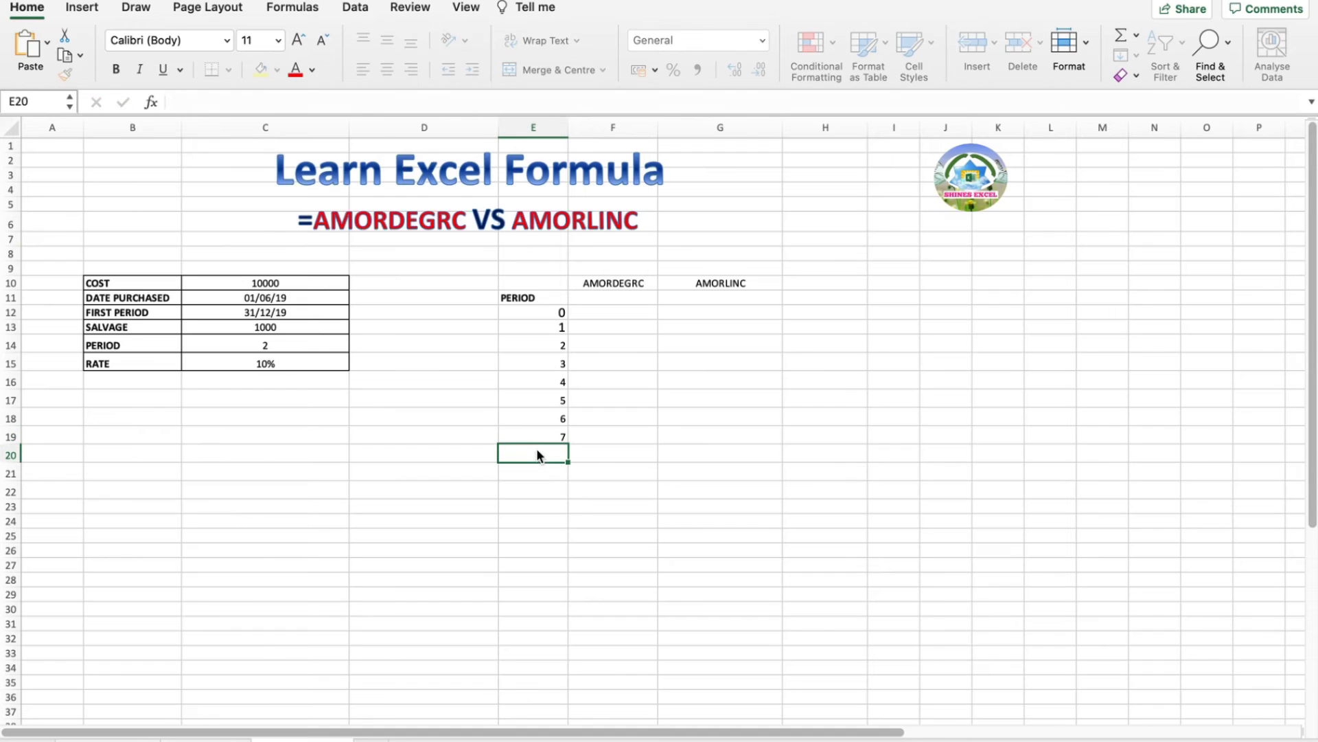
type("8")
key("Return")
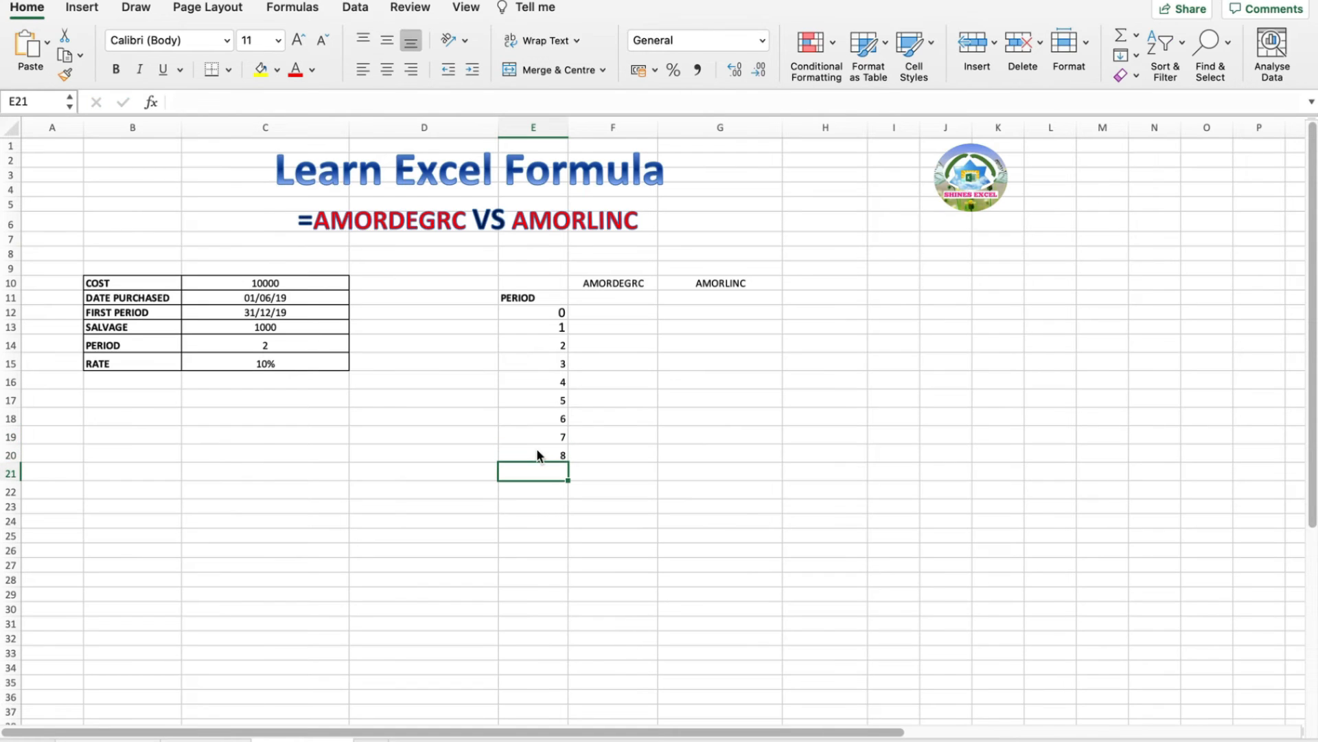
In F12 enter =AMORDEGRC(C10,C11,C12,C13,C14,C15), returning 1602 for period 0
left_click(623, 313)
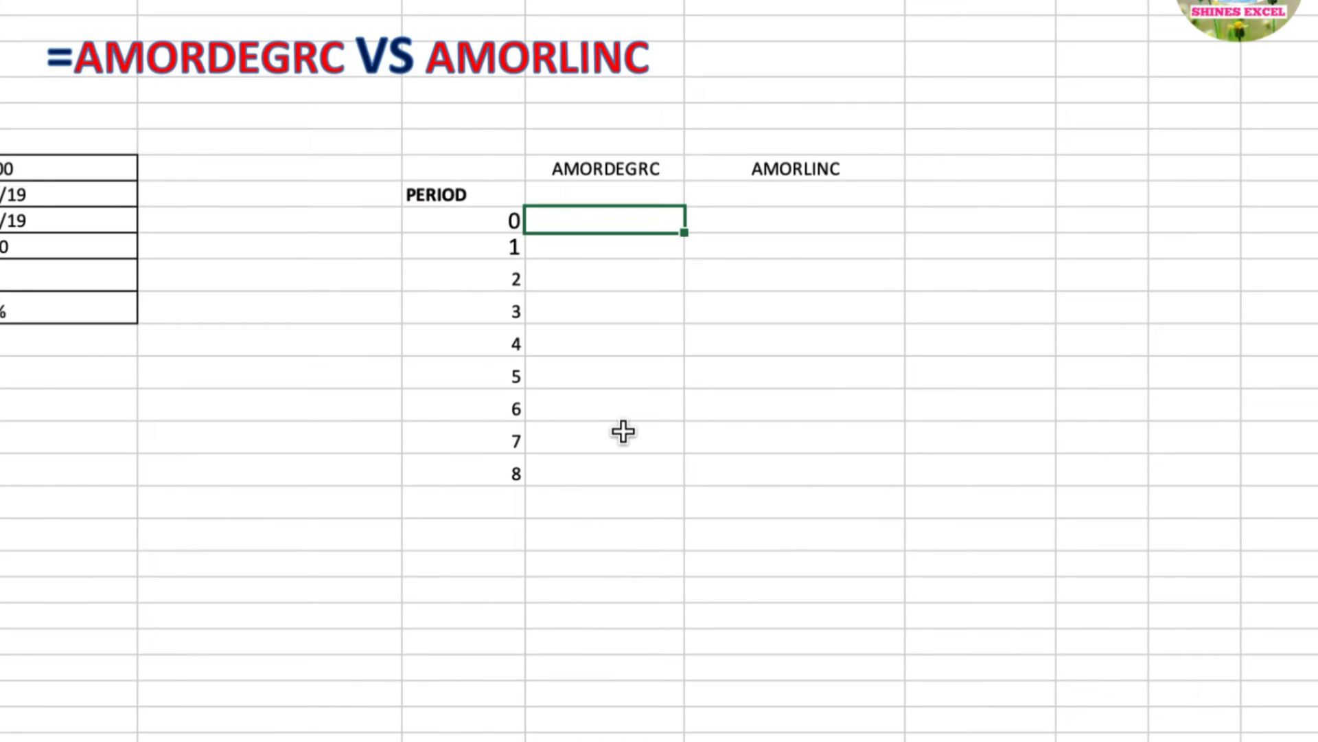
type("=")
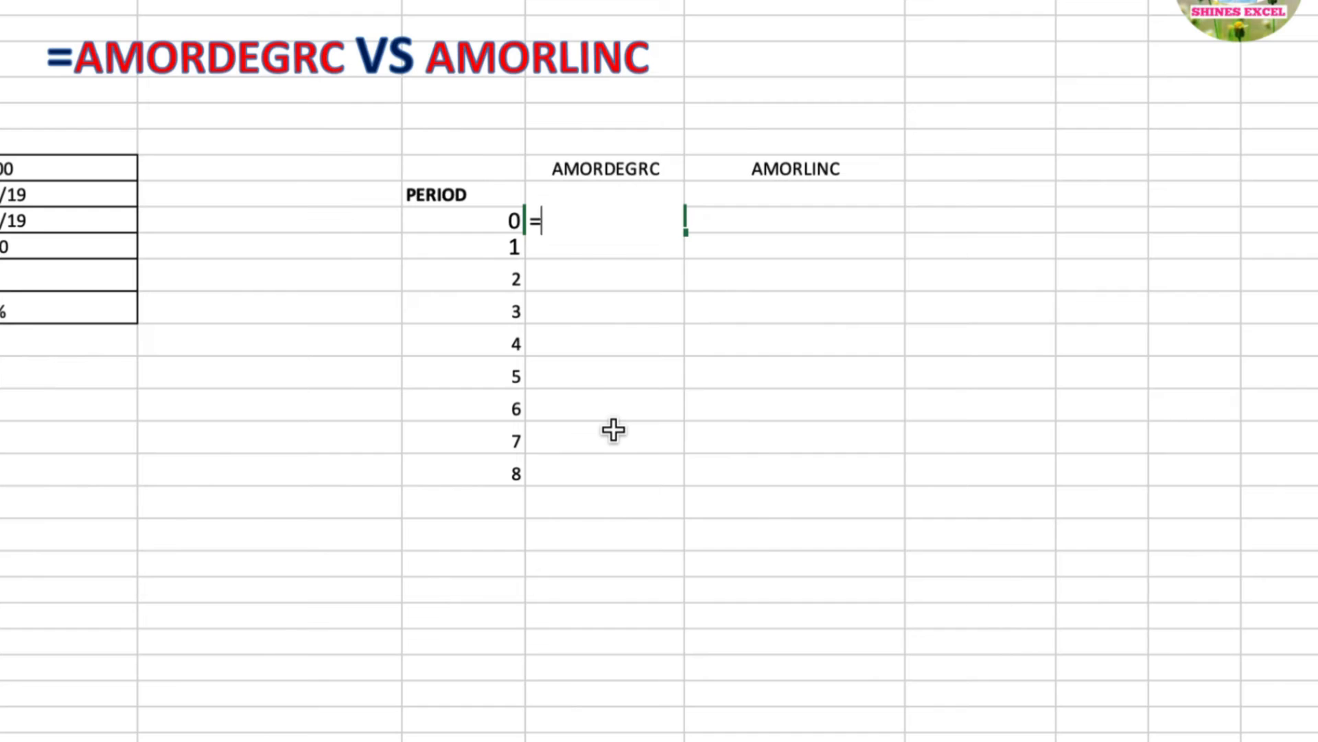
type("am")
double_click(620, 279)
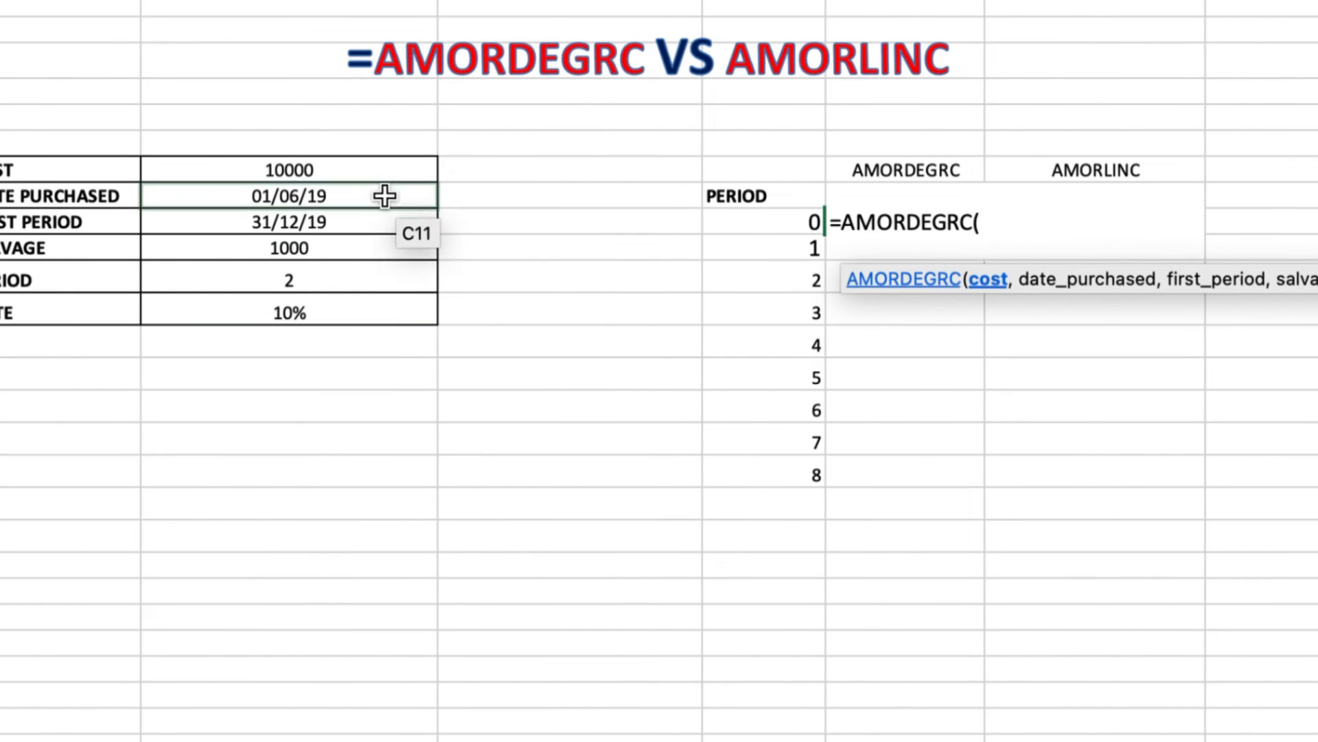
left_click(386, 171)
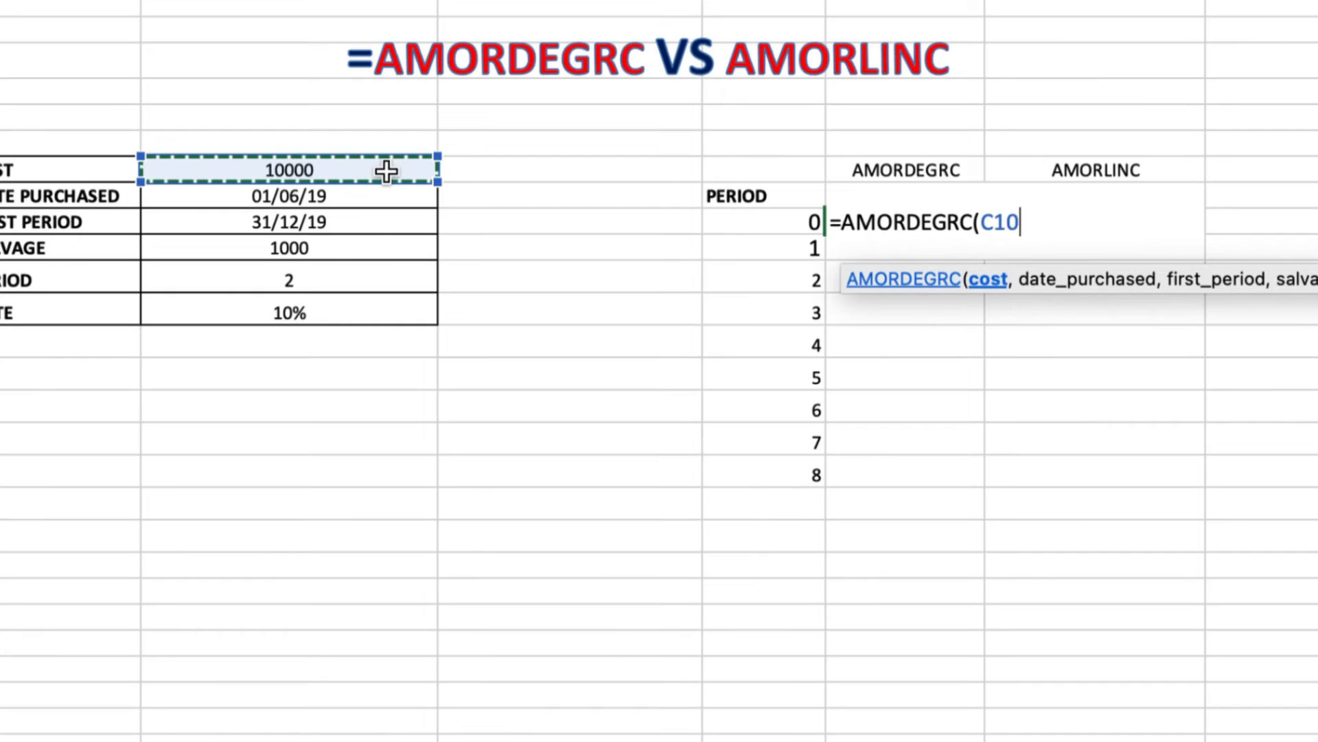
type(",")
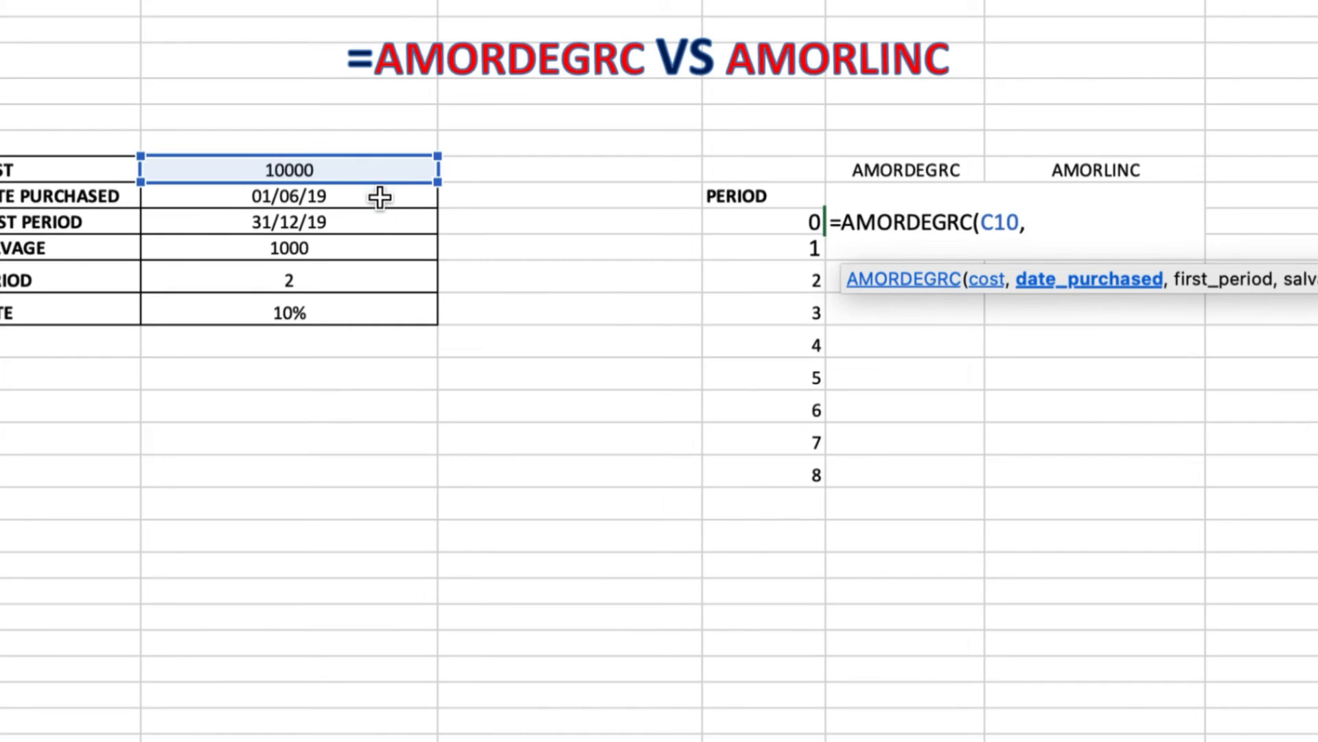
left_click(379, 198)
type(",")
left_click(366, 223)
type(",")
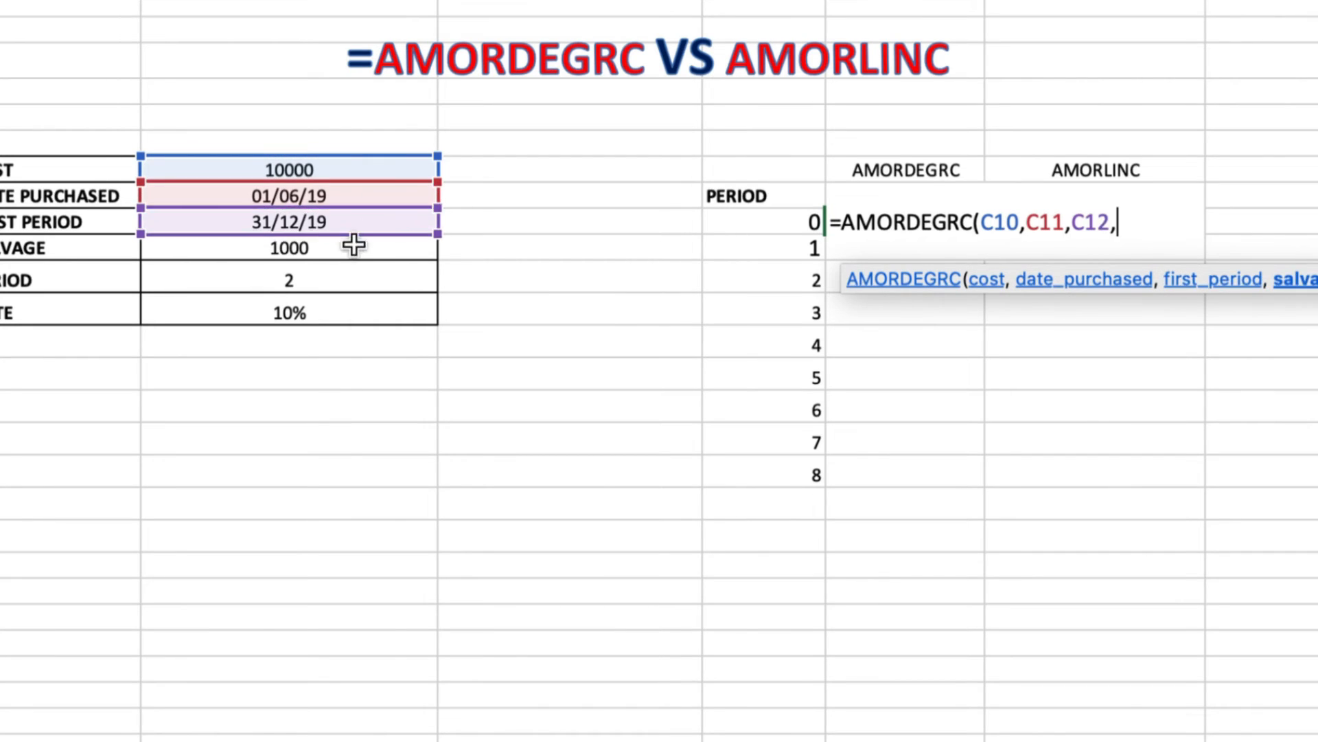
left_click(349, 252)
type(",")
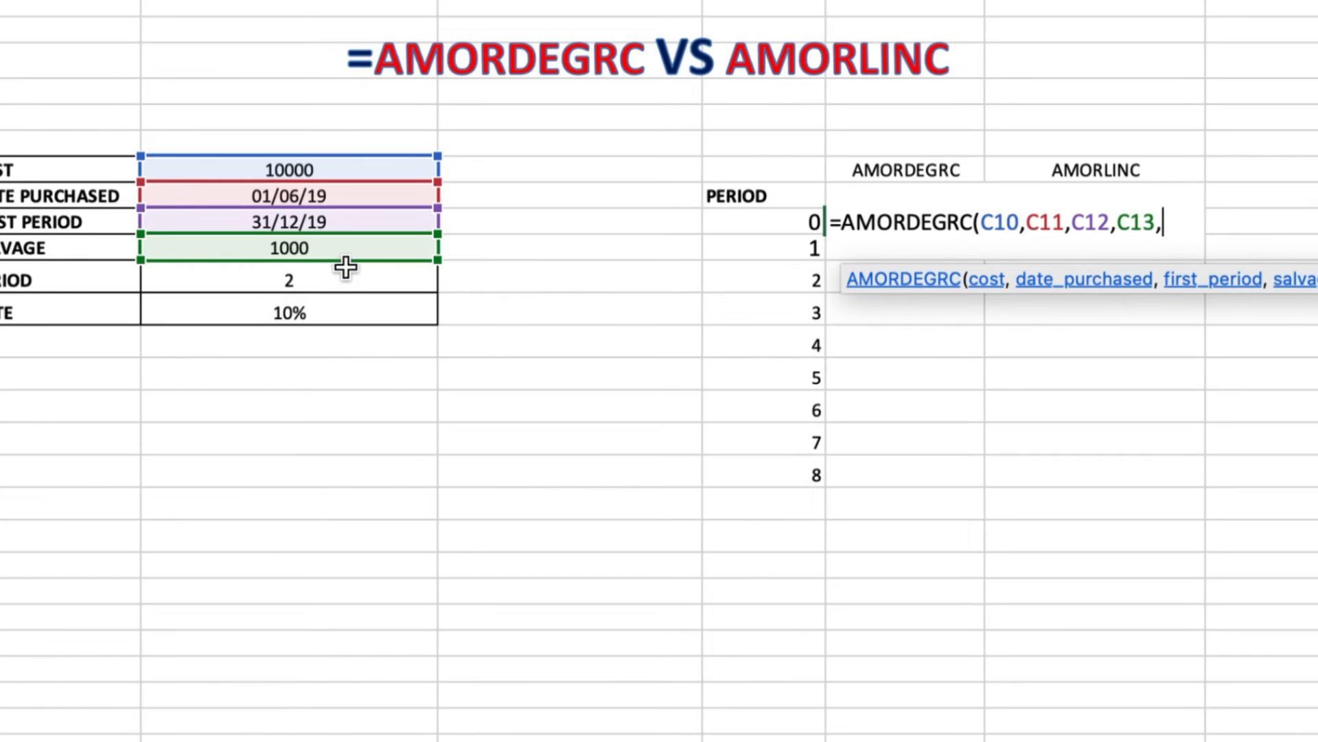
left_click(340, 279)
type(",")
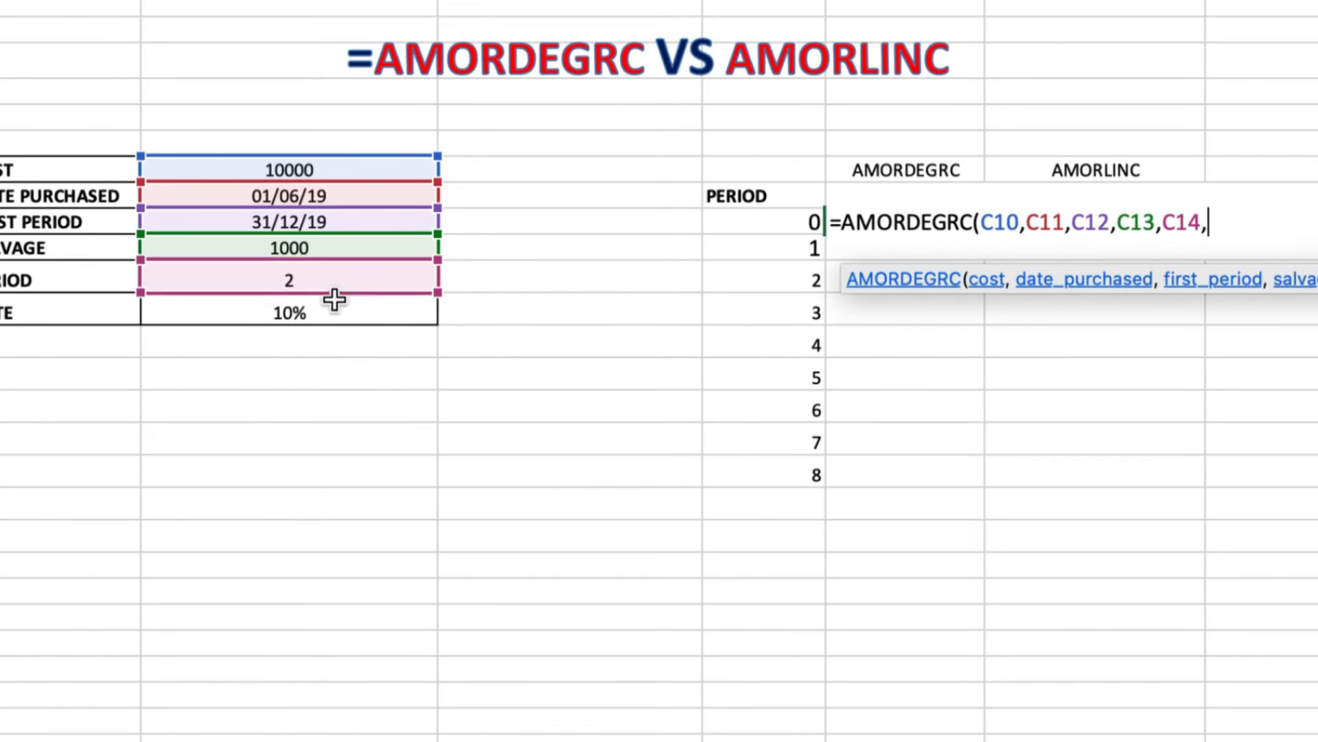
left_click(329, 315)
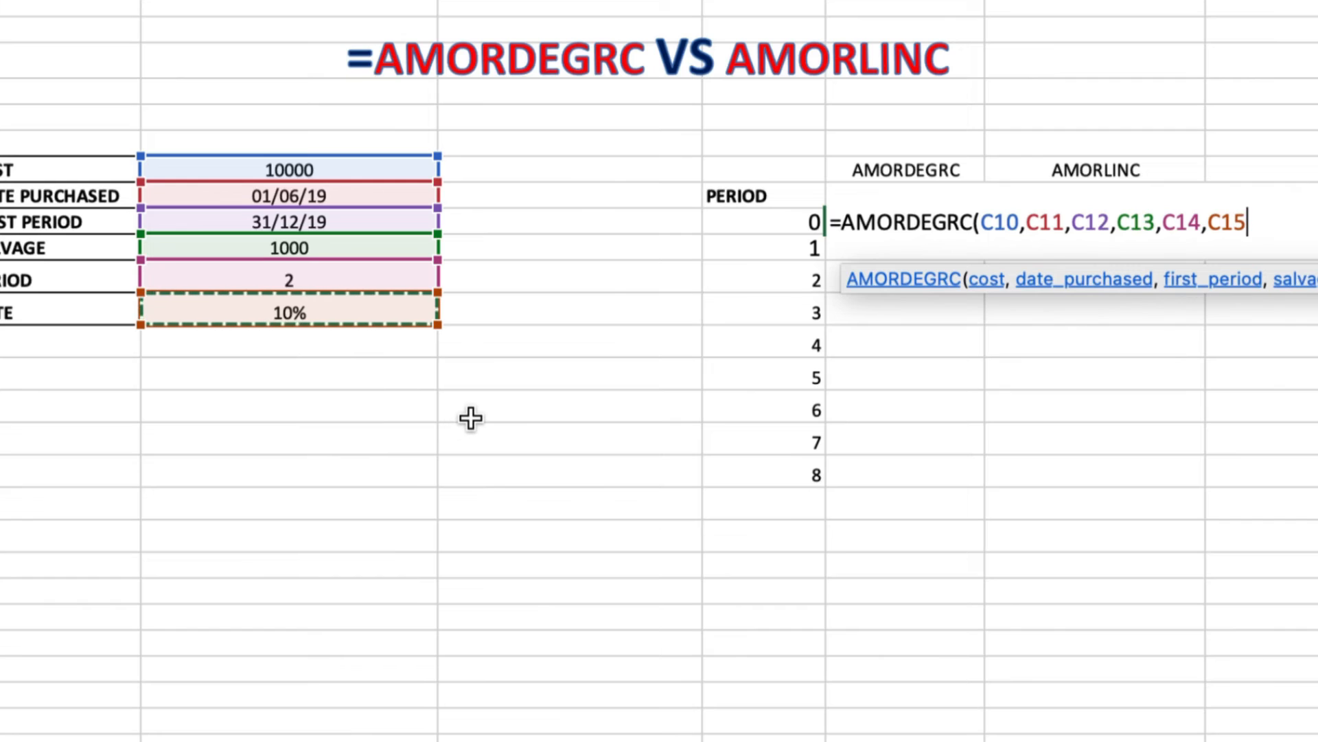
key("Return")
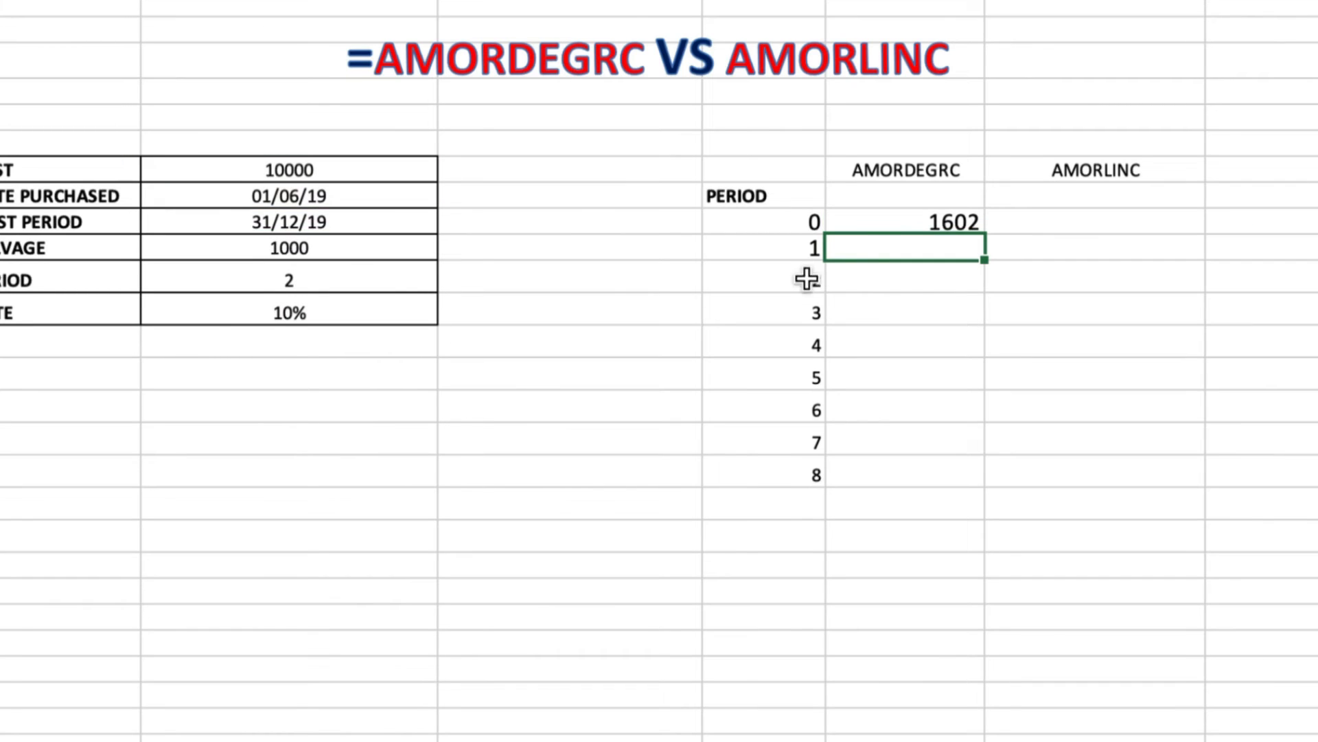
left_click(887, 219)
left_click(1041, 221)
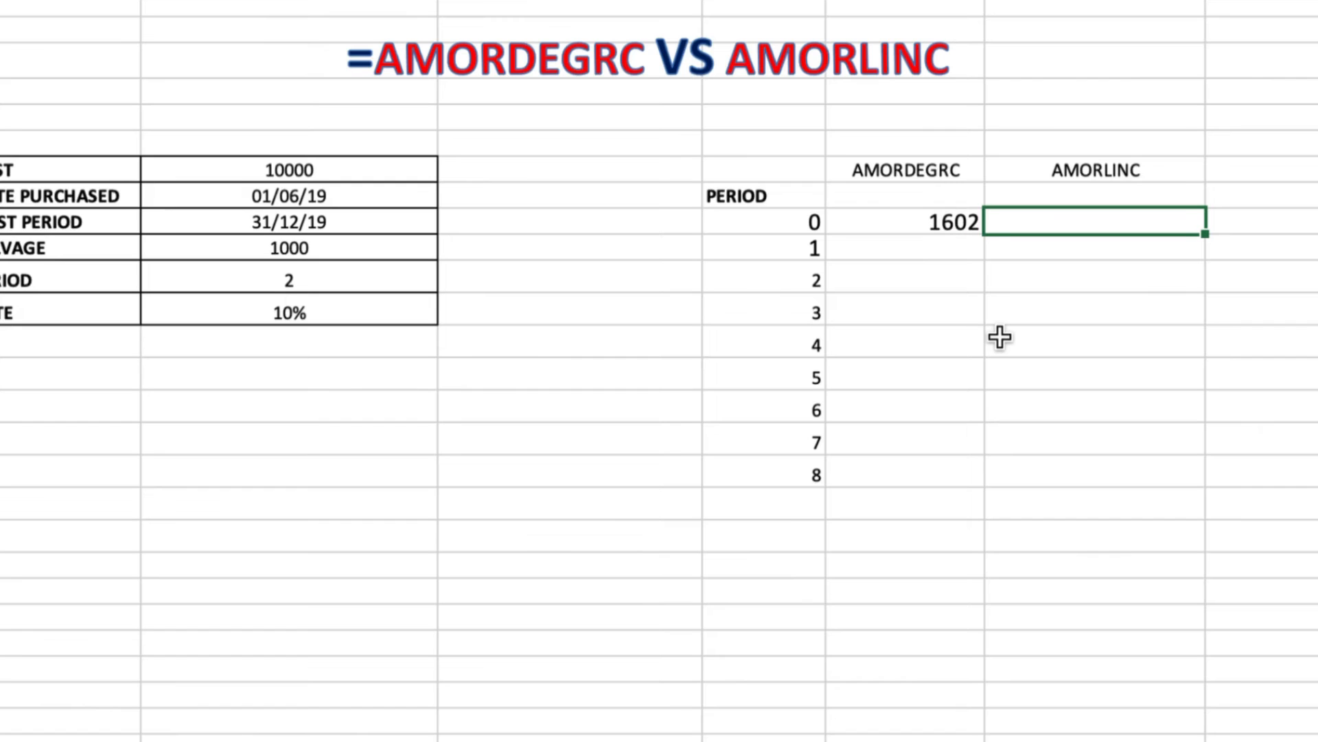
type("=am")
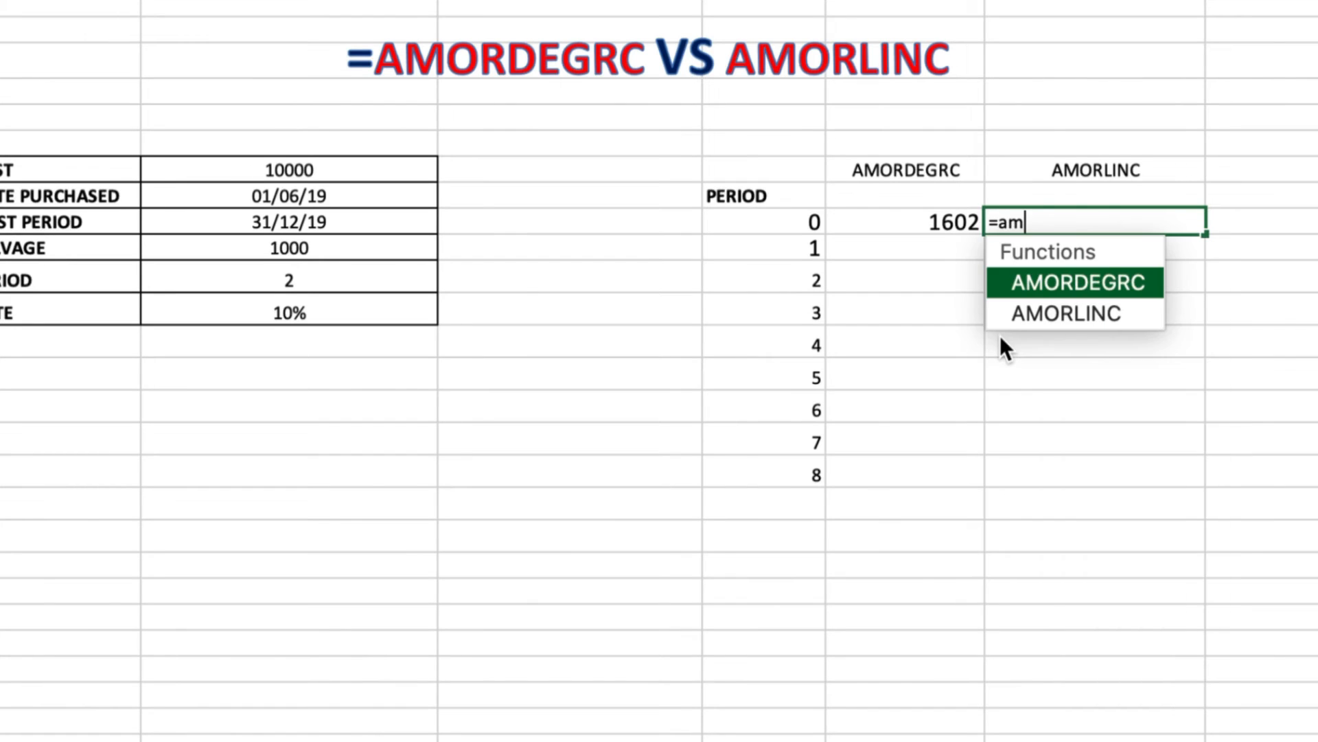
double_click(1103, 316)
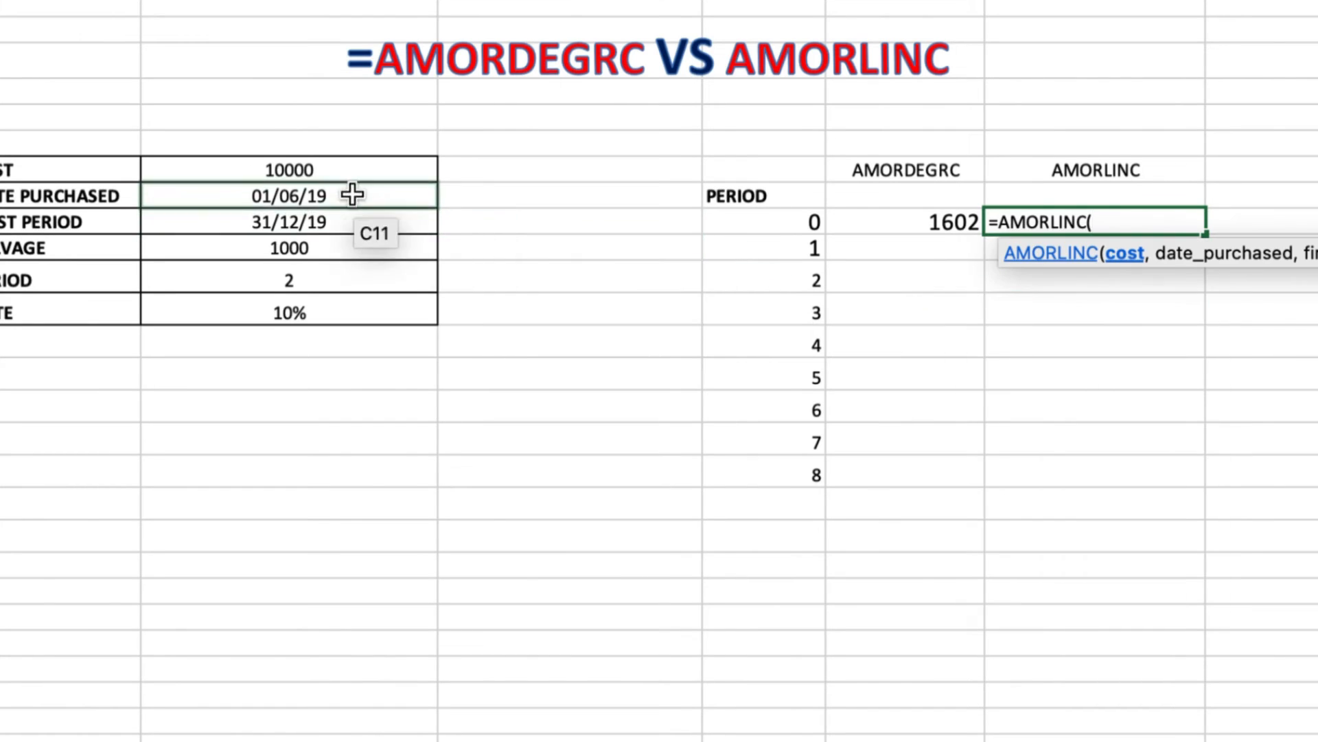
left_click(327, 177)
type(",")
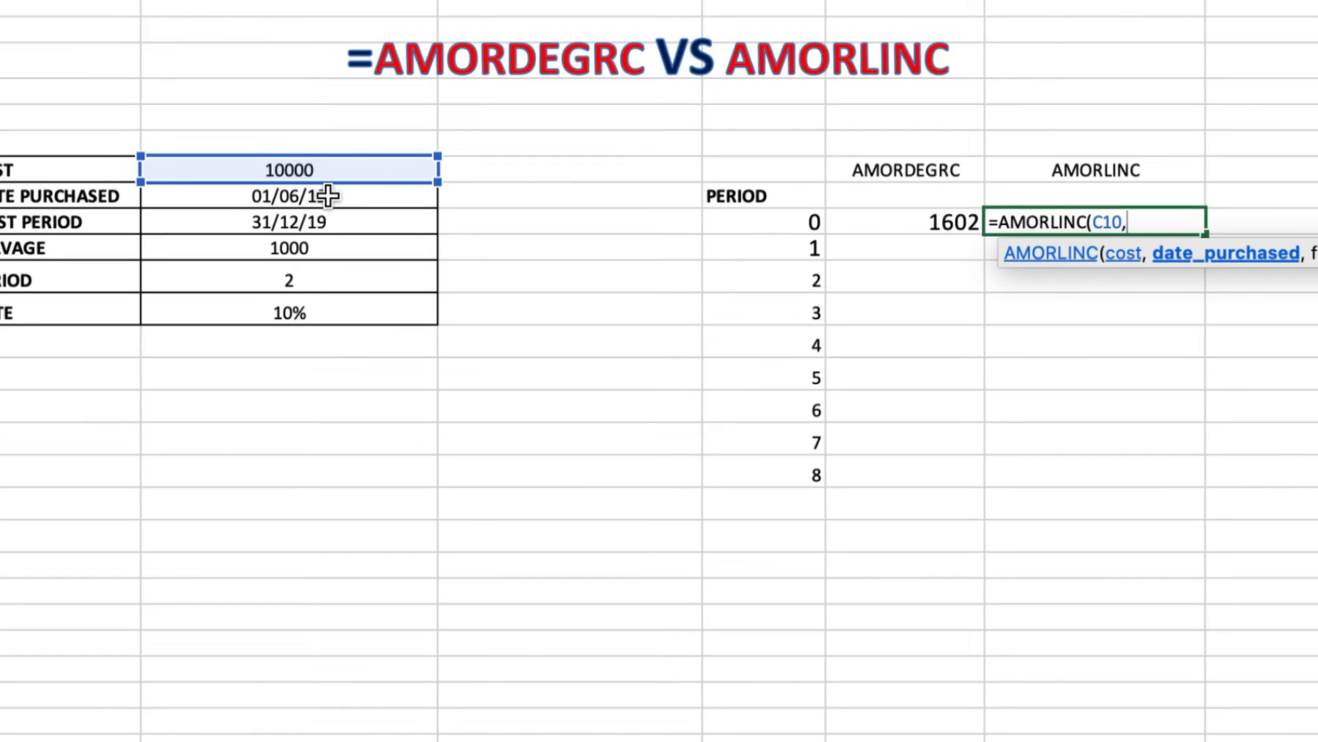
left_click(332, 199)
type(",")
left_click(333, 220)
type(",")
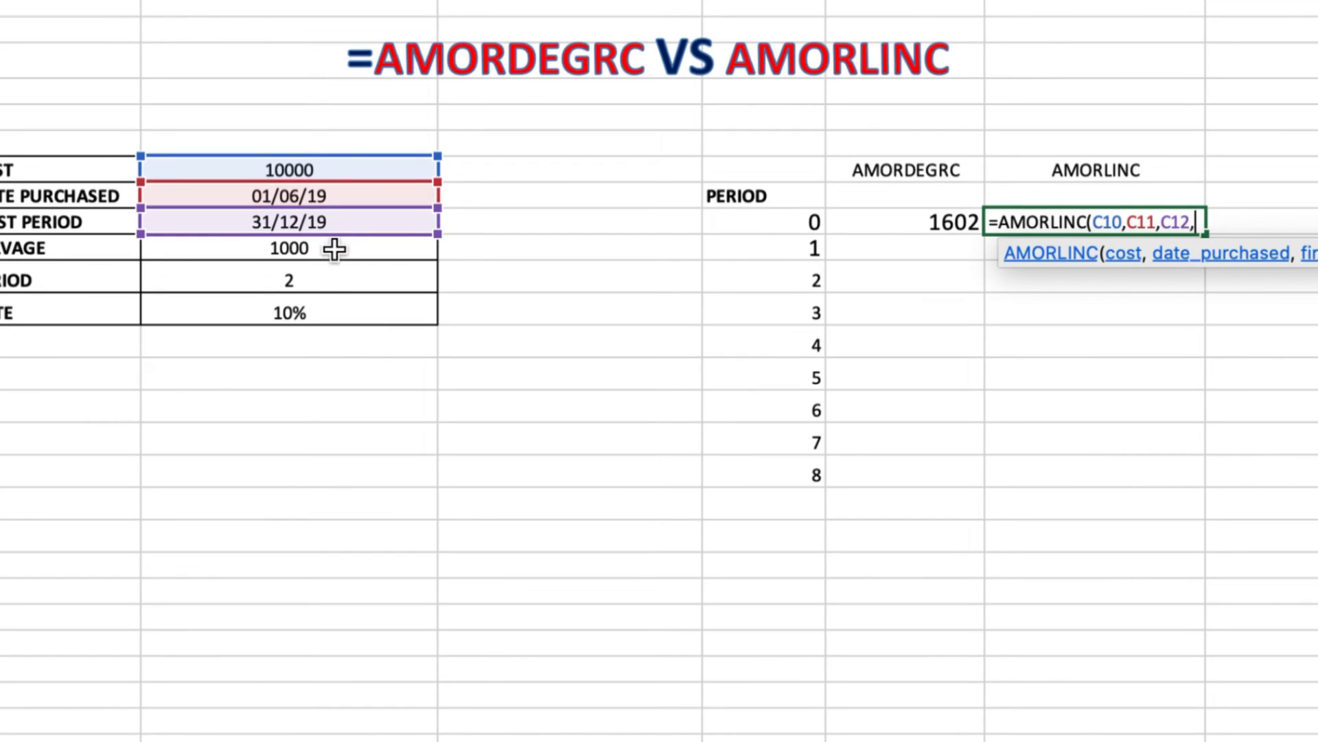
left_click(336, 249)
type(",")
left_click(331, 278)
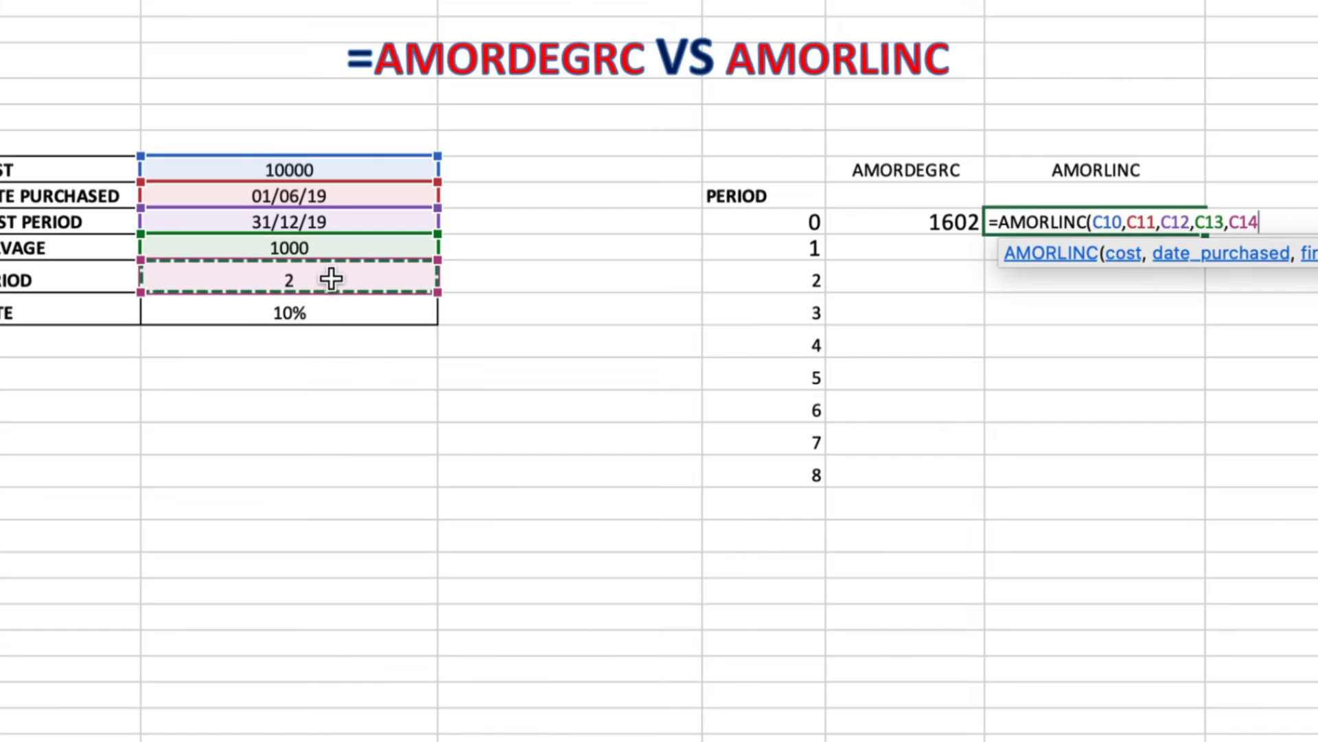
type(",")
left_click(326, 312)
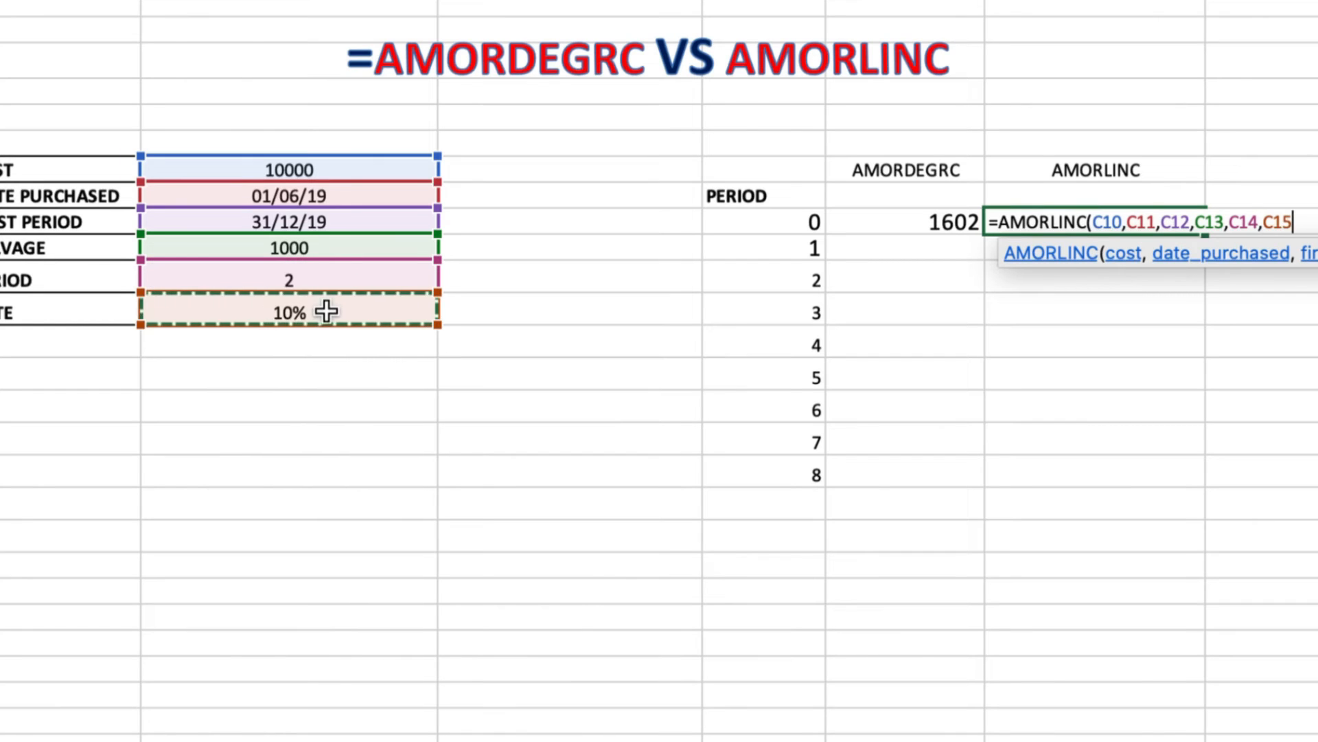
type(")")
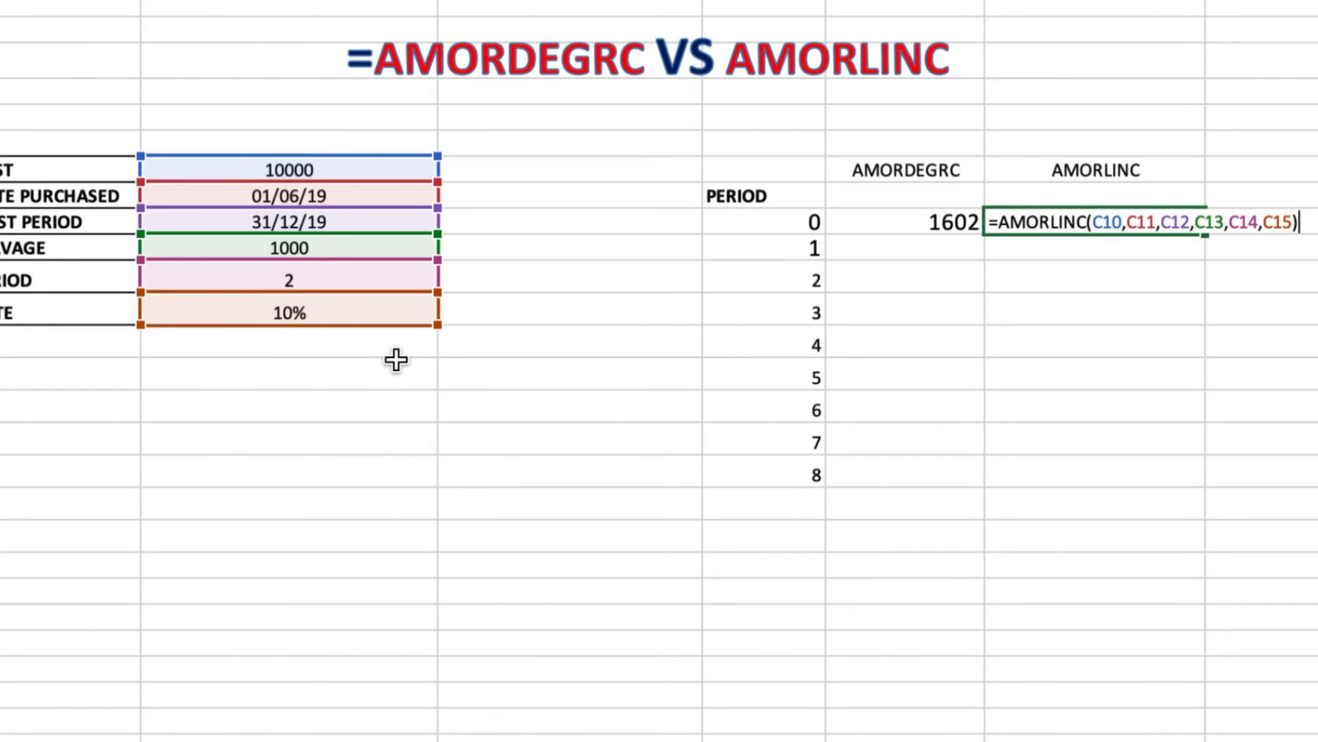
key("Return")
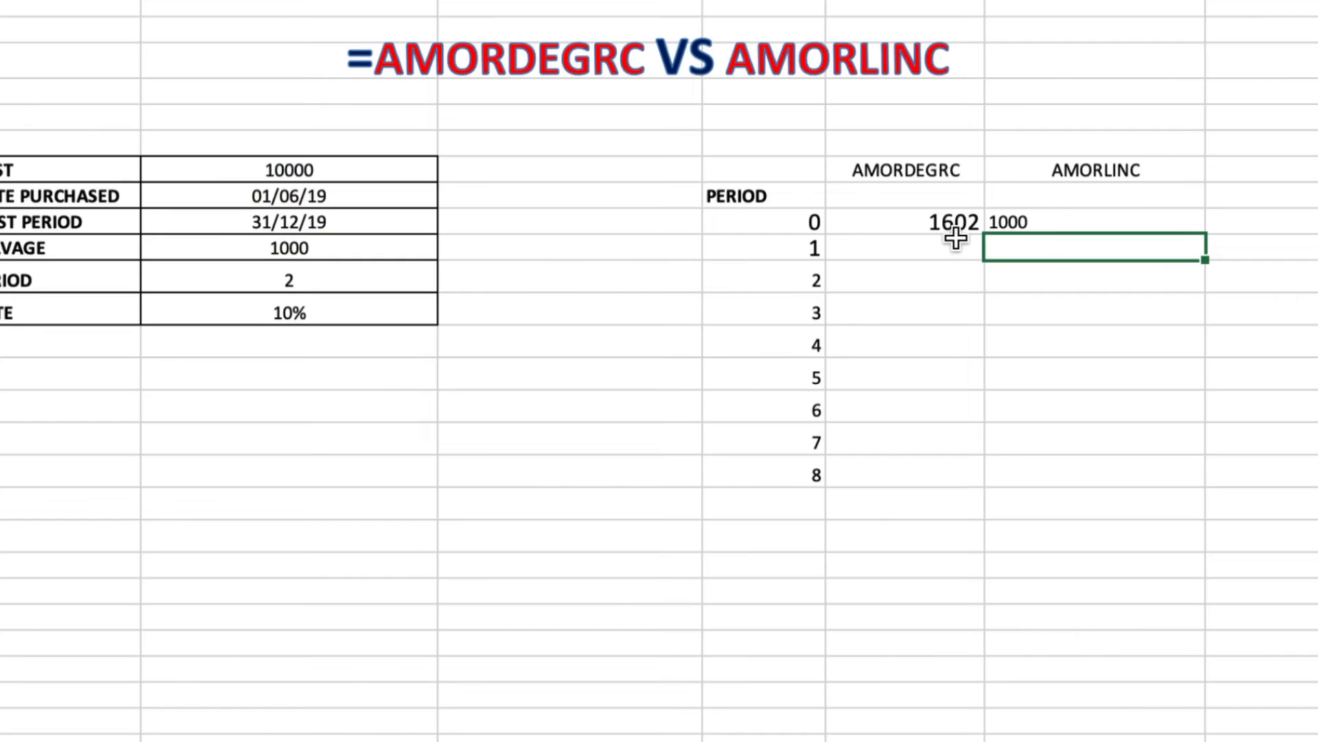
left_click(1052, 215)
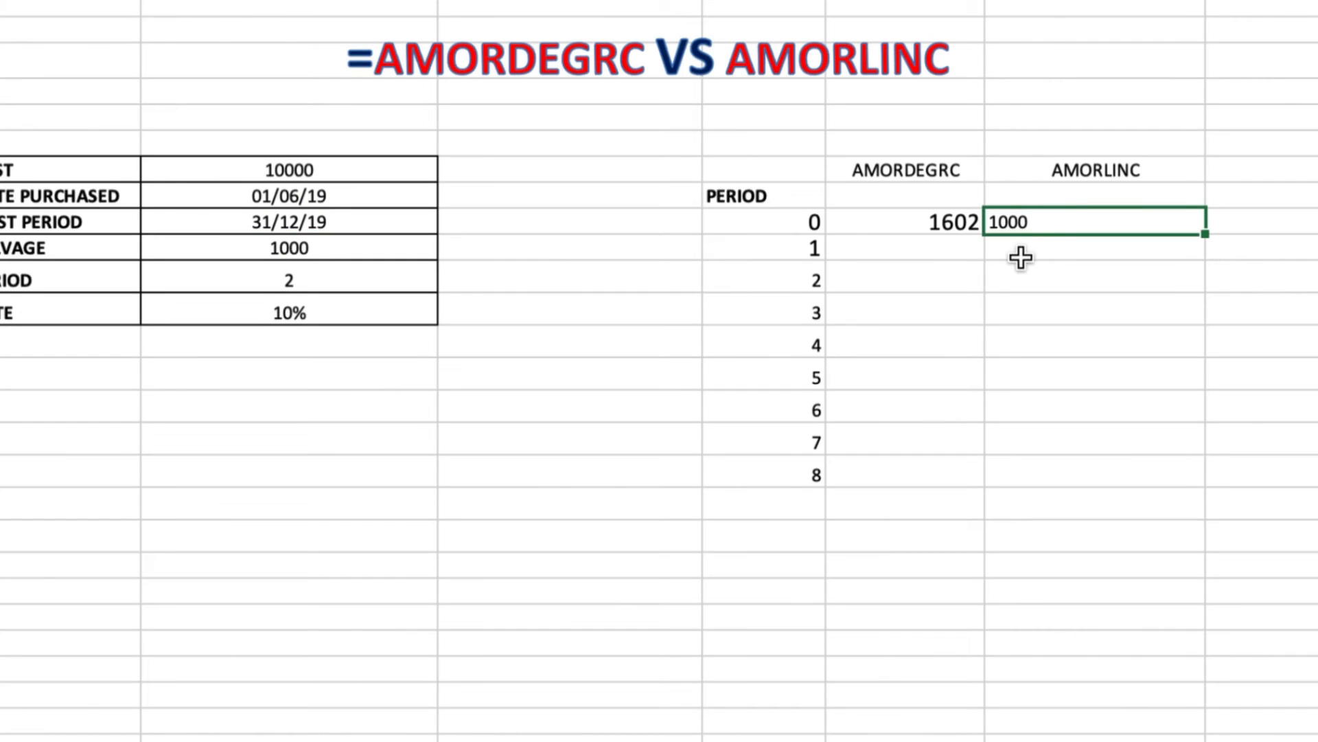
left_click(930, 221)
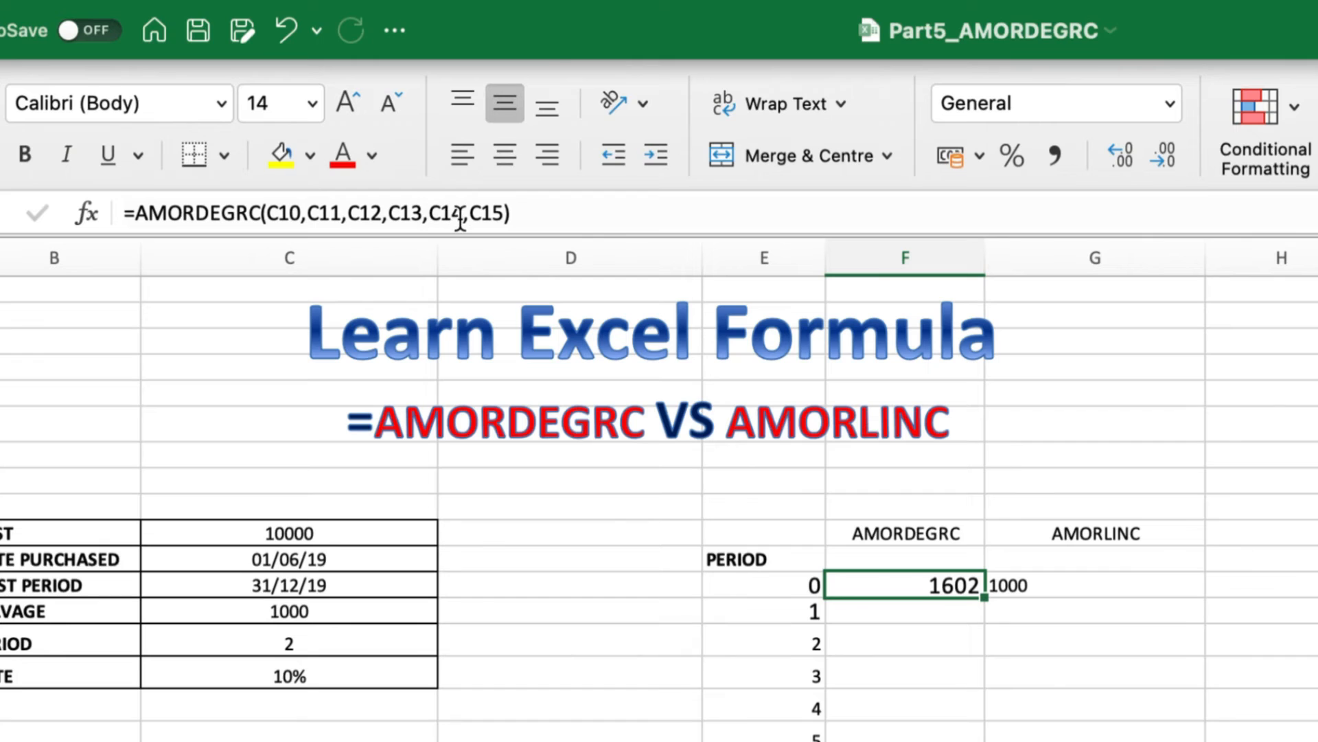
Replace C14 with E12 as the period in F12's AMORDEGRC formula, giving 1458
left_click(460, 214)
key("BackSpace")
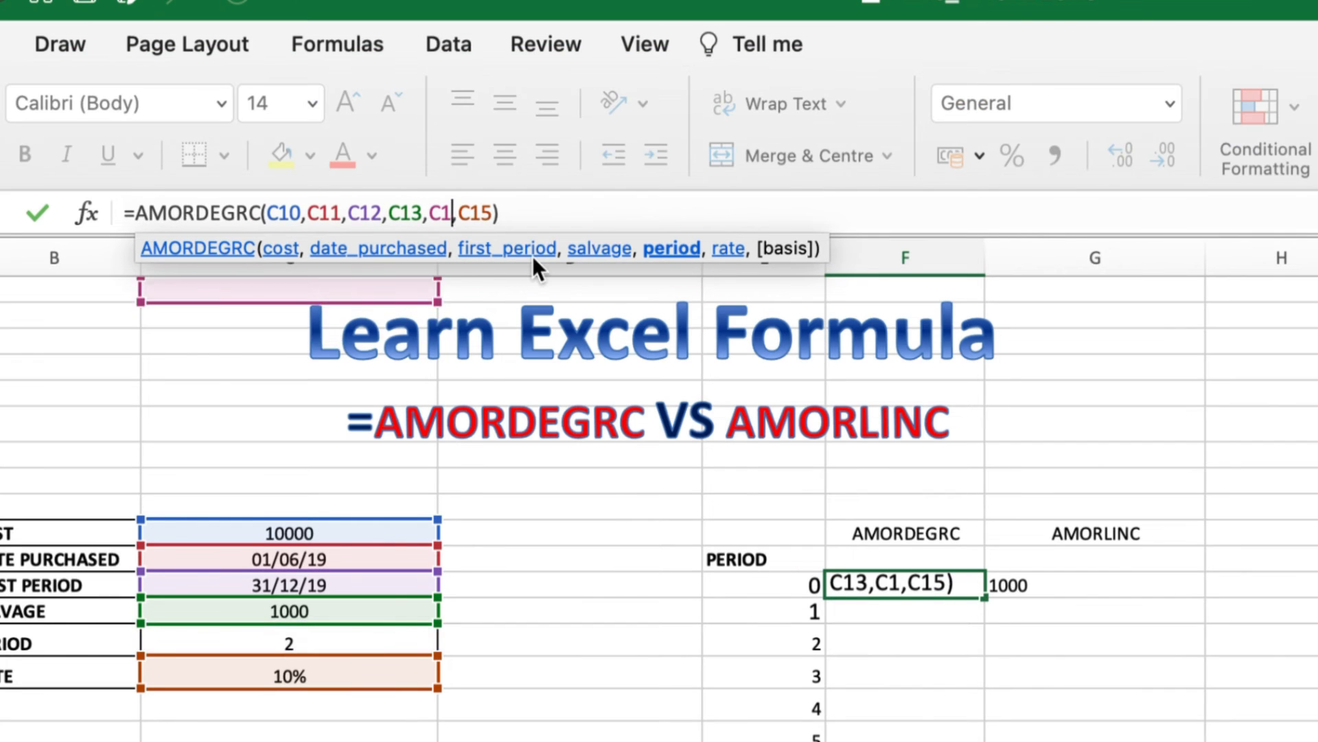
key("BackSpace")
key("BackSpace")
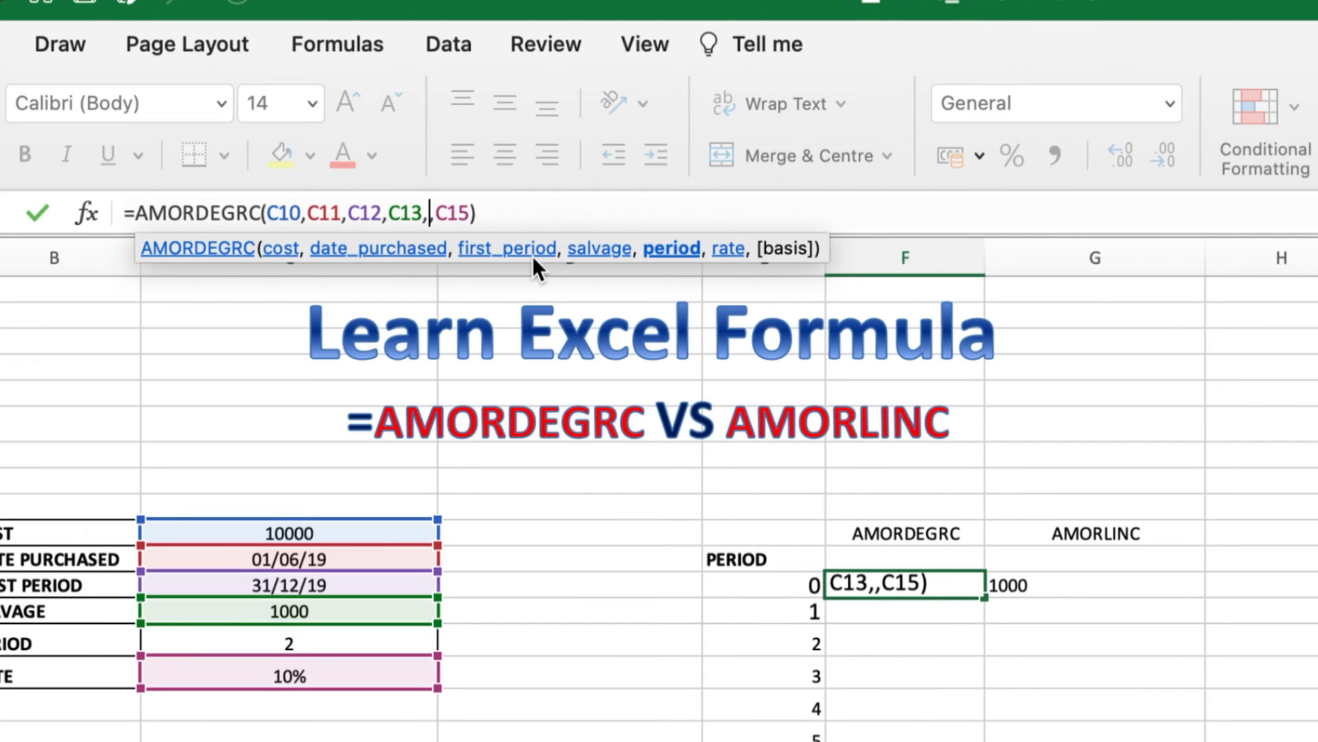
left_click(787, 587)
key("Return")
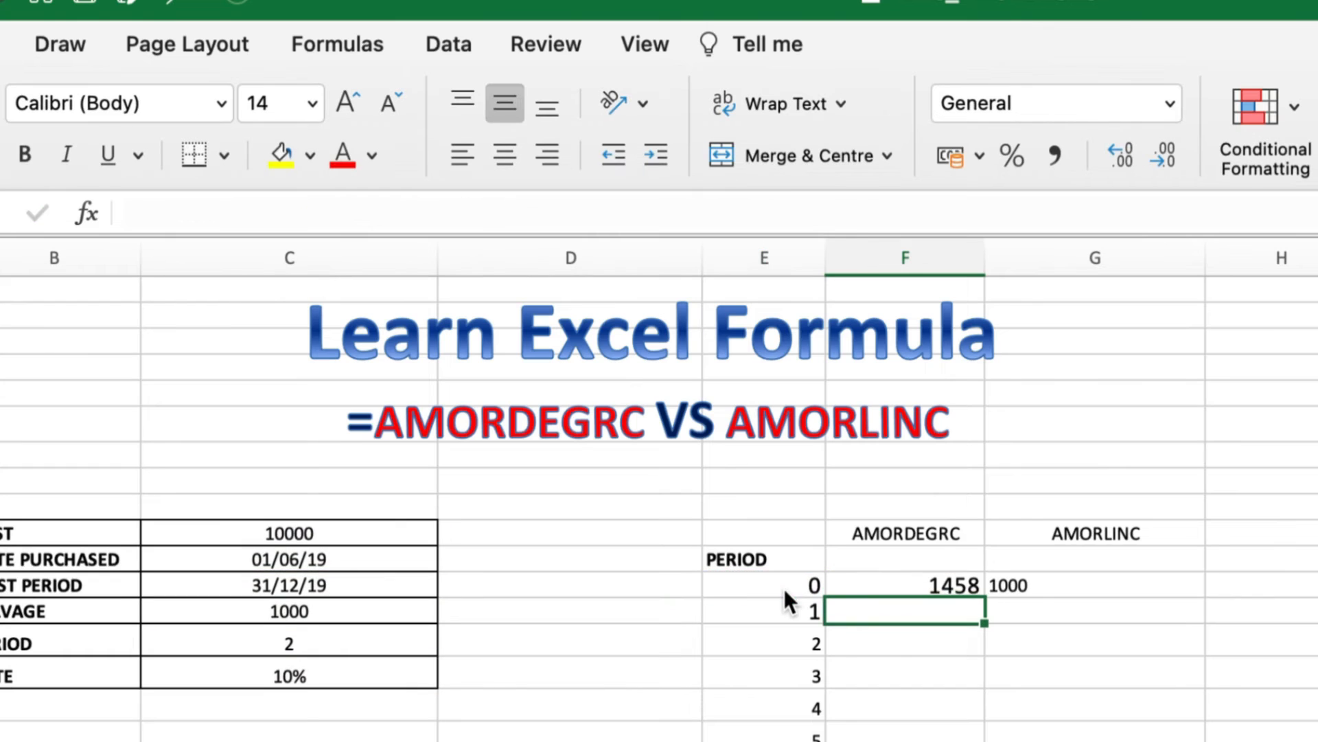
Make G12's AMORLINC formula take its period from E12, giving 583.3333333
left_click(1042, 584)
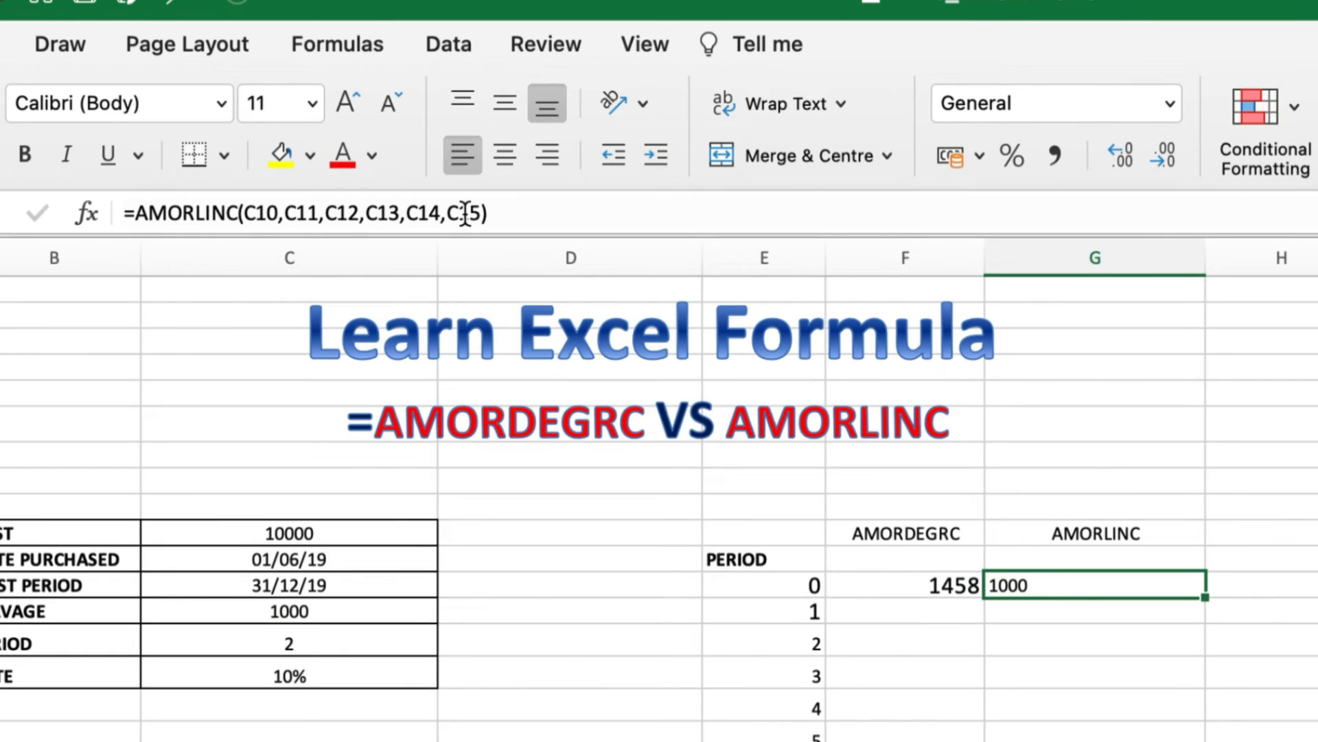
left_click(437, 215)
key("BackSpace")
key("BackSpace")
key("BackSpace")
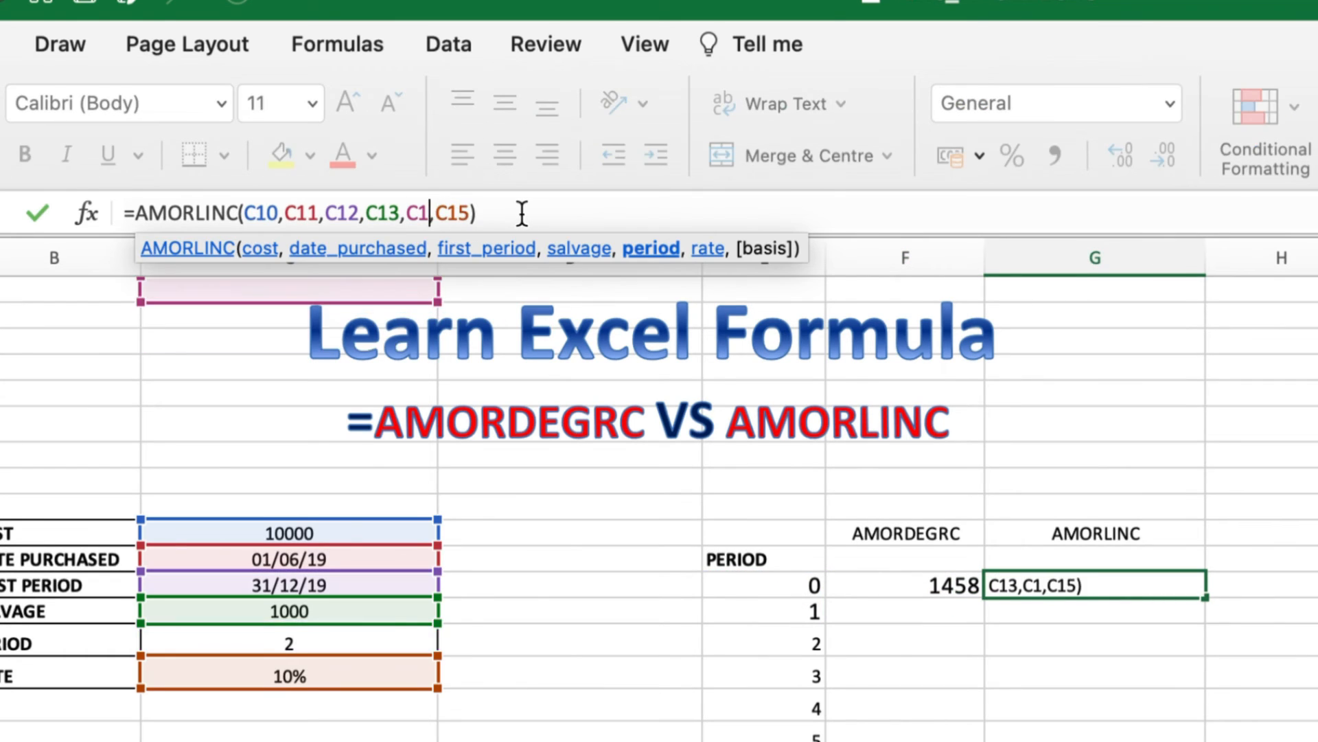
left_click(786, 587)
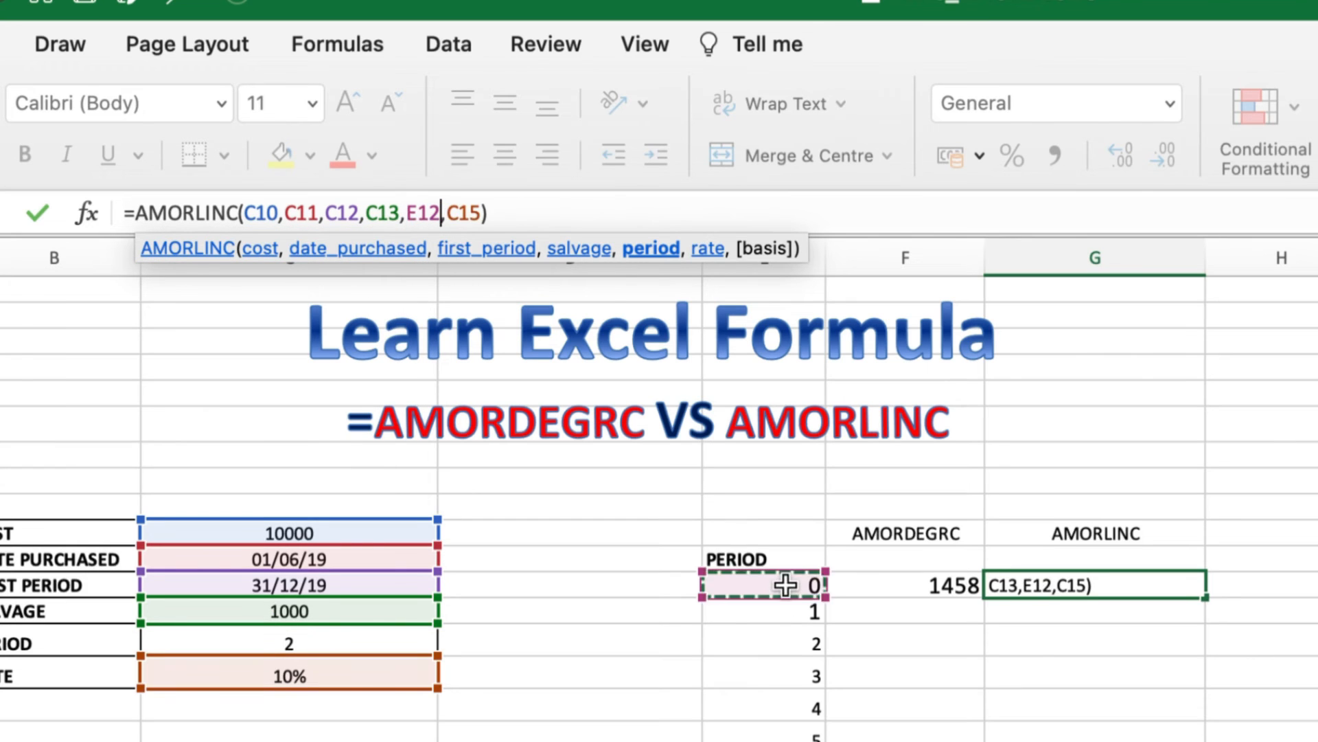
key("Return")
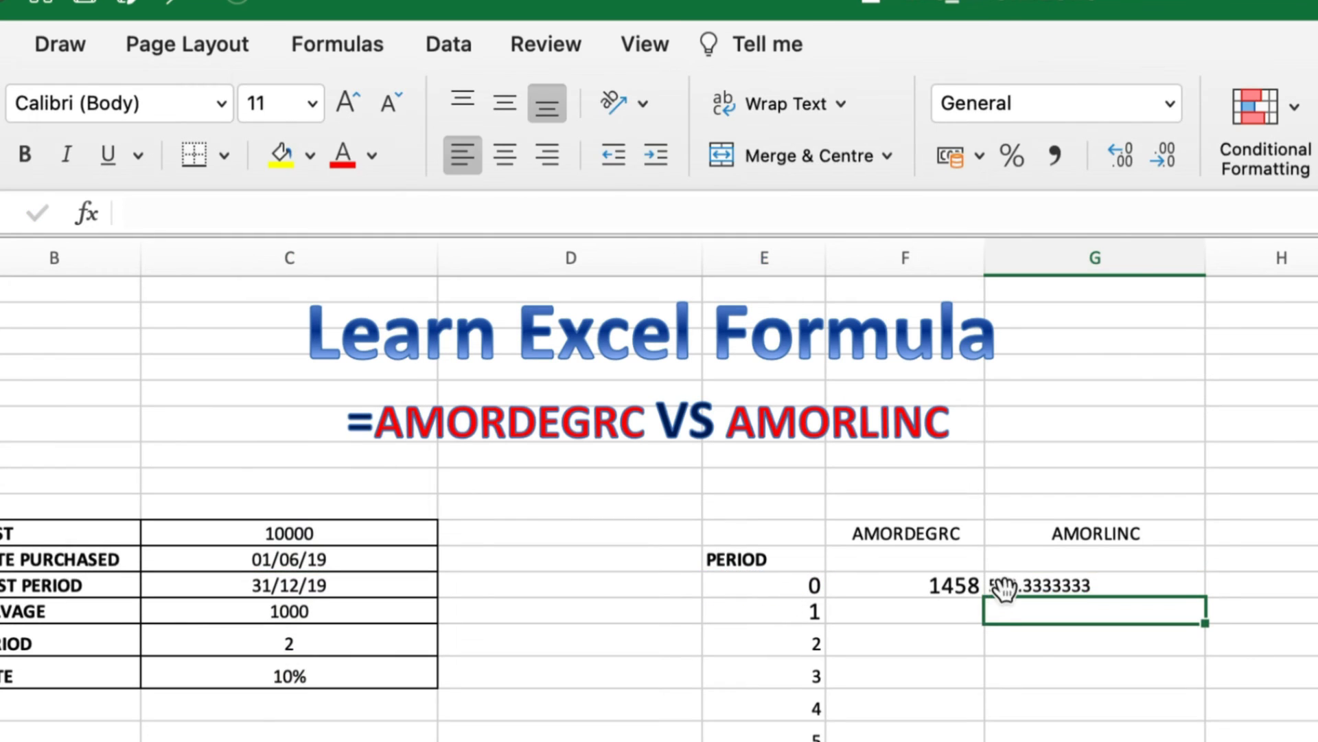
left_click(934, 585)
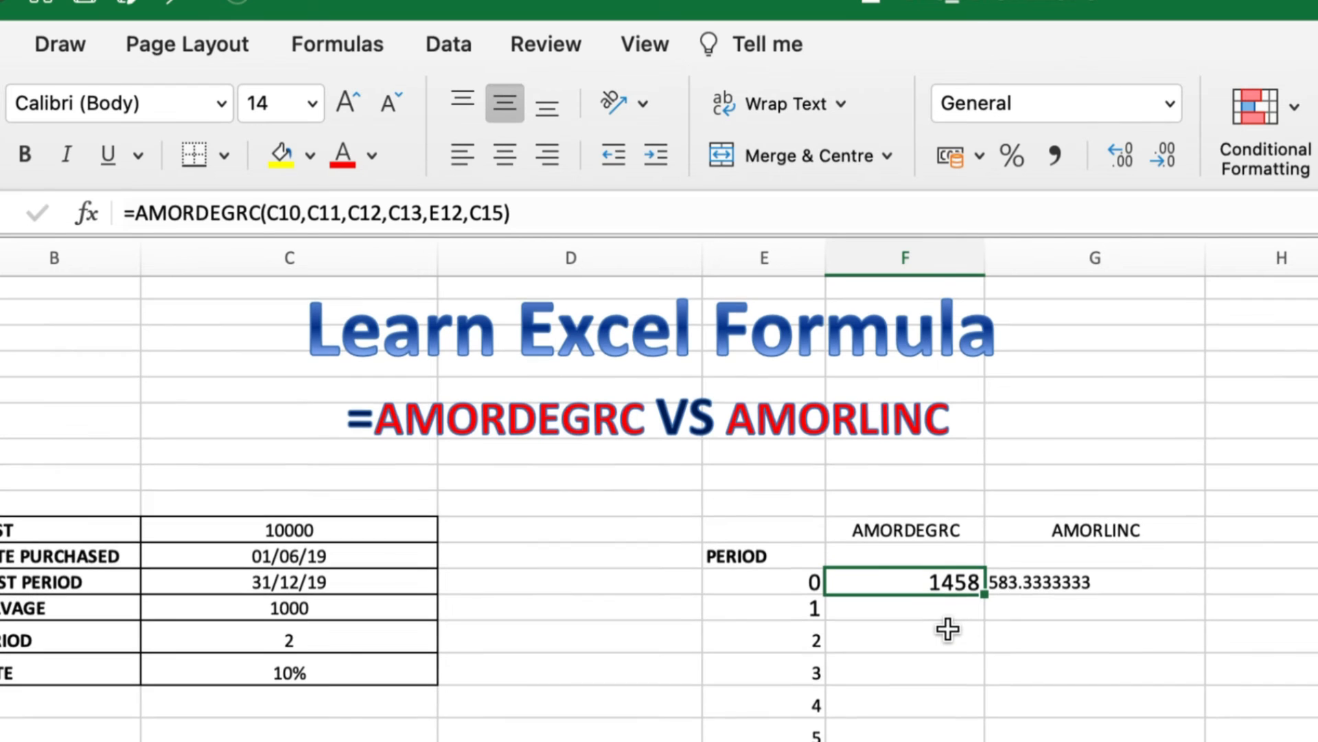
scroll(946, 631, "down", 1)
scroll(948, 629, "down", 5)
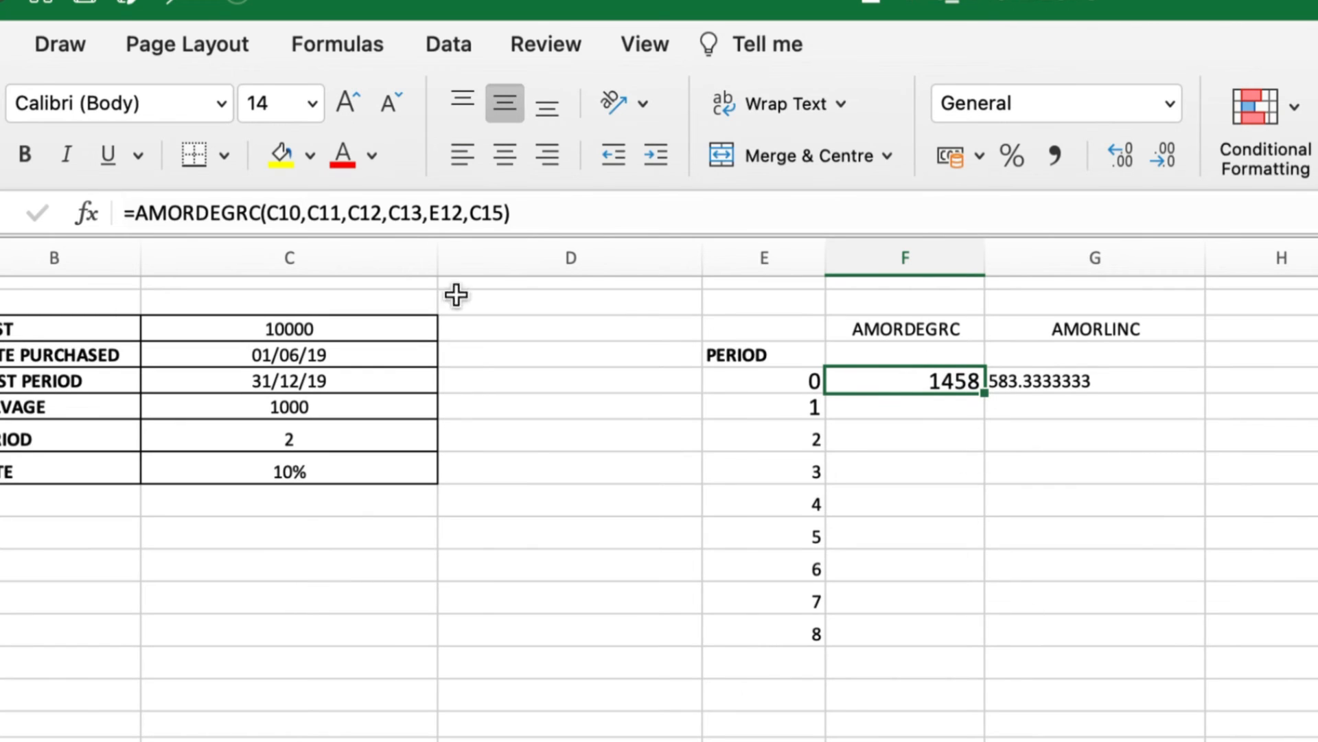
Lock rows of C10–C13 and C15 with $ in F12, then fill AMORDEGRC down to period 8
left_click(282, 215)
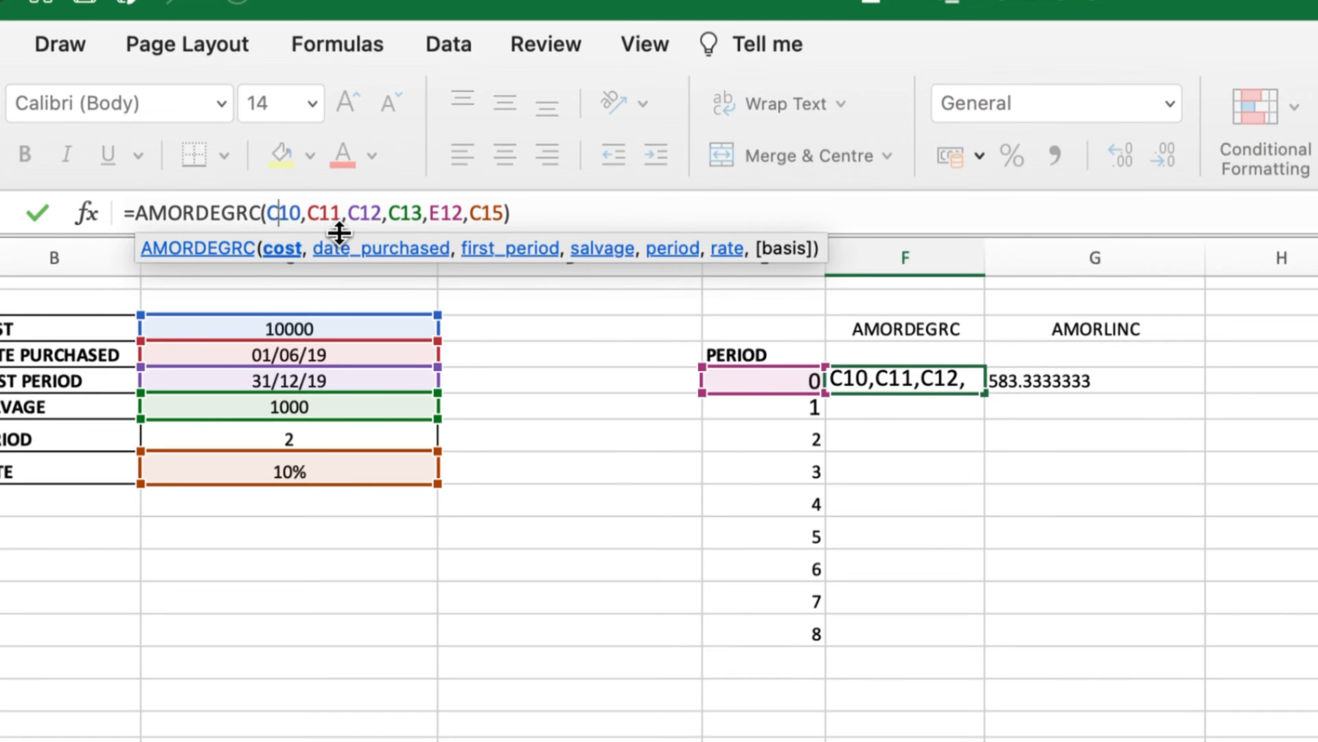
type("$")
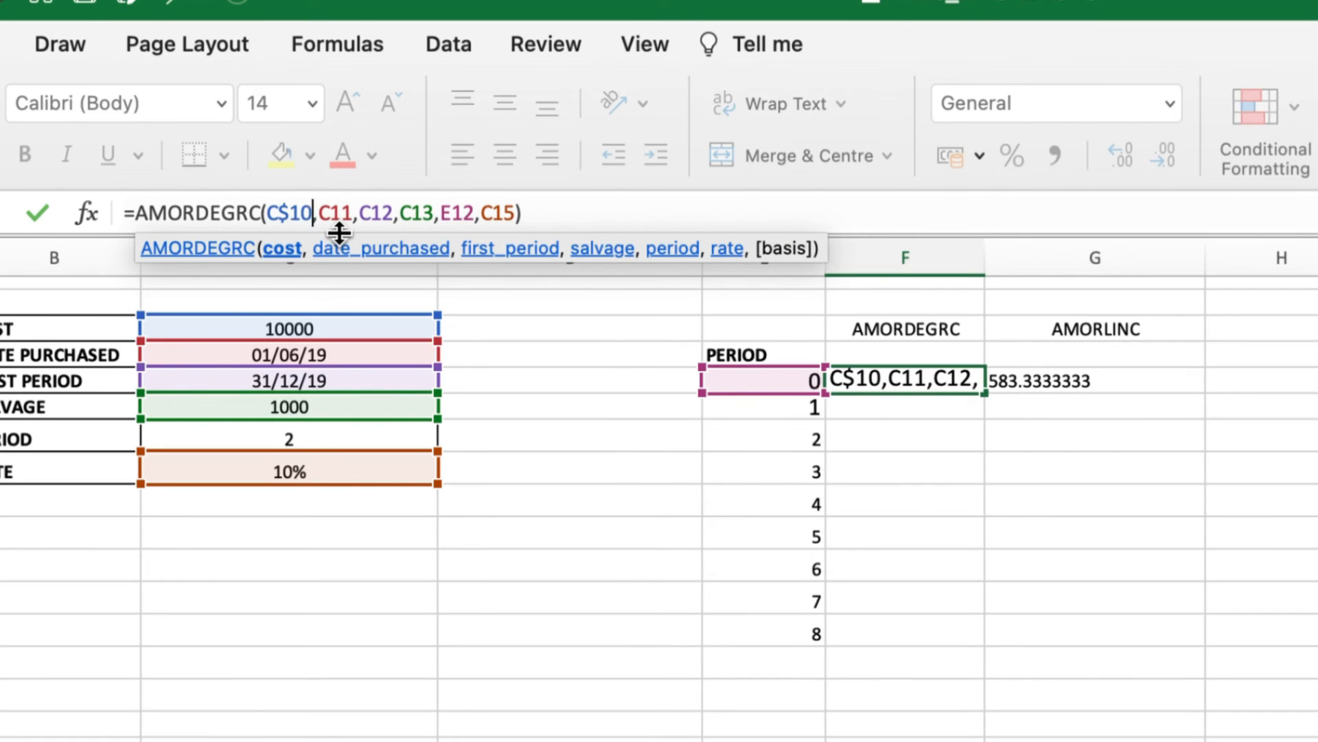
left_click(334, 215)
type("$")
key("Right")
key("Right")
key("Right")
key("Right")
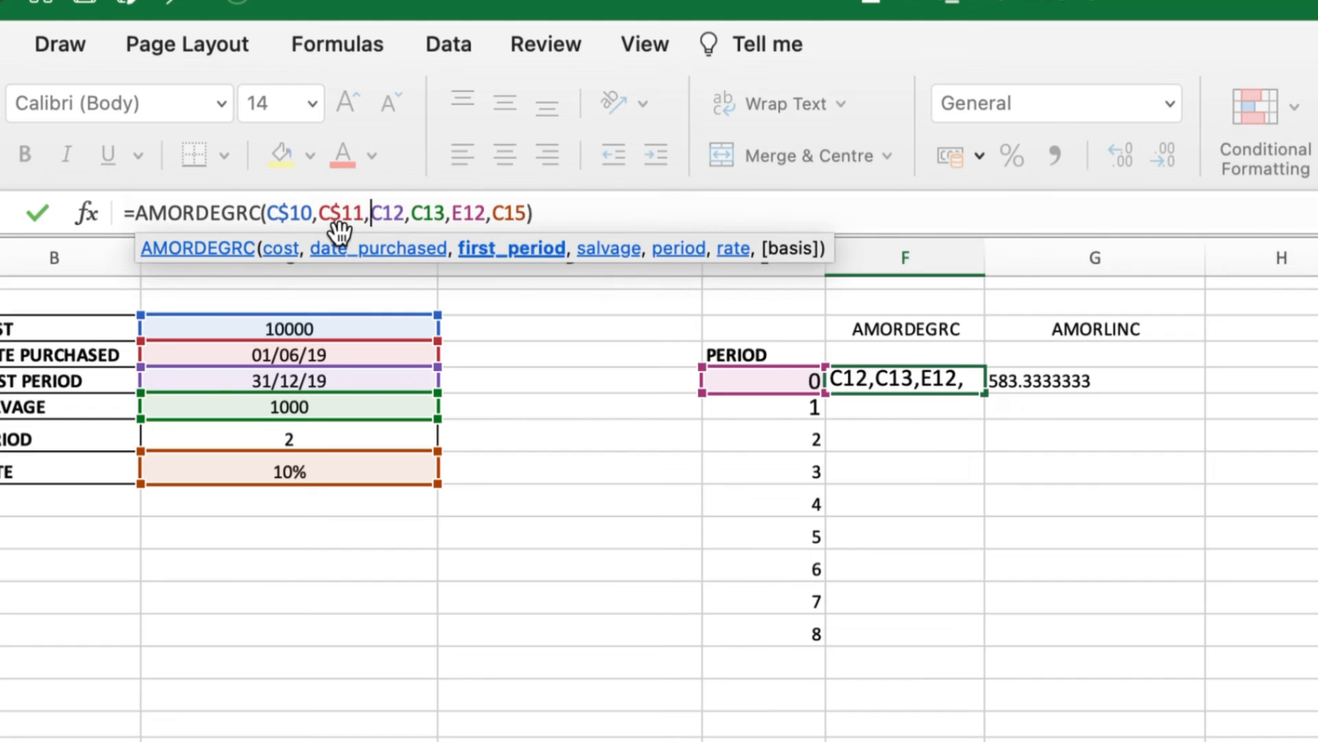
type("$")
key("Right")
key("Right")
type("$")
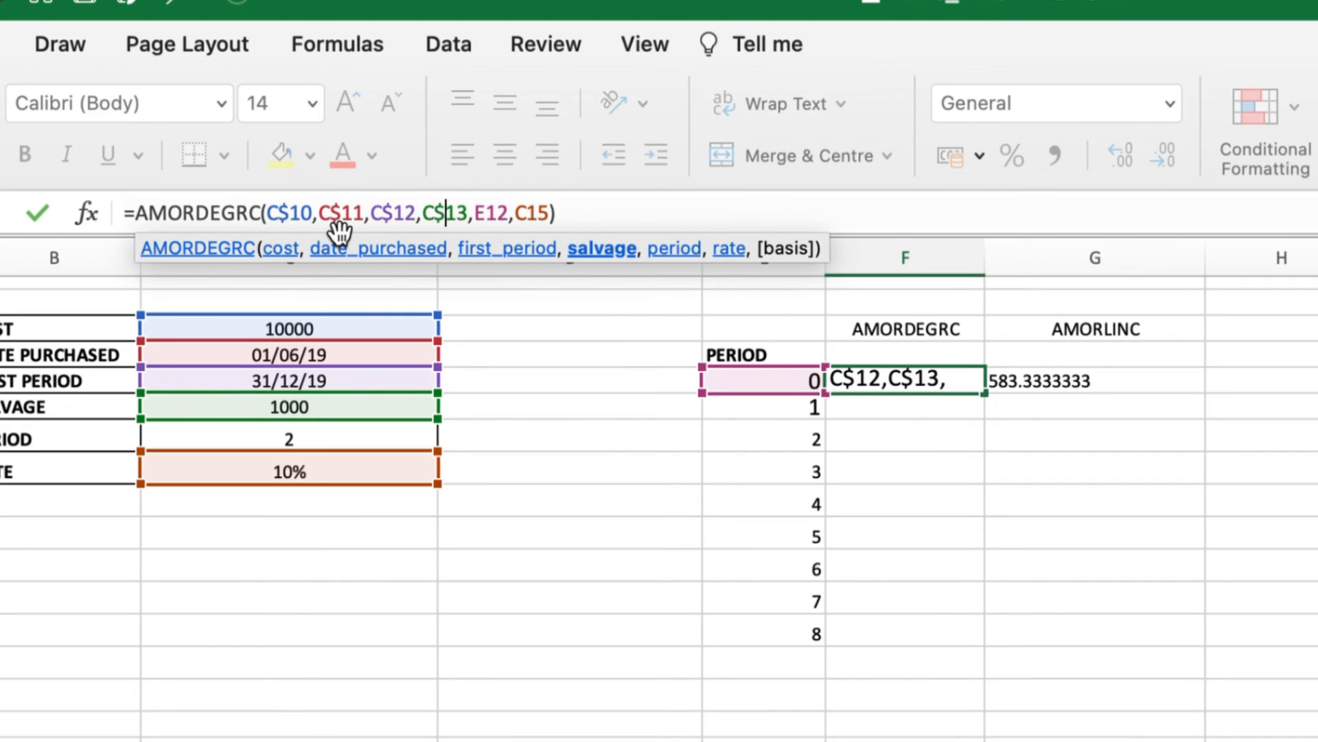
key("Right")
key("Right")
key("Right")
key("Right")
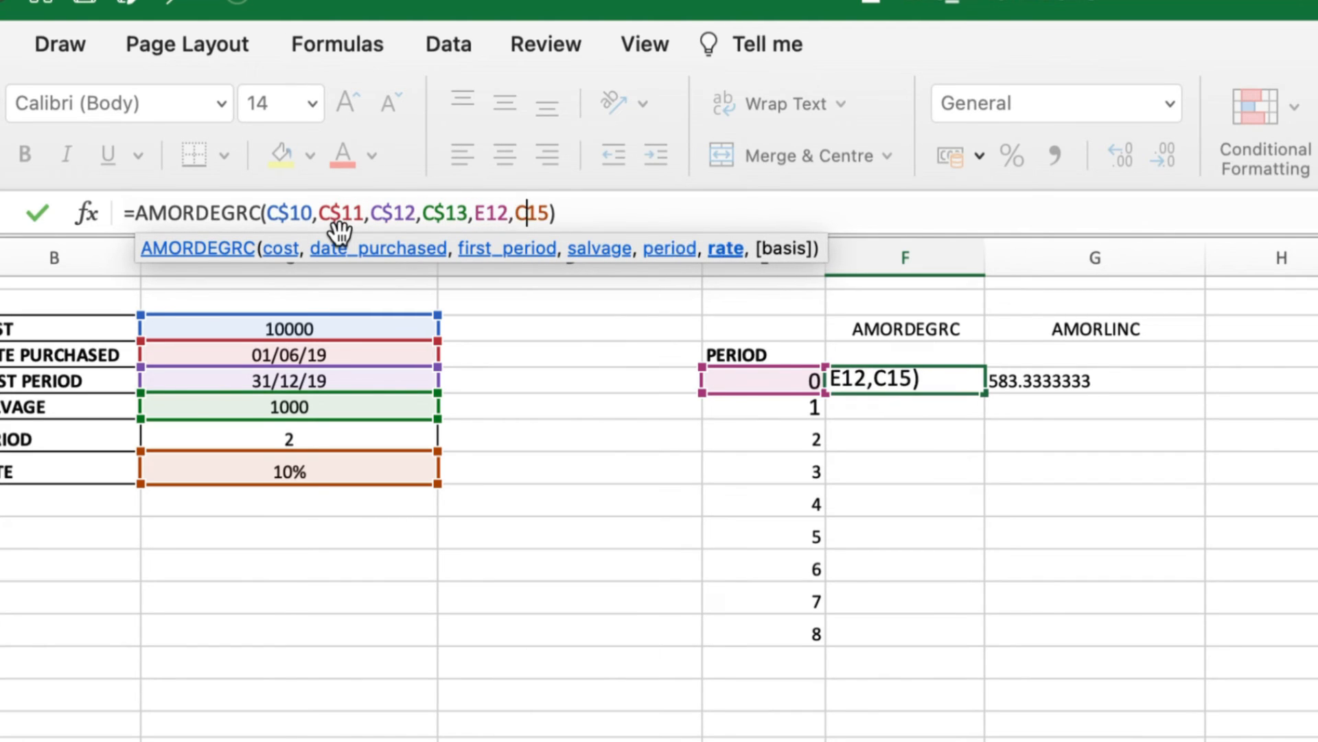
type("$")
key("Return")
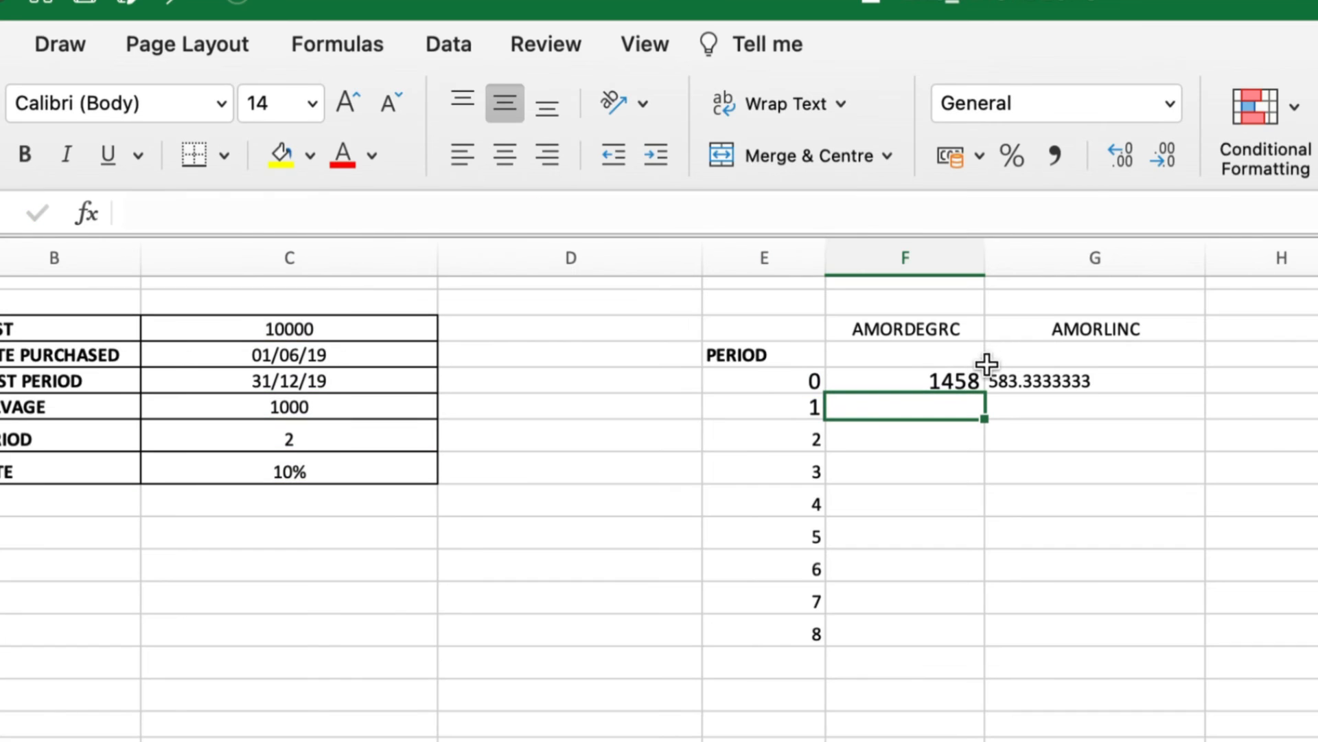
left_click(925, 378)
left_click_drag(986, 392, 964, 637)
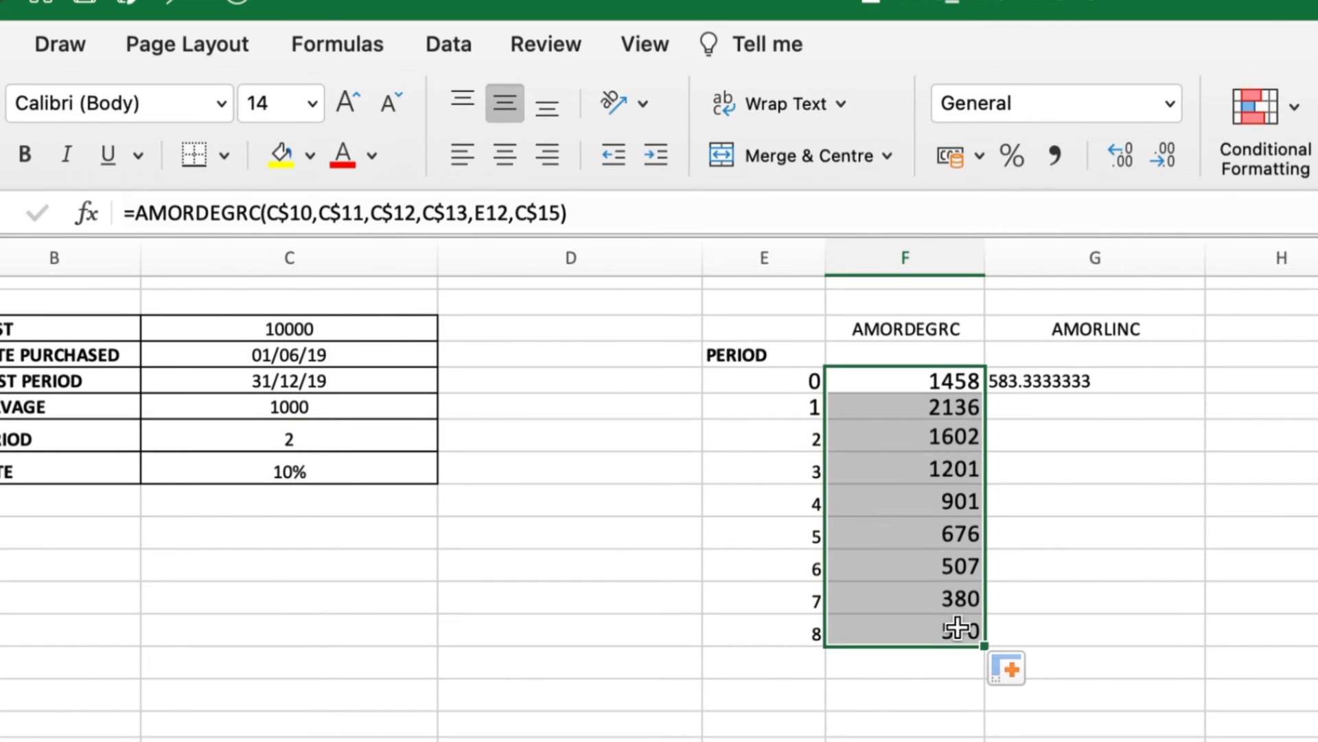
Add $ row locks to G12's AMORLINC input references, keeping E12 relative
left_click(1073, 382)
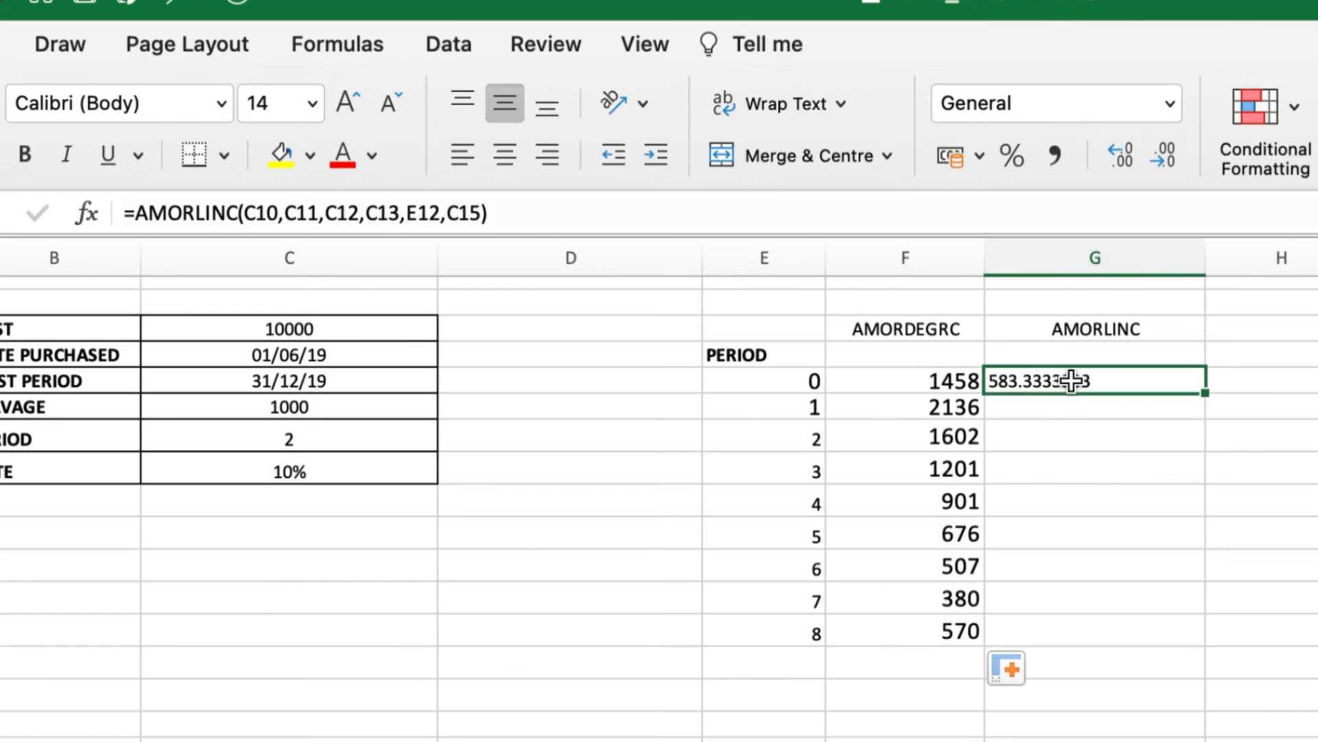
left_click(256, 214)
type("$")
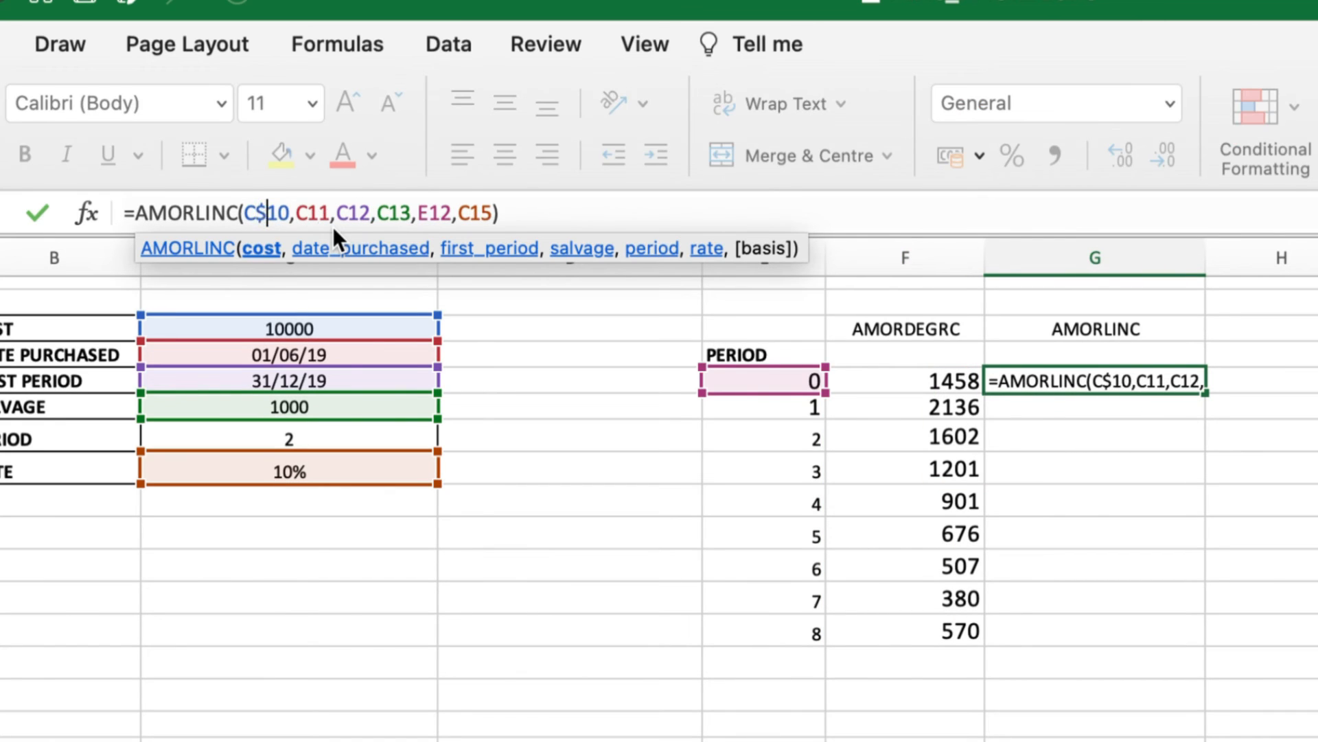
key("Right")
key("Right")
key("Right")
key("Right")
type("$")
key("Right")
key("Right")
key("Right")
key("Right")
type("$")
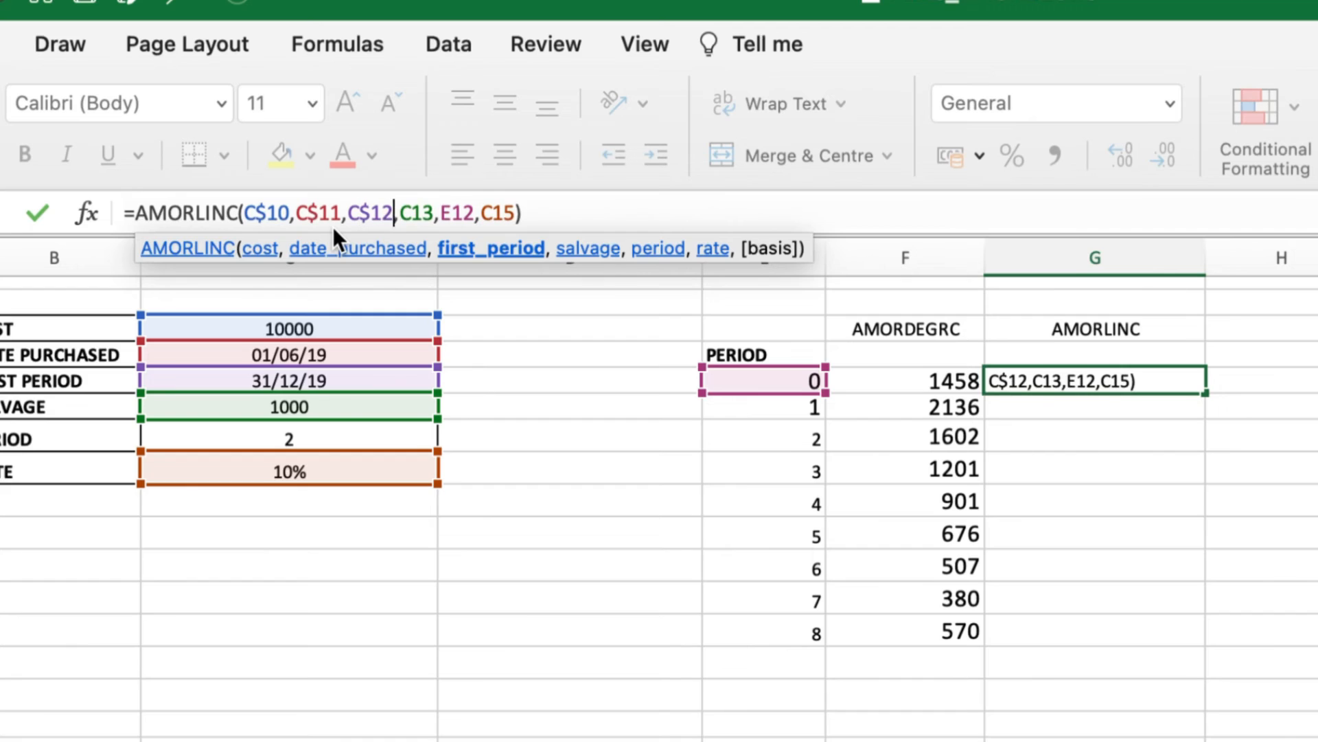
key("Right")
key("Right")
key("Right")
key("Right")
type("$")
key("Right")
key("Right")
key("Right")
key("Right")
type("$")
key("Right")
key("Right")
key("Right")
key("Right")
type("$")
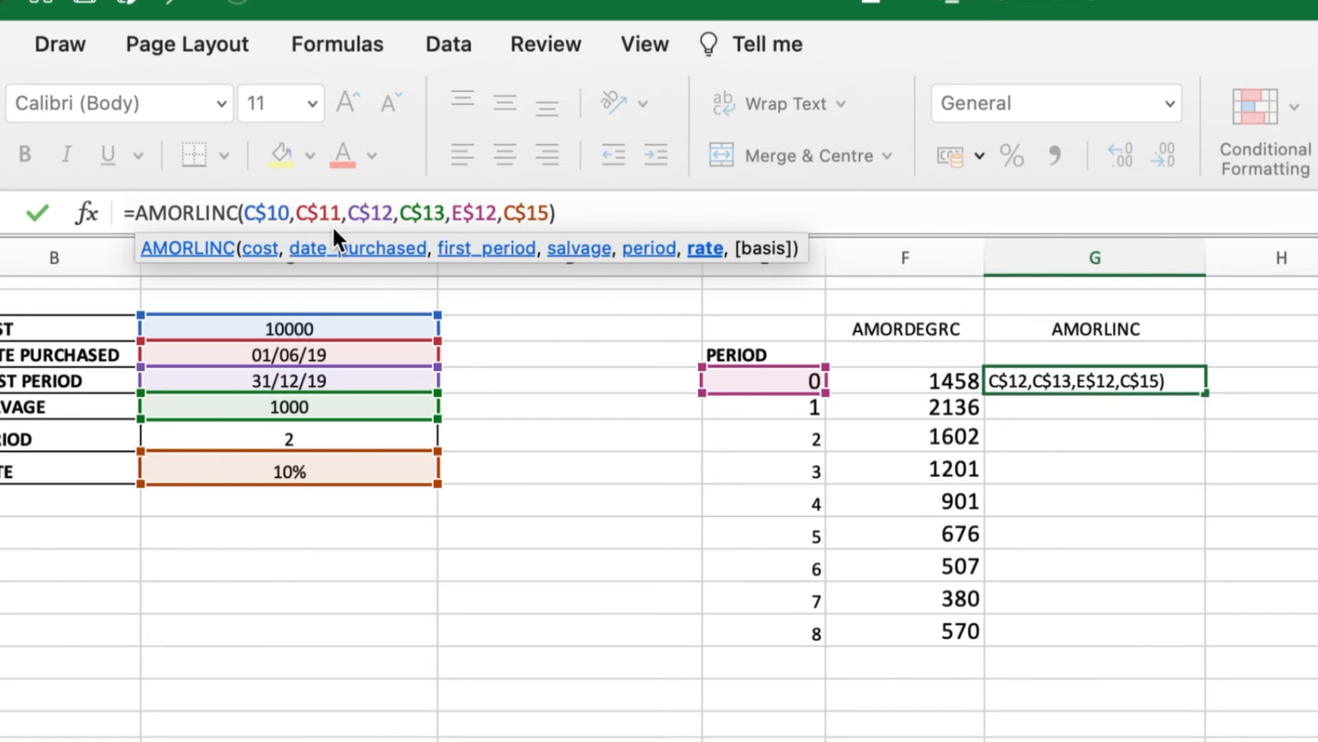
key("Left")
key("Left")
key("Left")
key("Left")
key("Left")
key("BackSpace")
key("Return")
Fill the AMORLINC formula down to G20, giving 1000 for each later period
left_click(1030, 376)
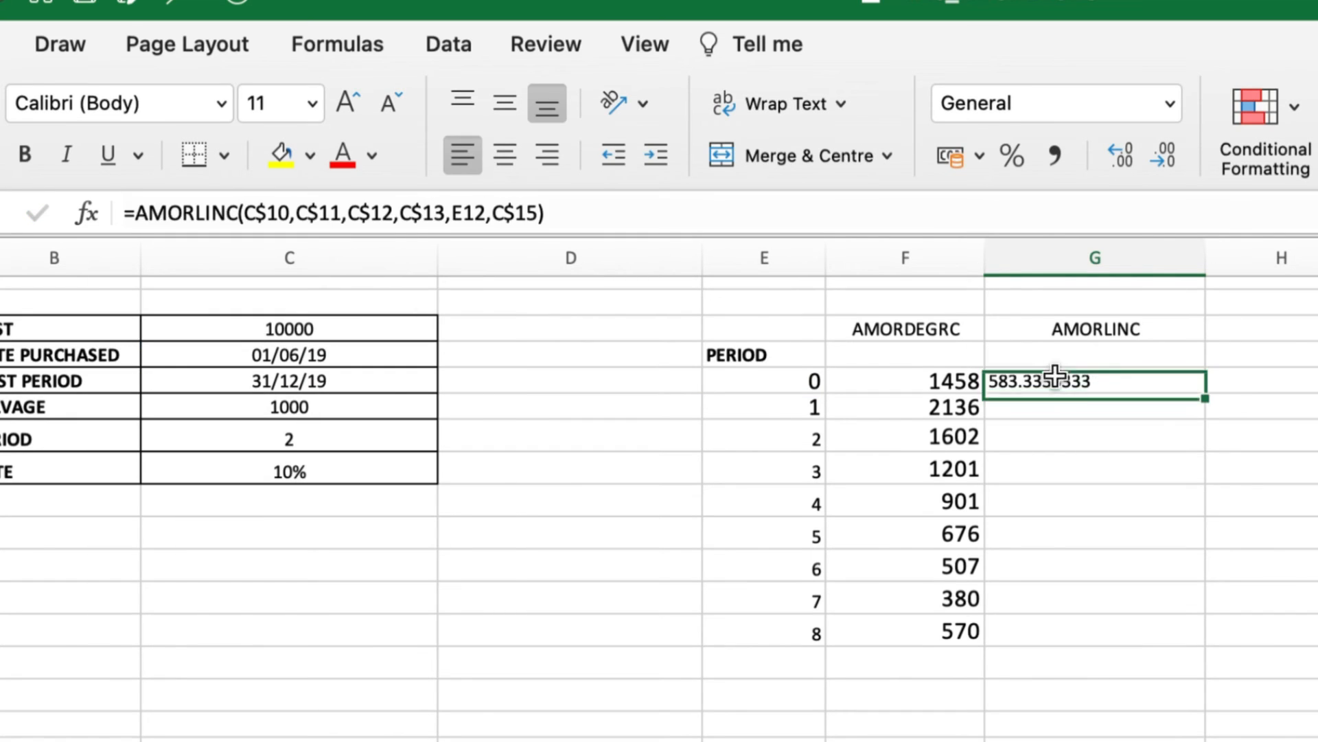
left_click_drag(1207, 393, 1140, 637)
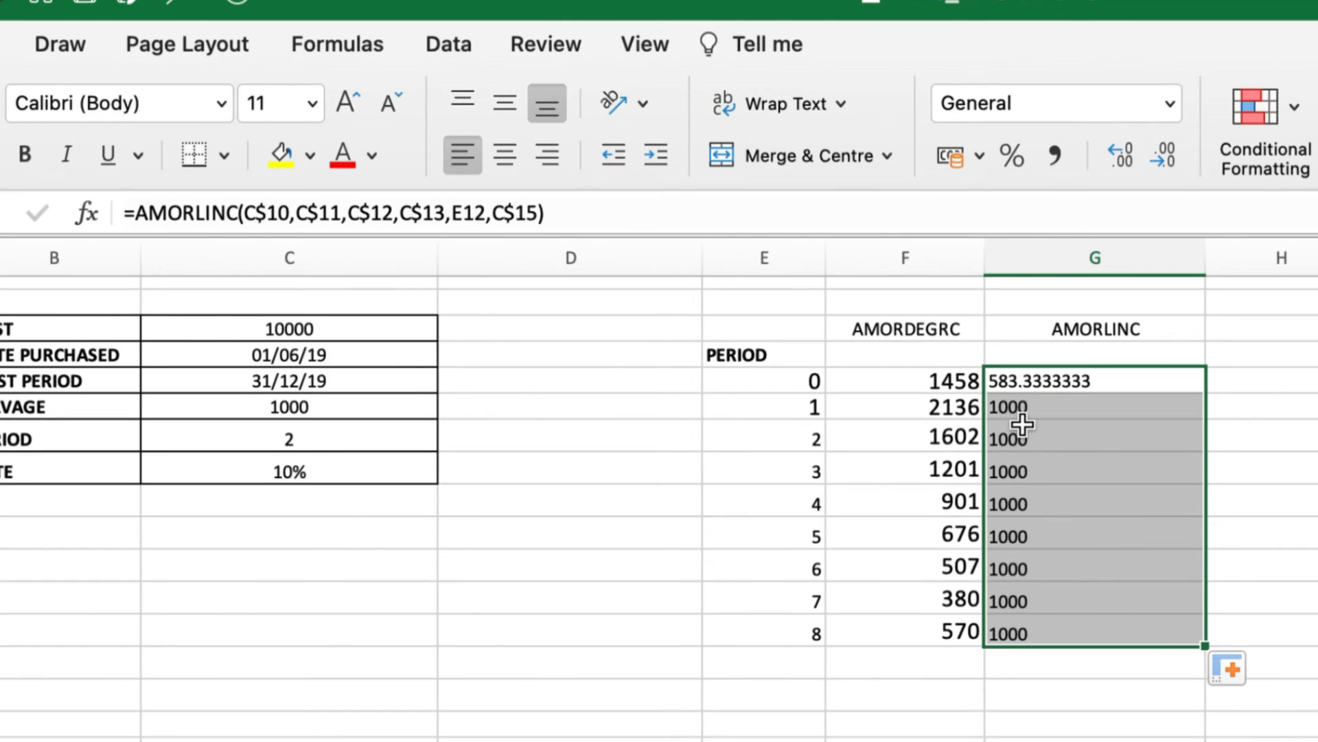
left_click_drag(1050, 409, 1021, 627)
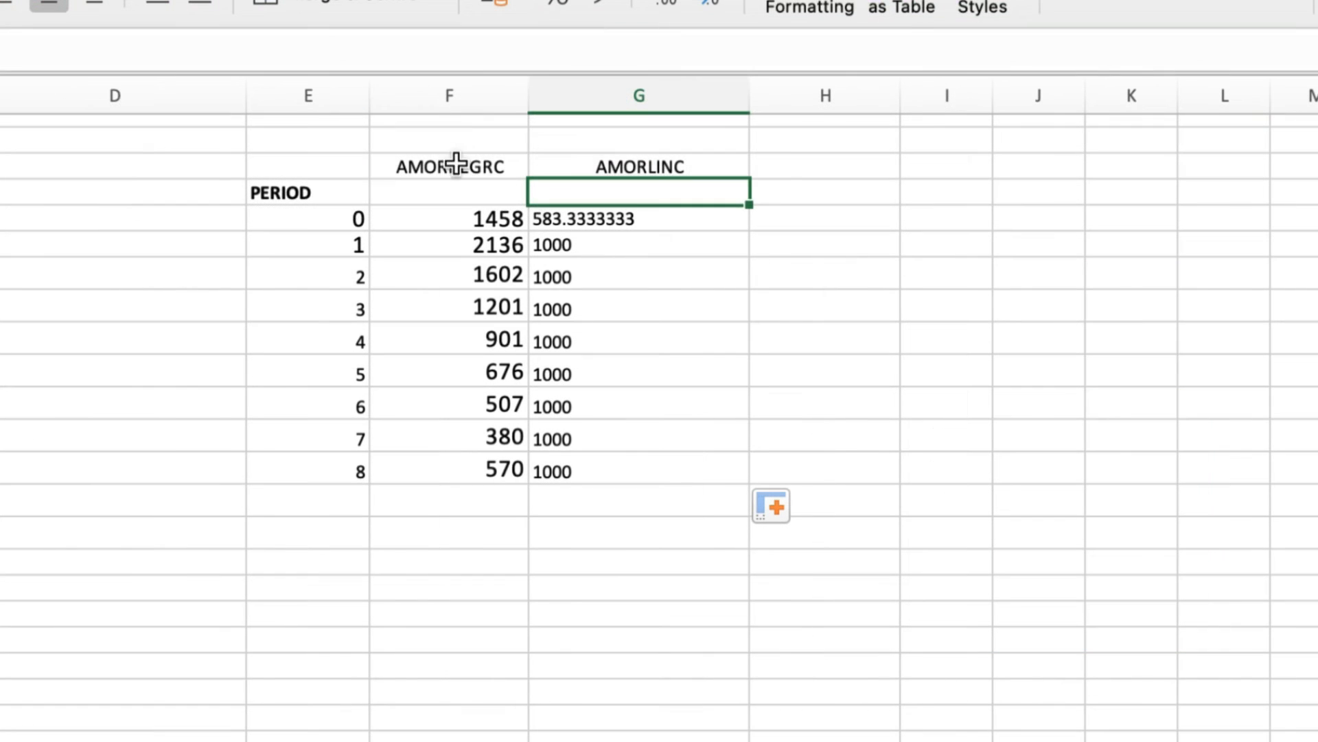
Copy the AMORDEGRC and AMORLINC headings to the next columns and enter H12 =10000-F12, giving 8542
left_click_drag(456, 163, 595, 166)
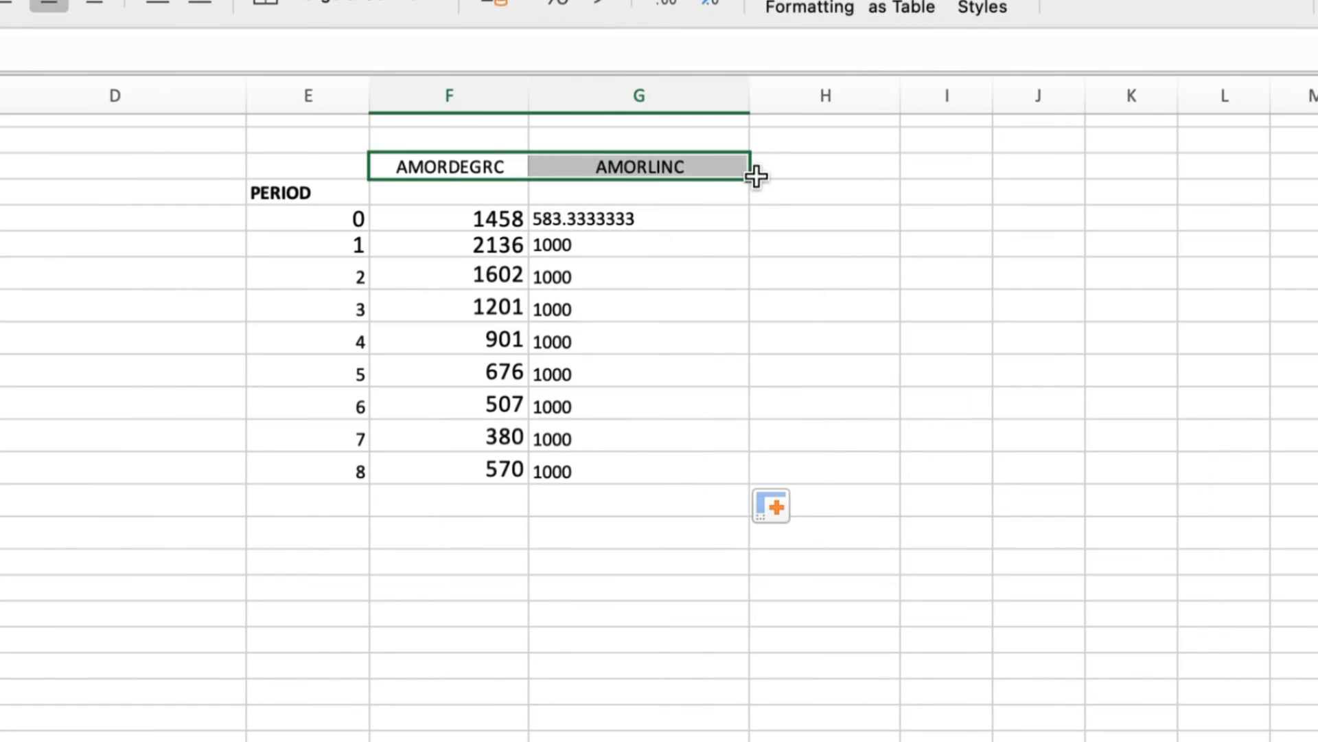
left_click_drag(750, 181, 958, 183)
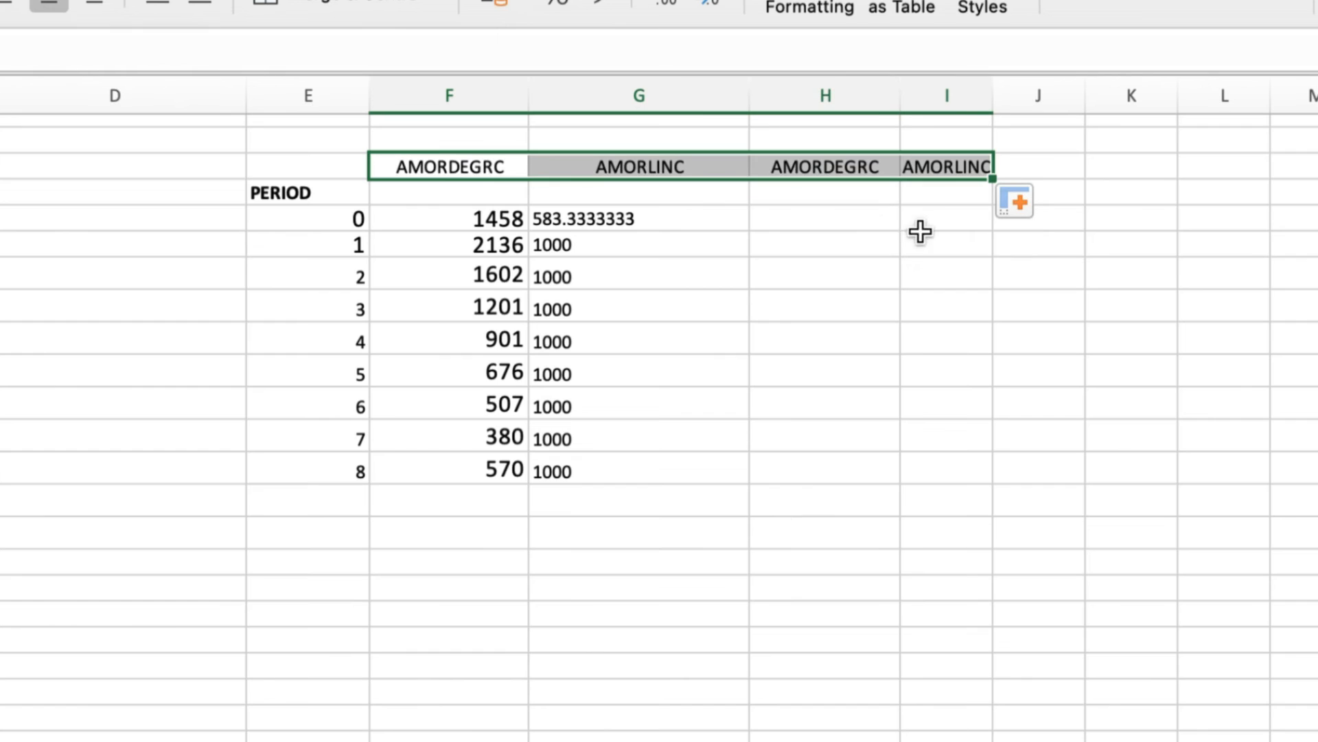
left_click(829, 218)
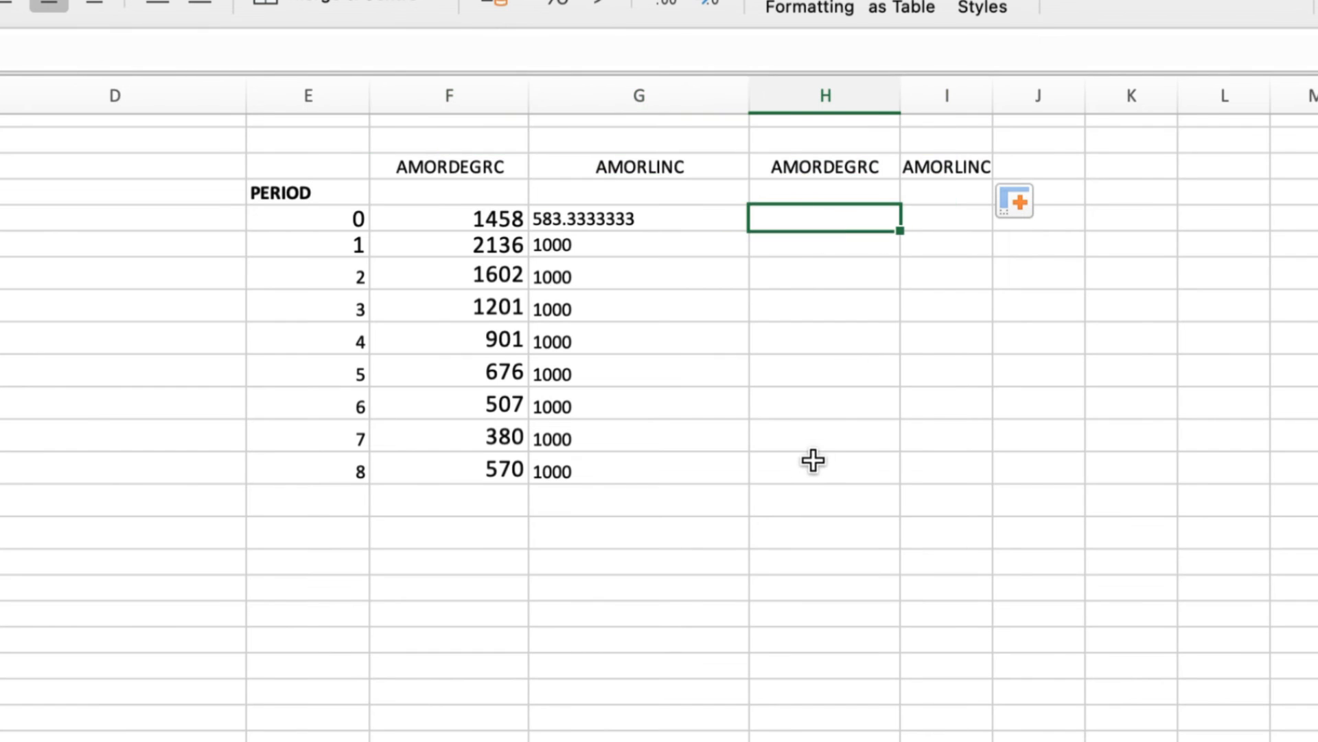
type("=1000")
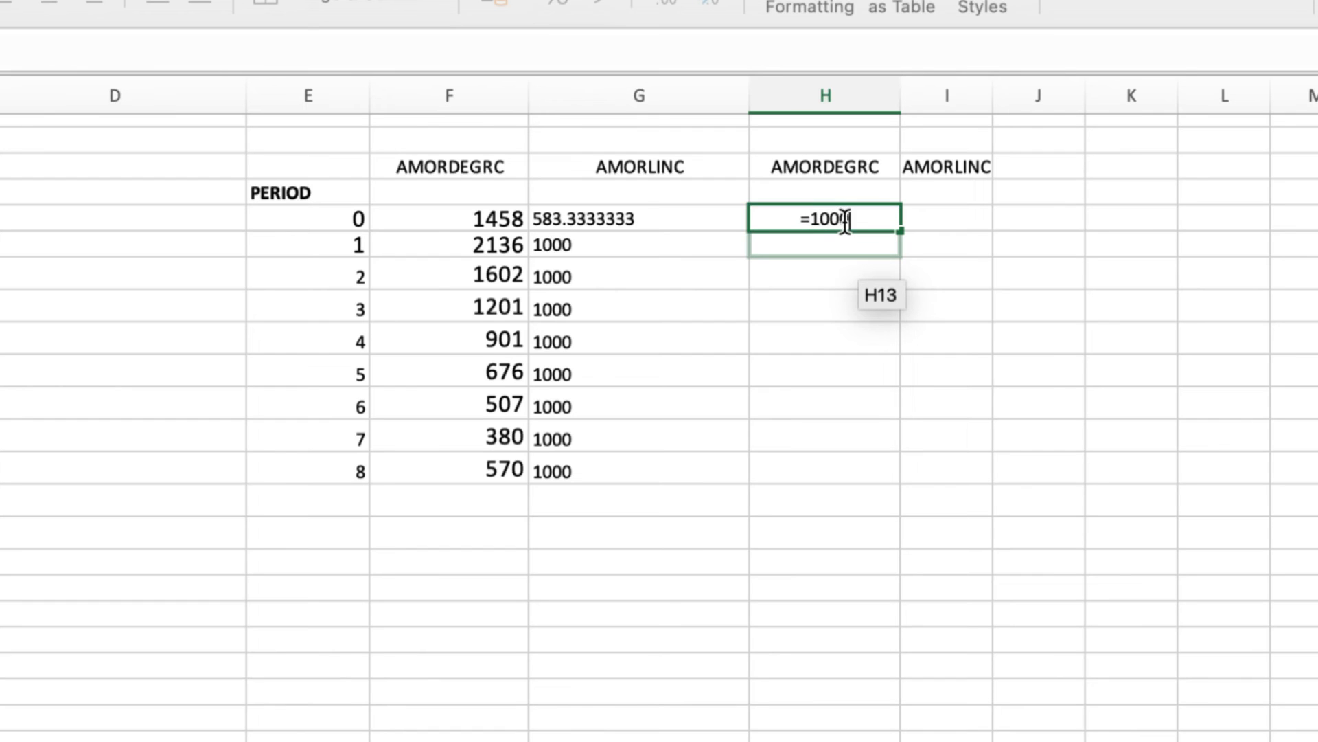
type("-")
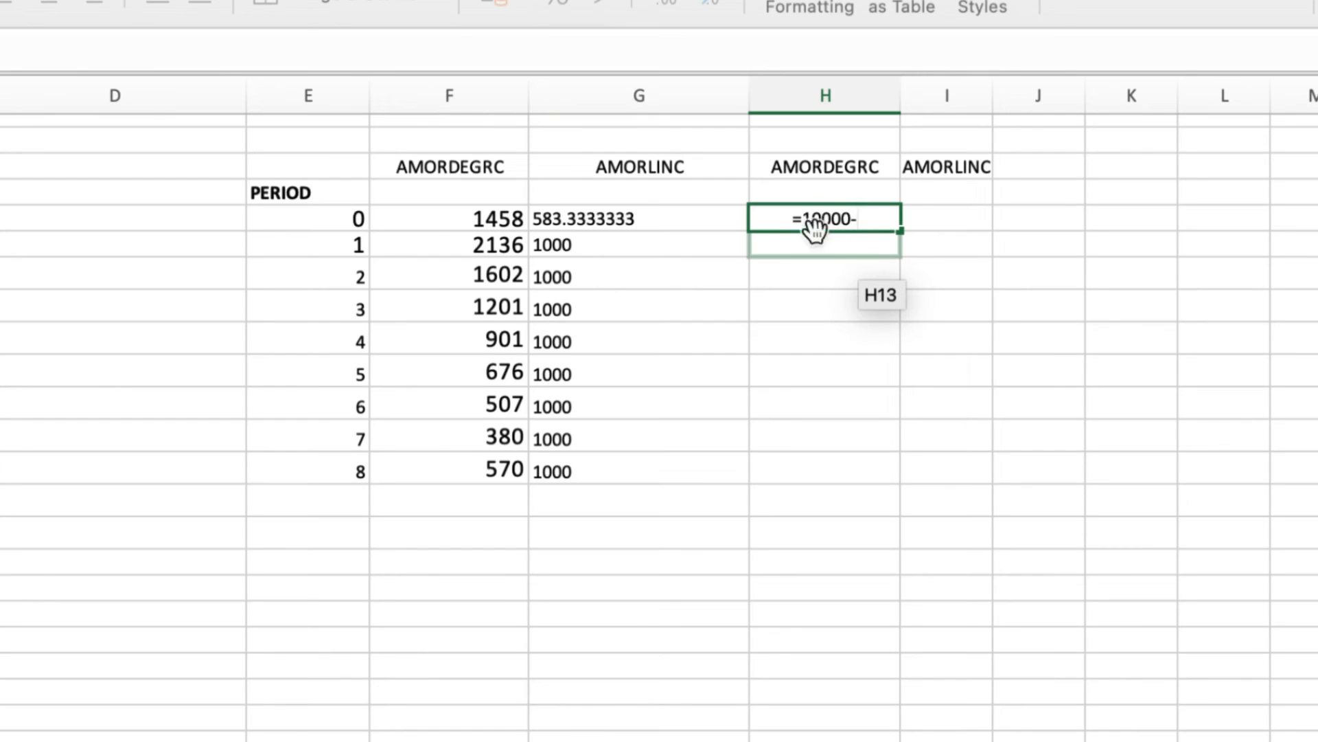
left_click(492, 215)
key("Return")
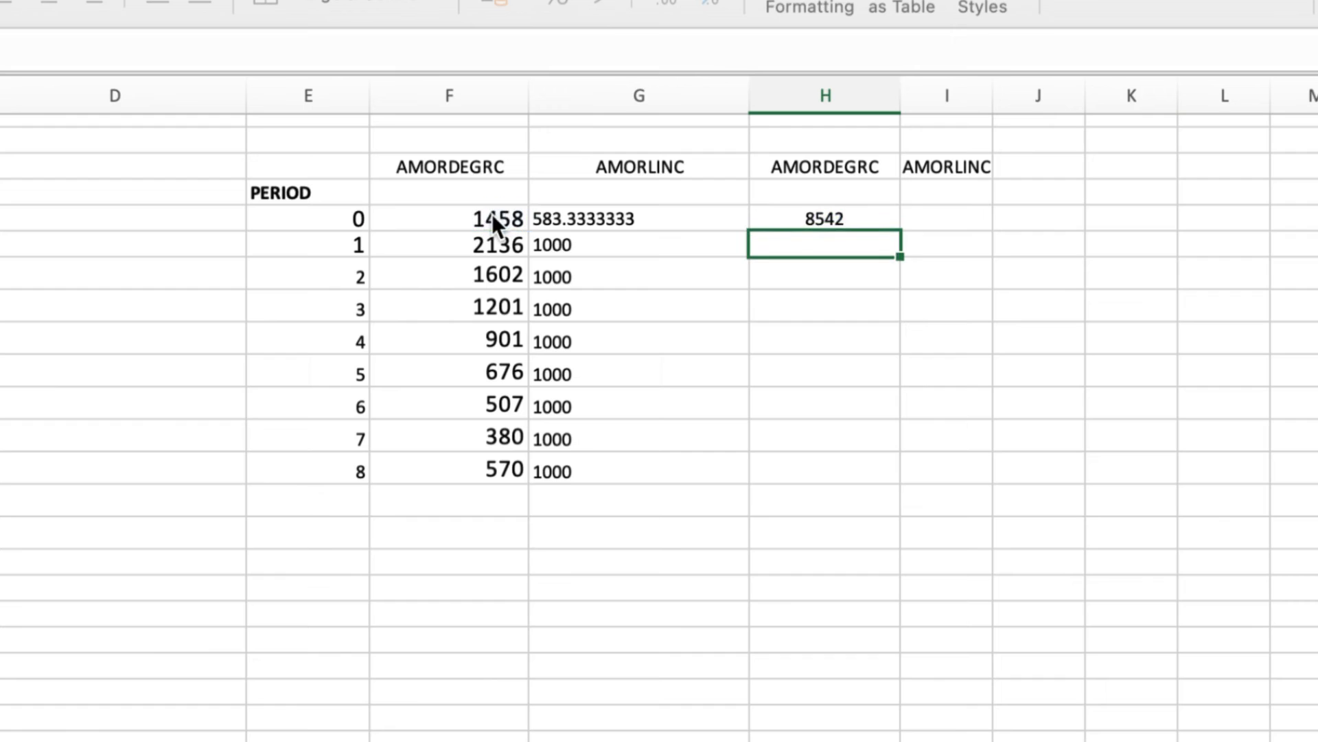
Enter =10000-G12 in I12 for the first AMORLINC remaining value, 9416.667
left_click(941, 216)
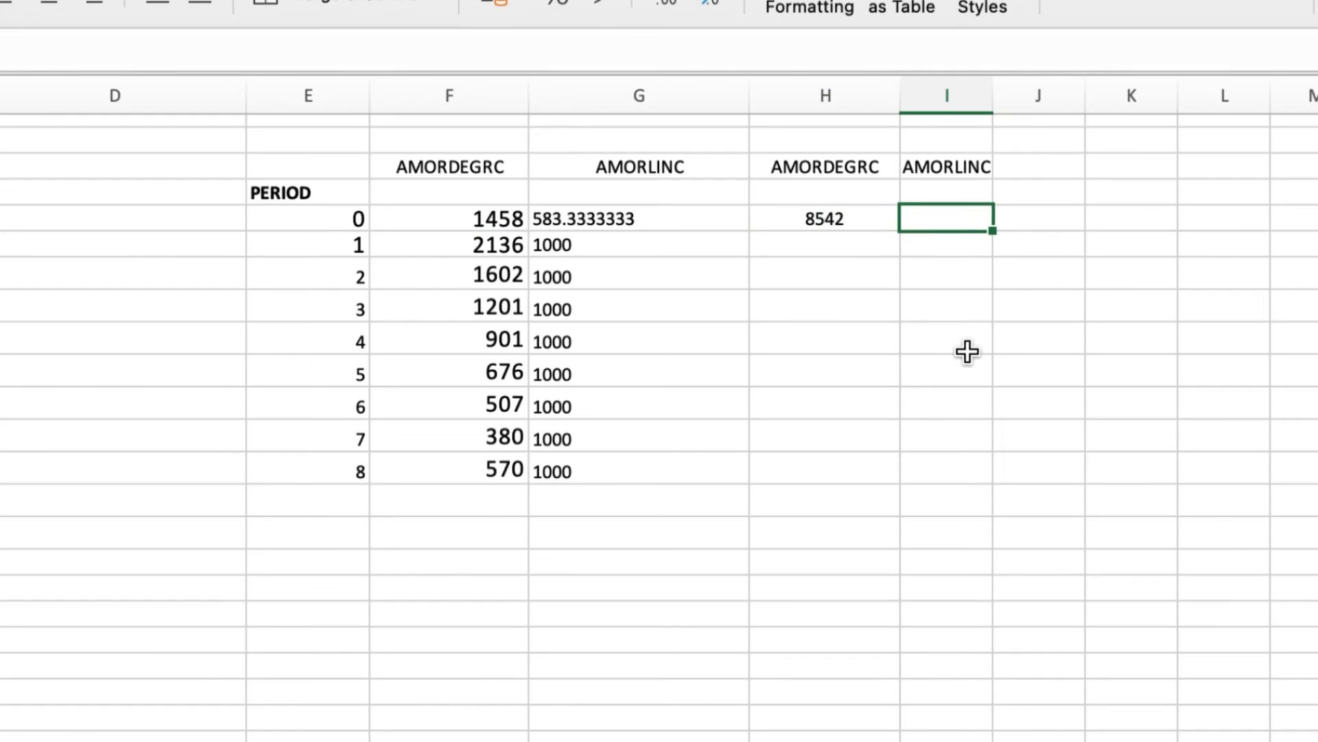
type("=10000-")
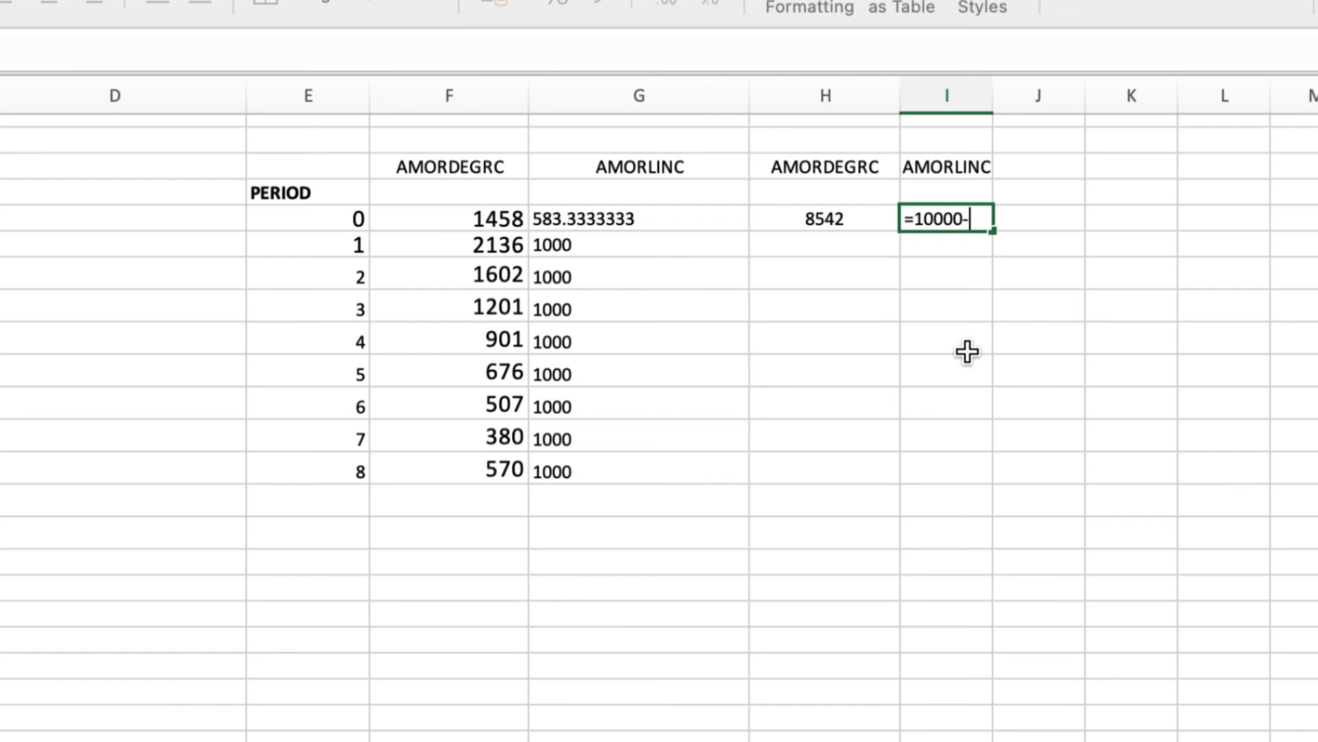
left_click(596, 218)
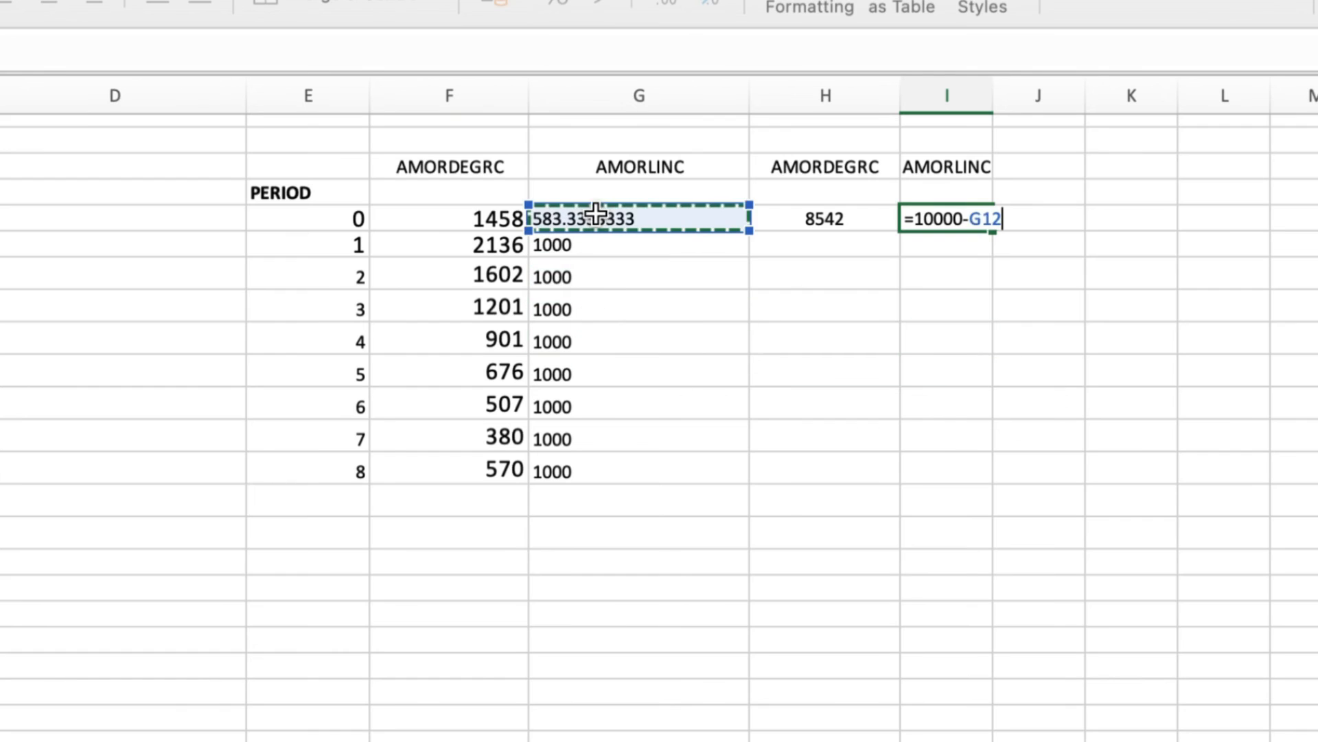
key("Return")
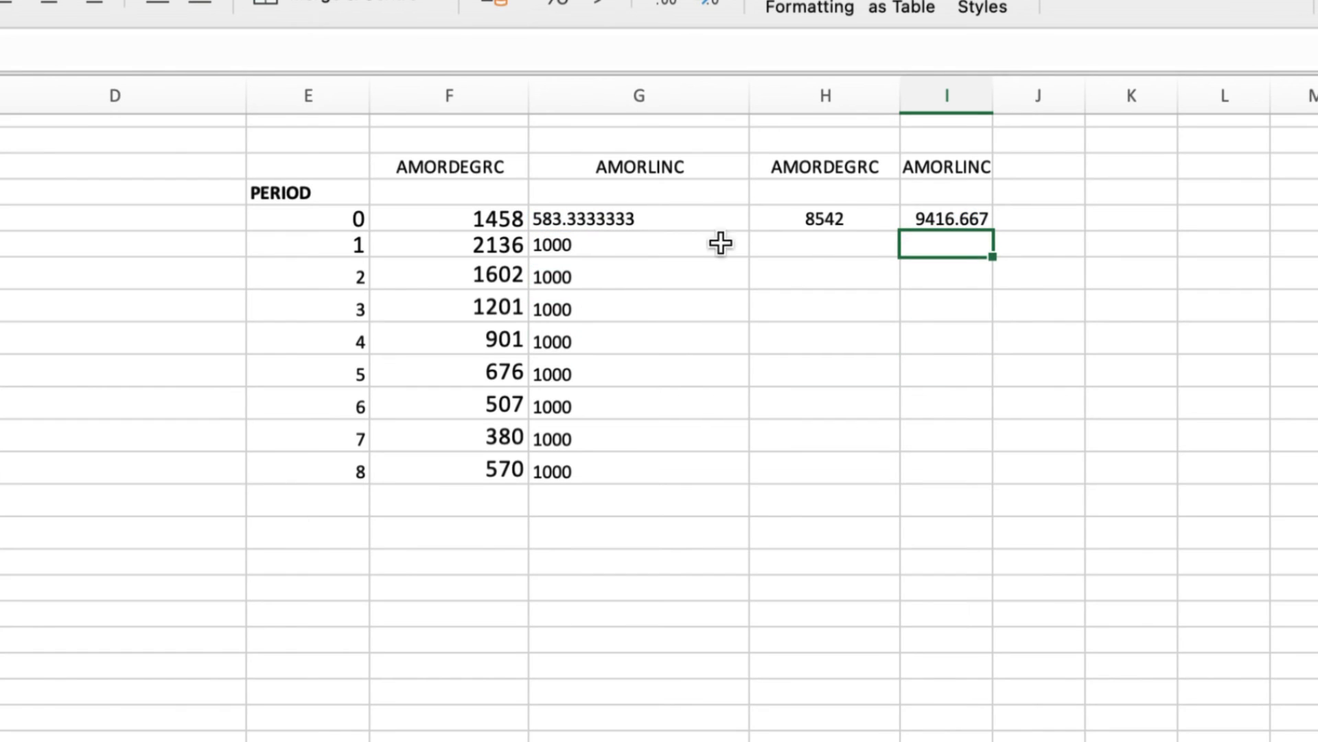
Enter =H12-F13 in H13 (6406) and fill it down to H20, ending at 569
left_click(796, 245)
type("=")
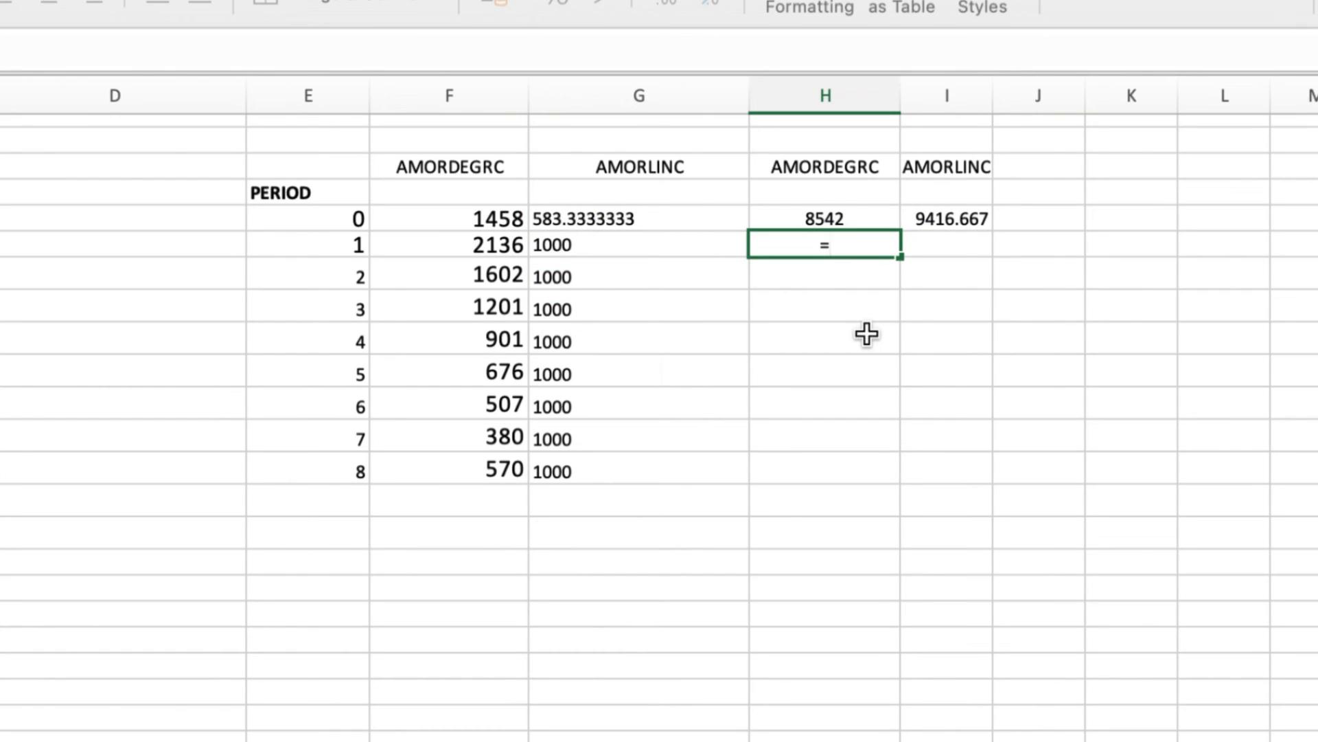
left_click(845, 217)
type("-")
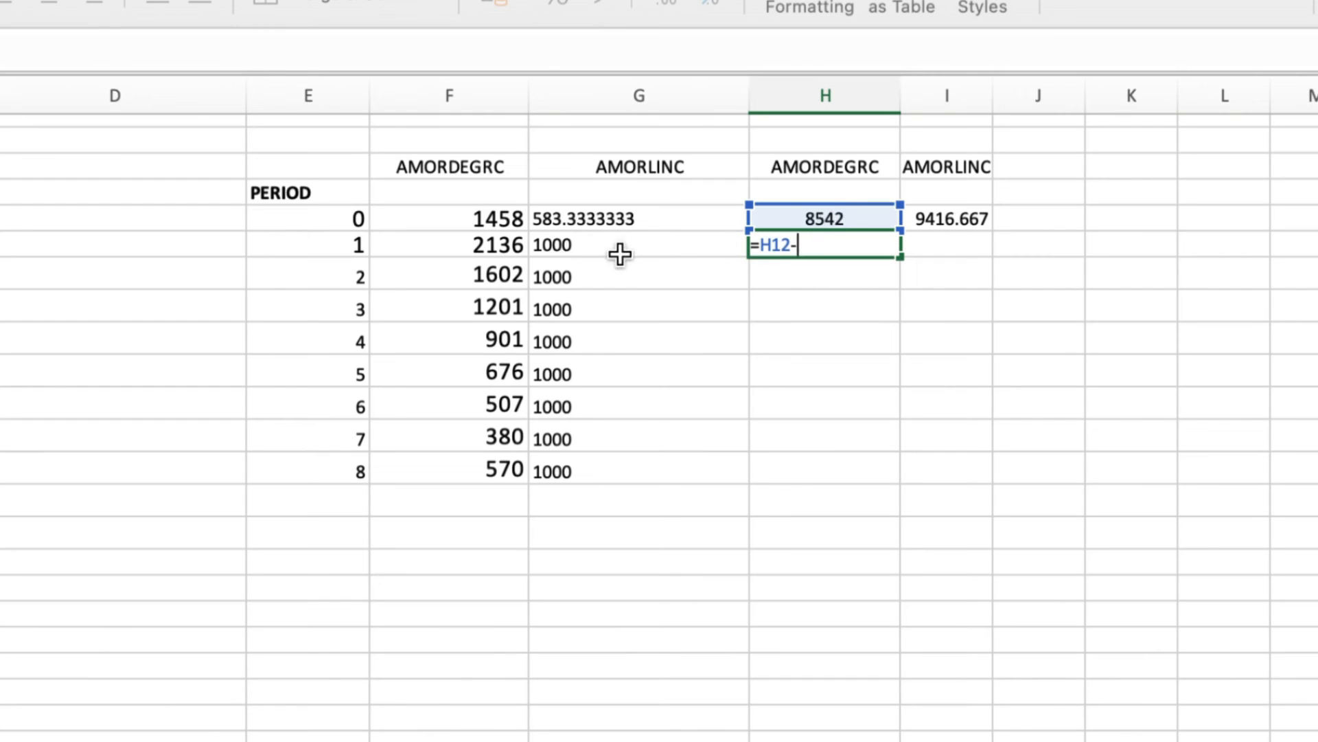
left_click(502, 244)
key("Return")
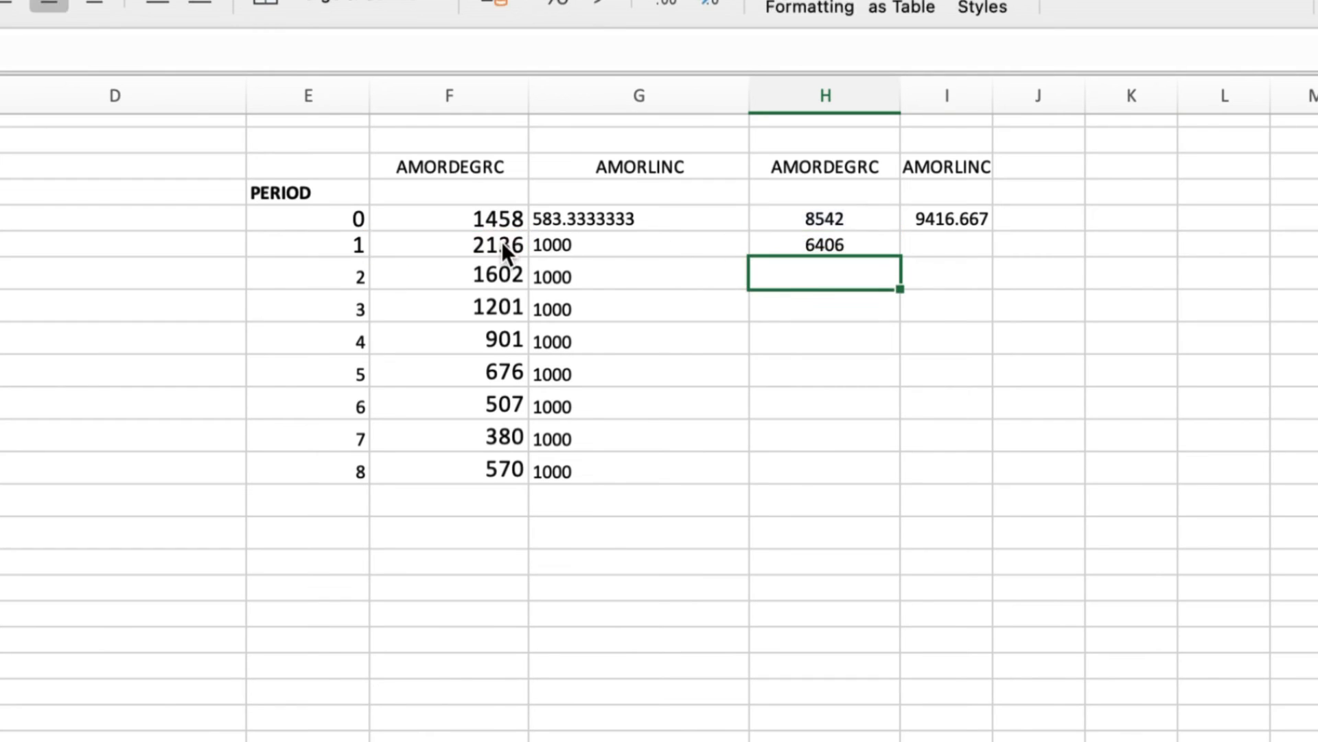
left_click(848, 248)
left_click_drag(901, 259, 868, 469)
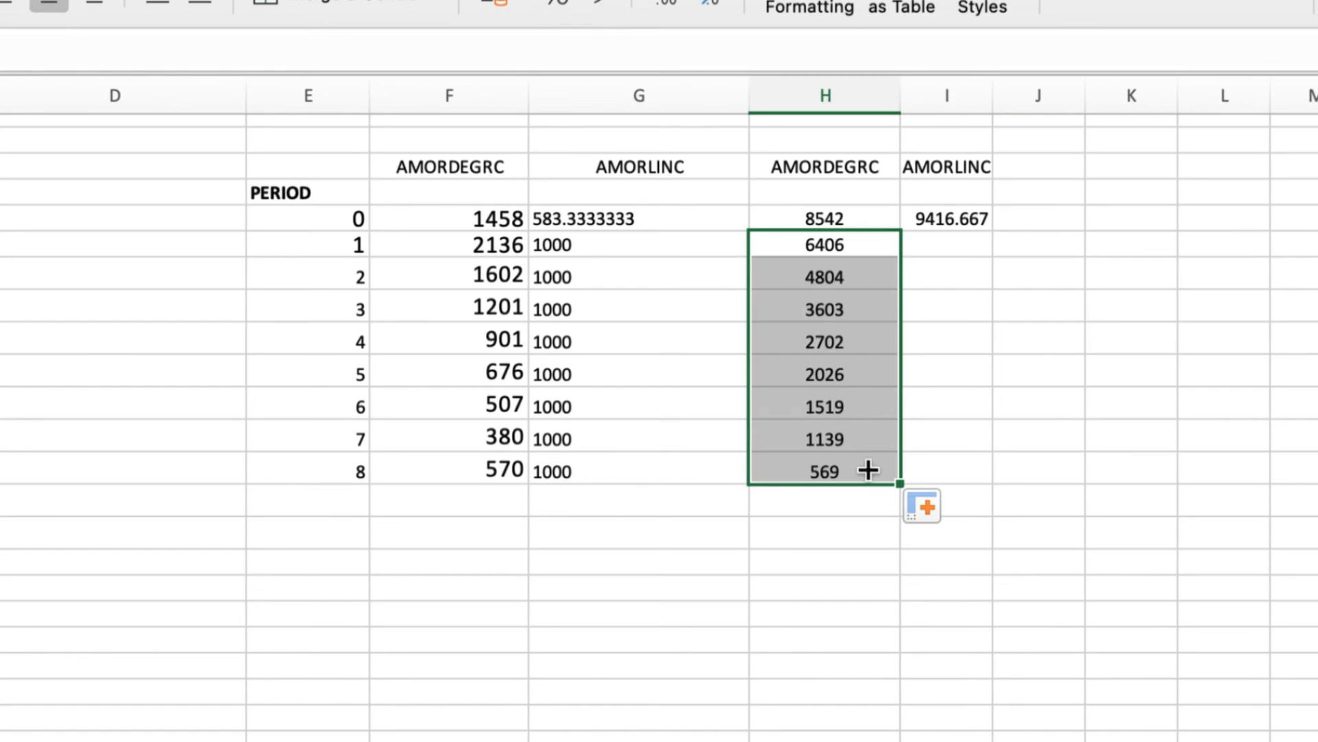
left_click(838, 271)
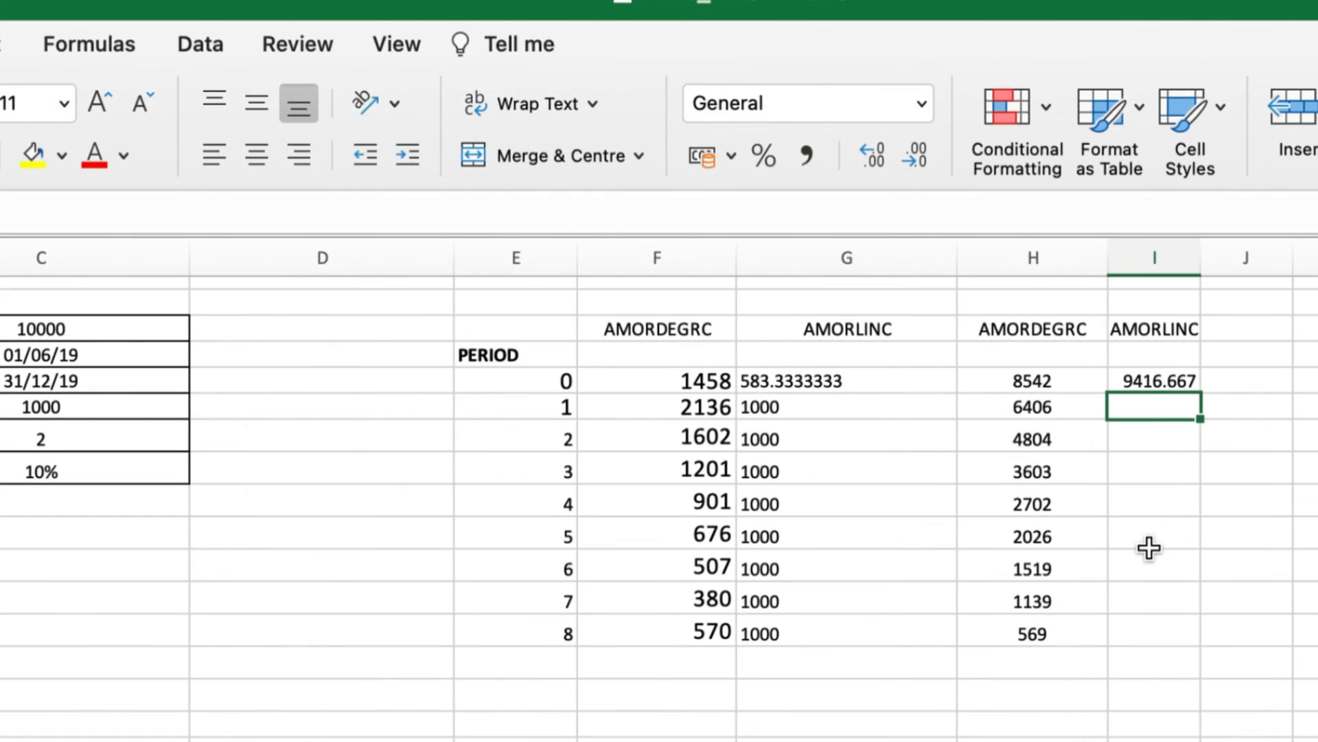
Enter =I12-G13 in I13 (8416.667) and fill it down to I20, ending at 1416.667
type("=")
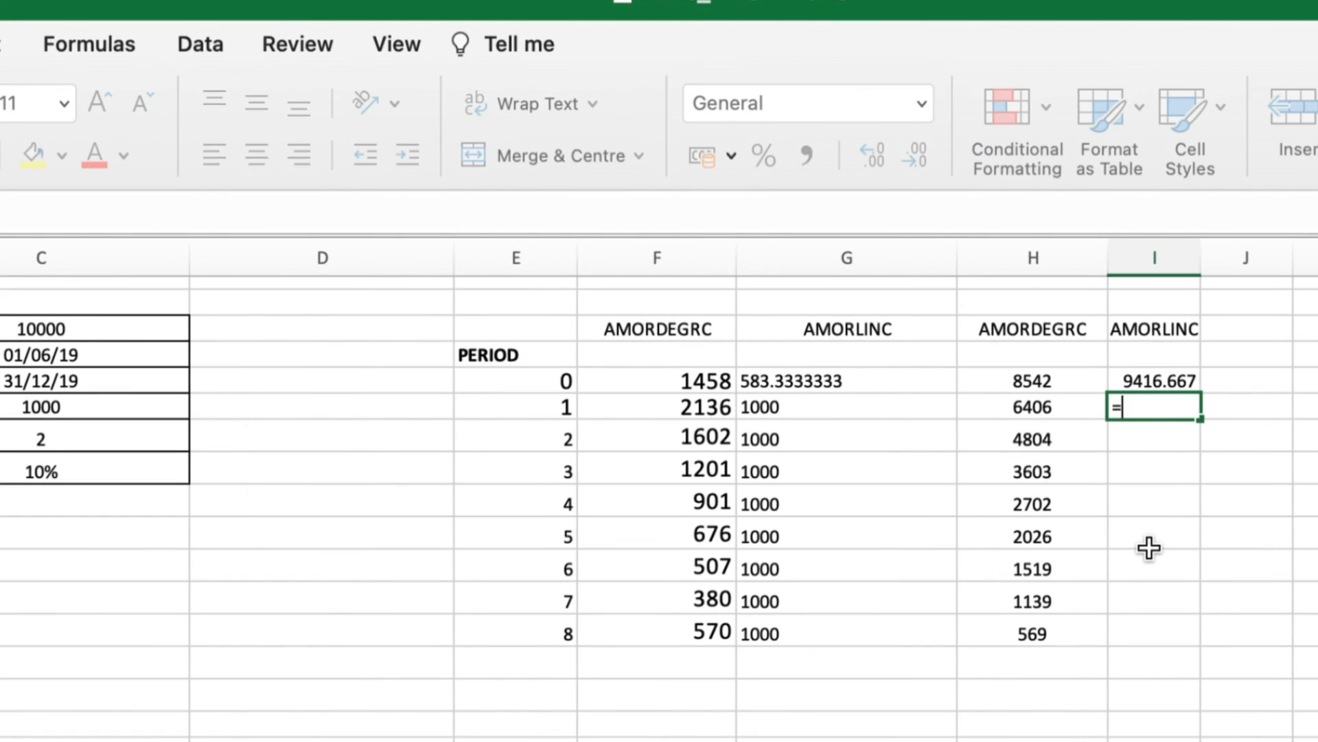
left_click(1167, 385)
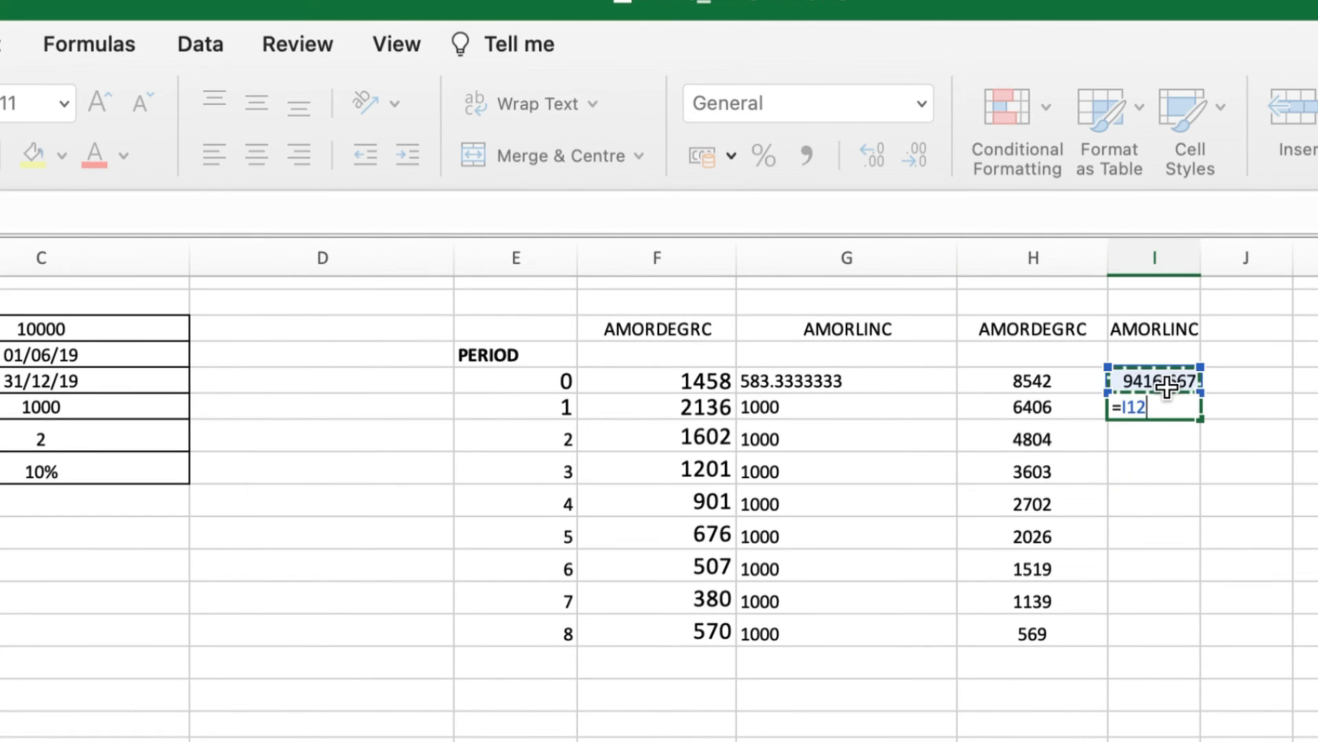
type("-")
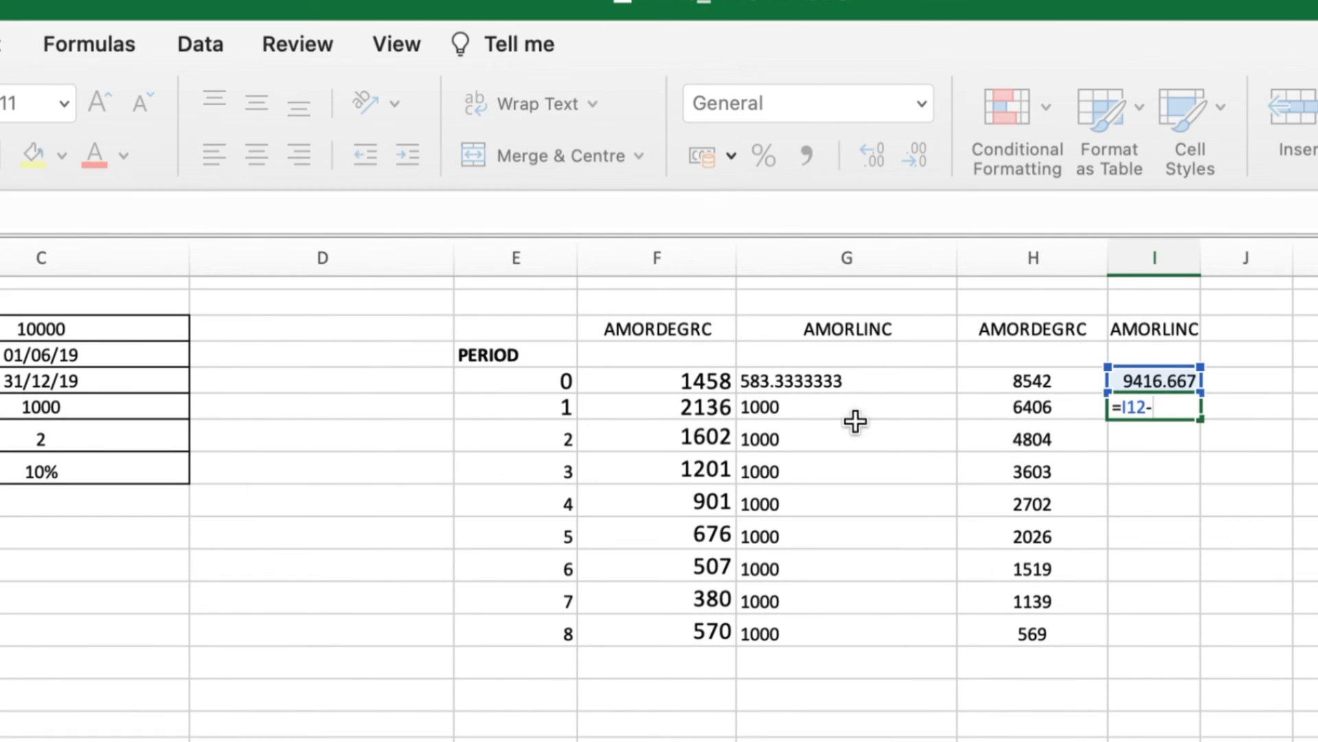
left_click(707, 405)
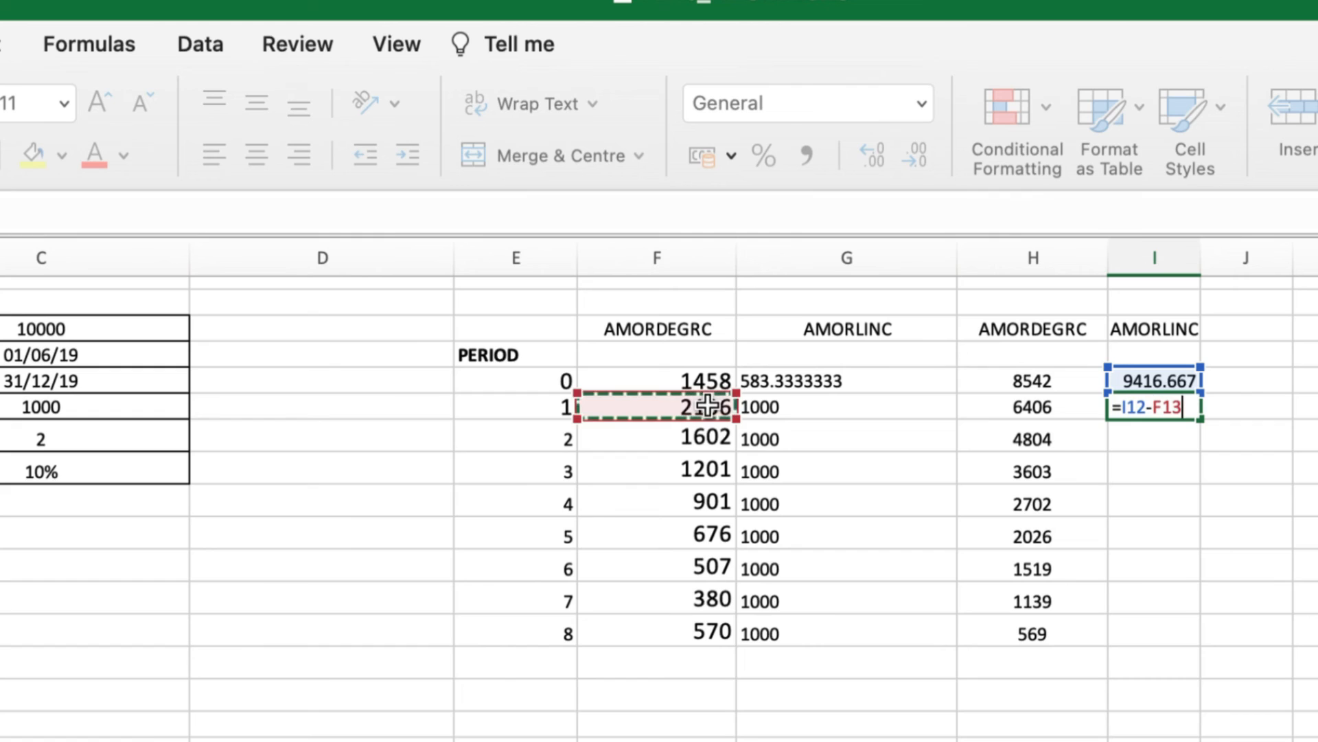
left_click(868, 407)
key("Return")
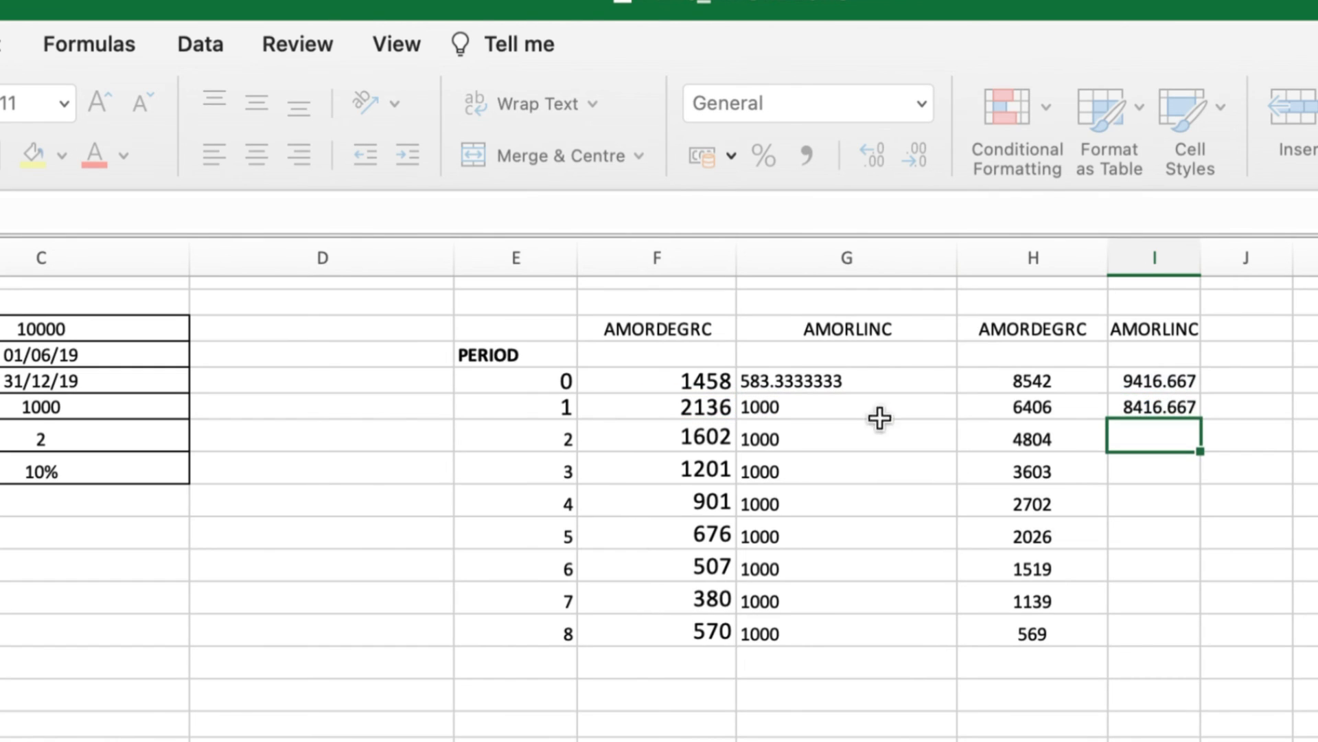
left_click(1168, 406)
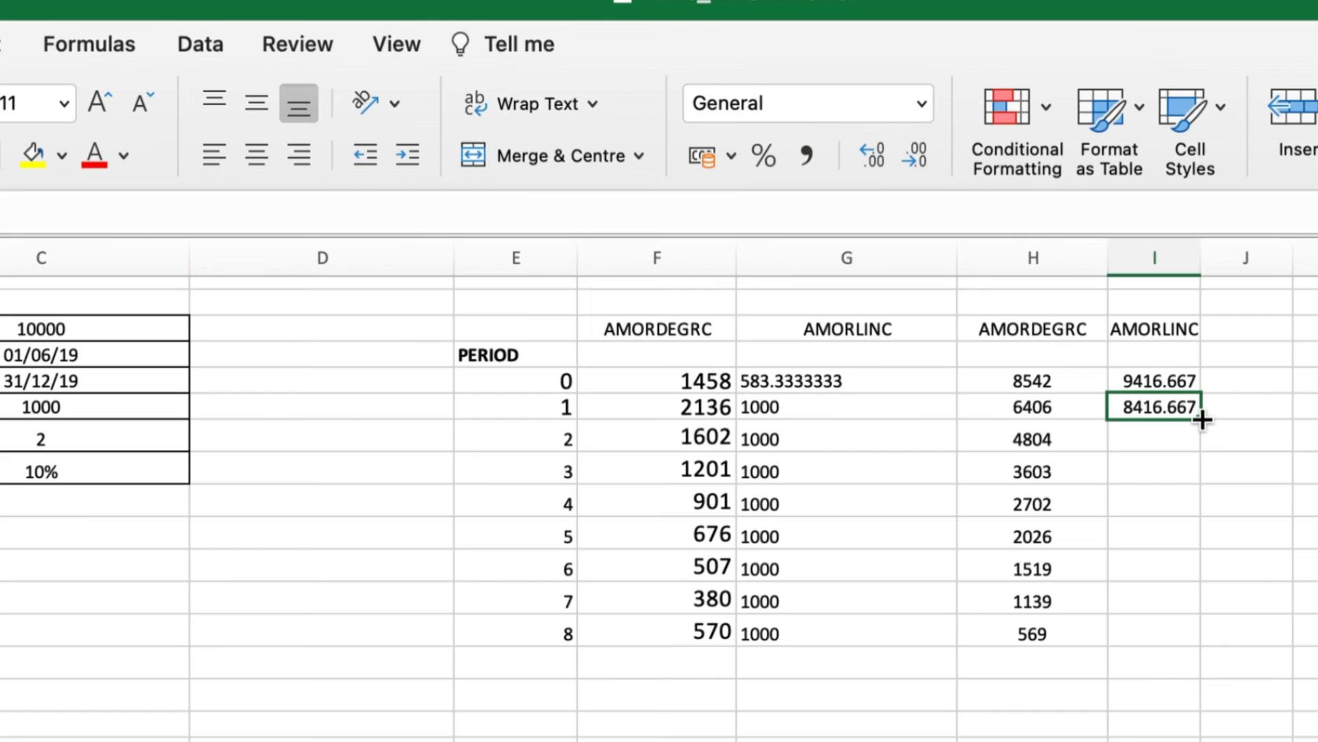
left_click_drag(1201, 419, 1163, 647)
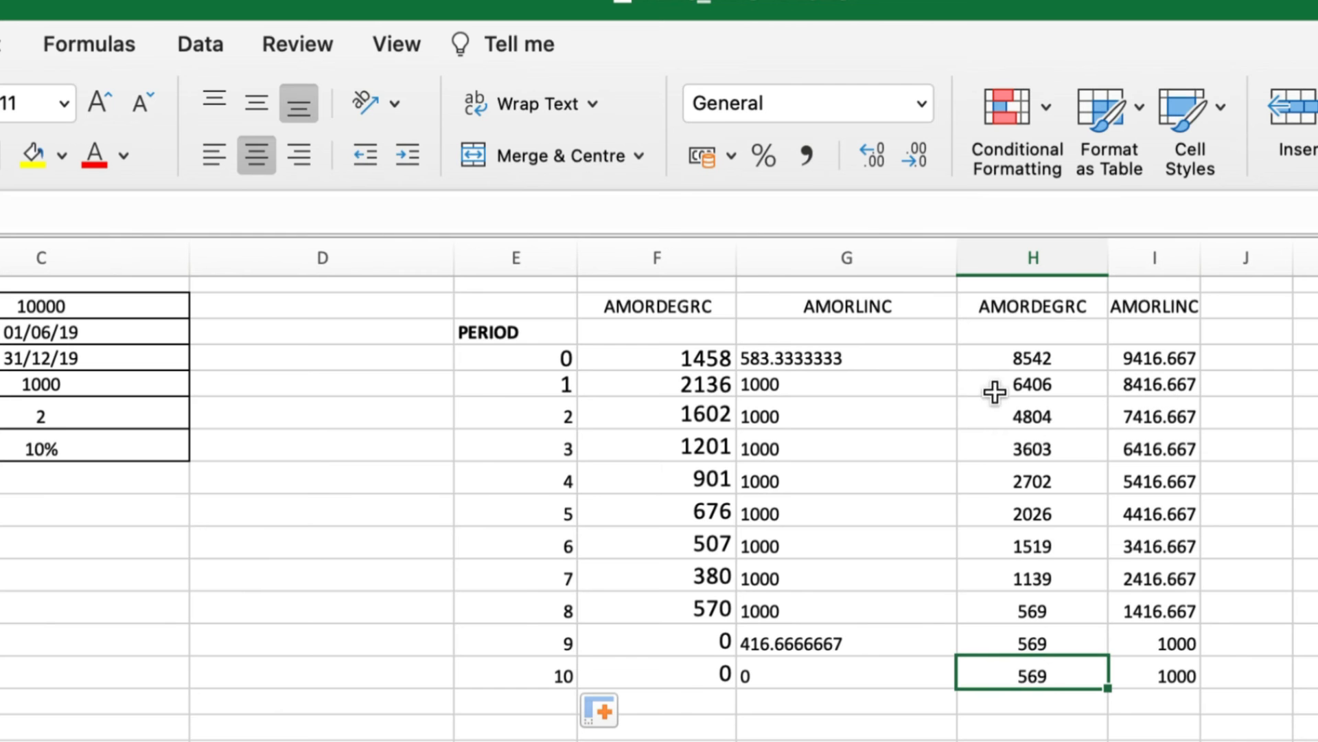
Highlight the AMORDEGRC and AMORLINC depreciation figures for periods 1–8 to compare them
left_click_drag(771, 382, 774, 625)
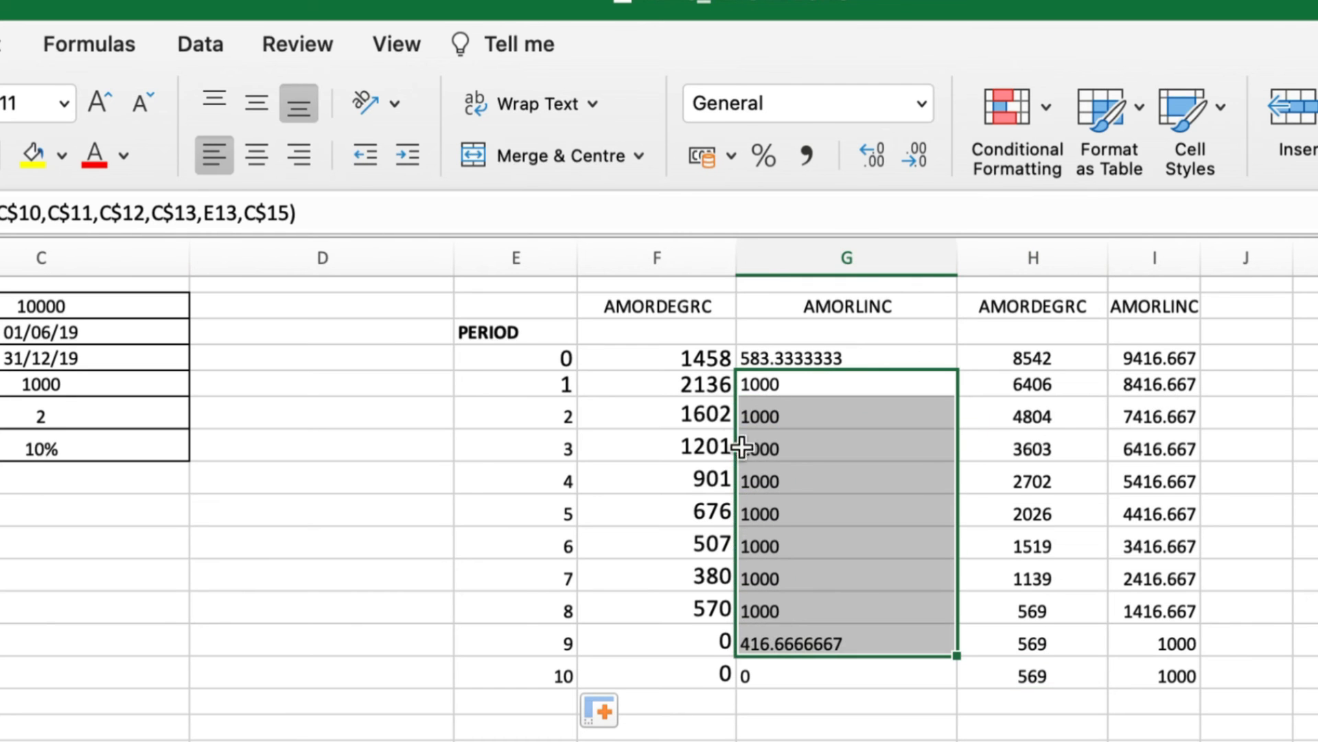
left_click_drag(695, 384, 710, 596)
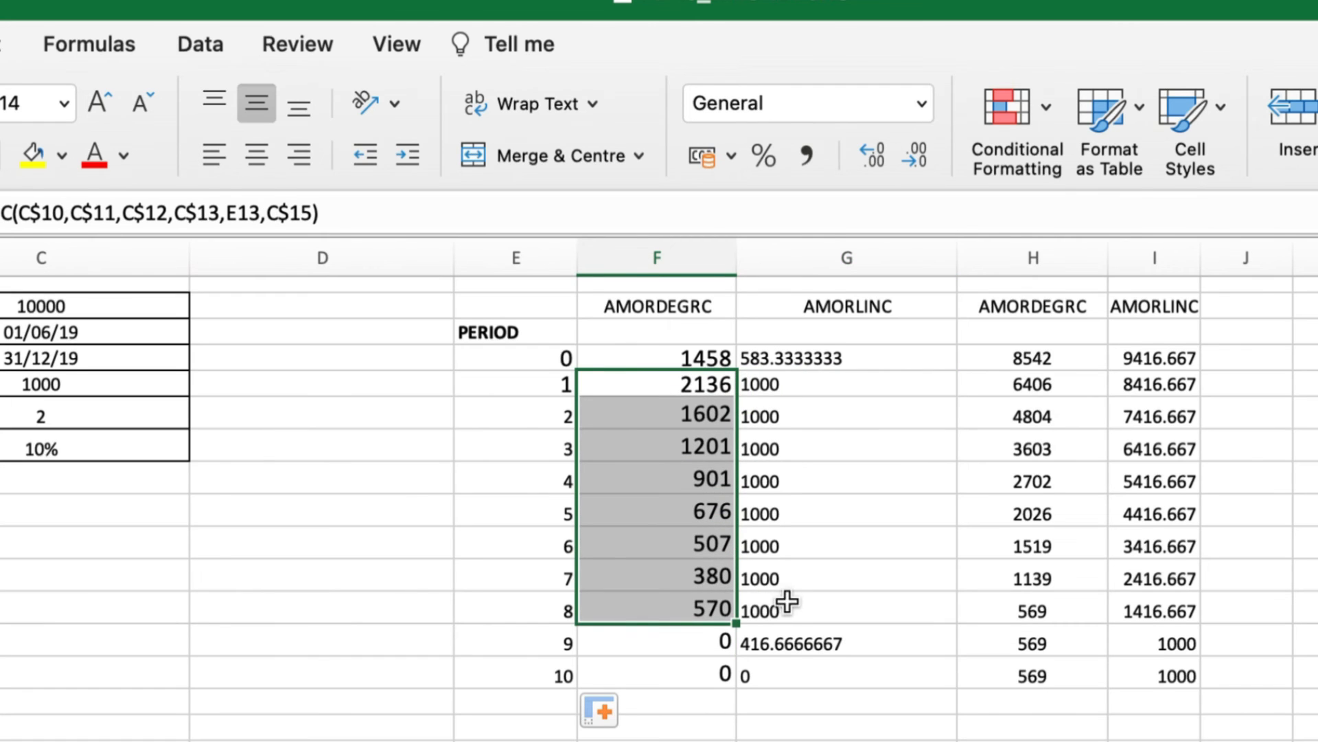
left_click_drag(789, 603, 823, 397)
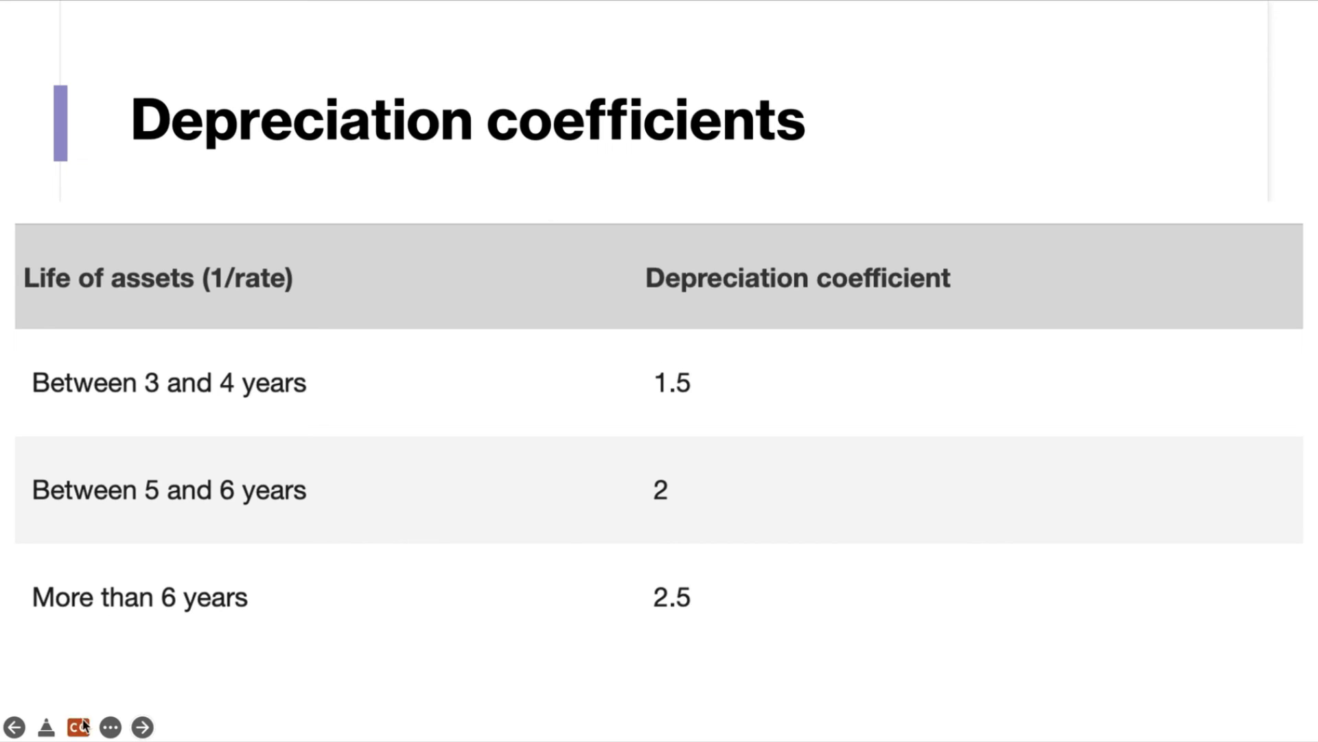
Circle the coefficients 2 and 2.5 in red with the slideshow pen, then advance to the AMORDEGRC syntax slide
left_click(109, 727)
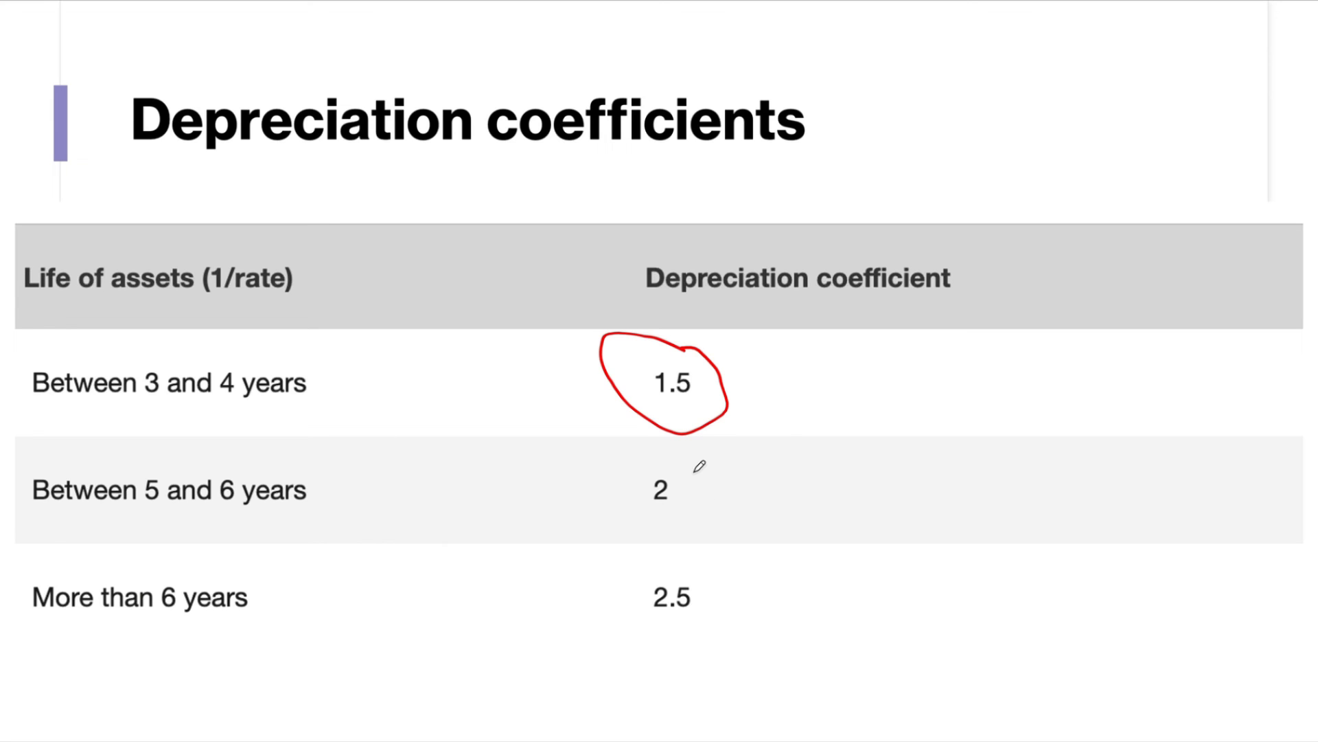
mouse_move(694, 472)
left_mouse_down()
mouse_move(654, 467)
mouse_move(677, 506)
mouse_move(700, 465)
left_mouse_up()
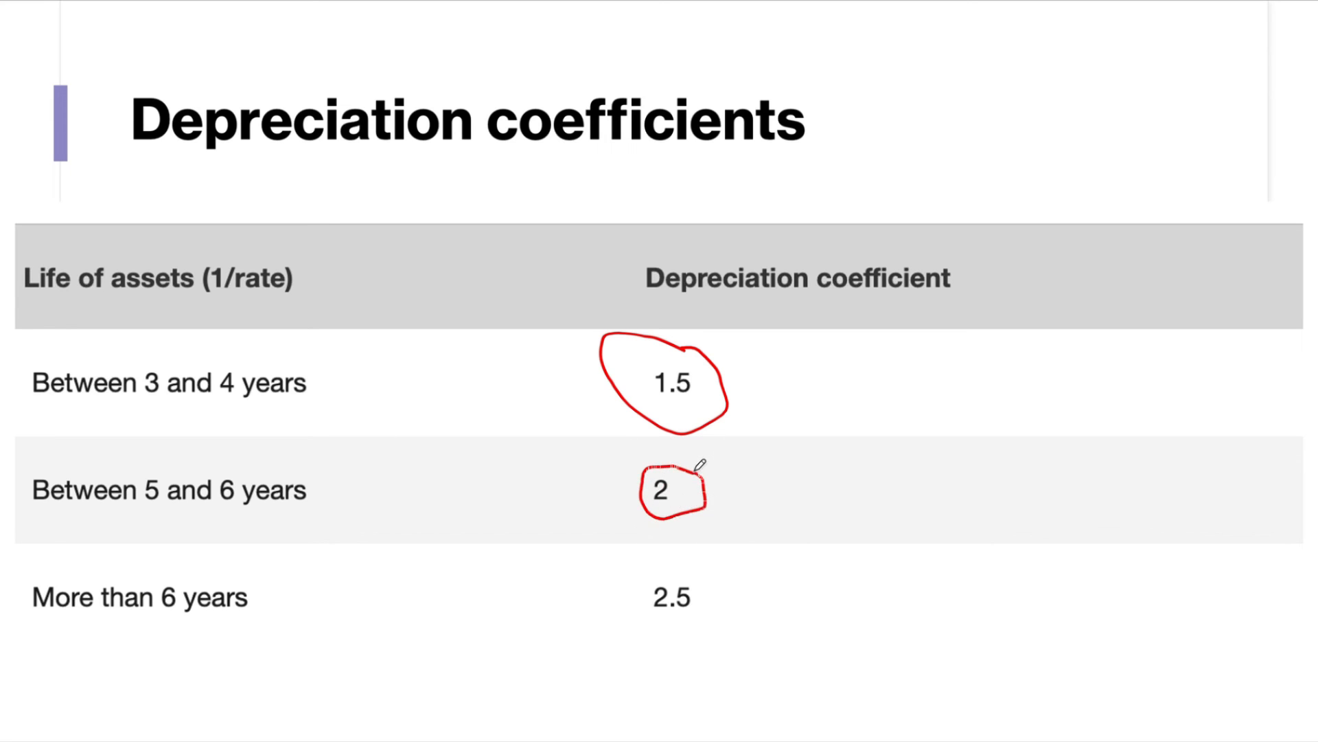
mouse_move(688, 563)
left_mouse_down()
mouse_move(609, 574)
mouse_move(709, 609)
mouse_move(685, 563)
left_mouse_up()
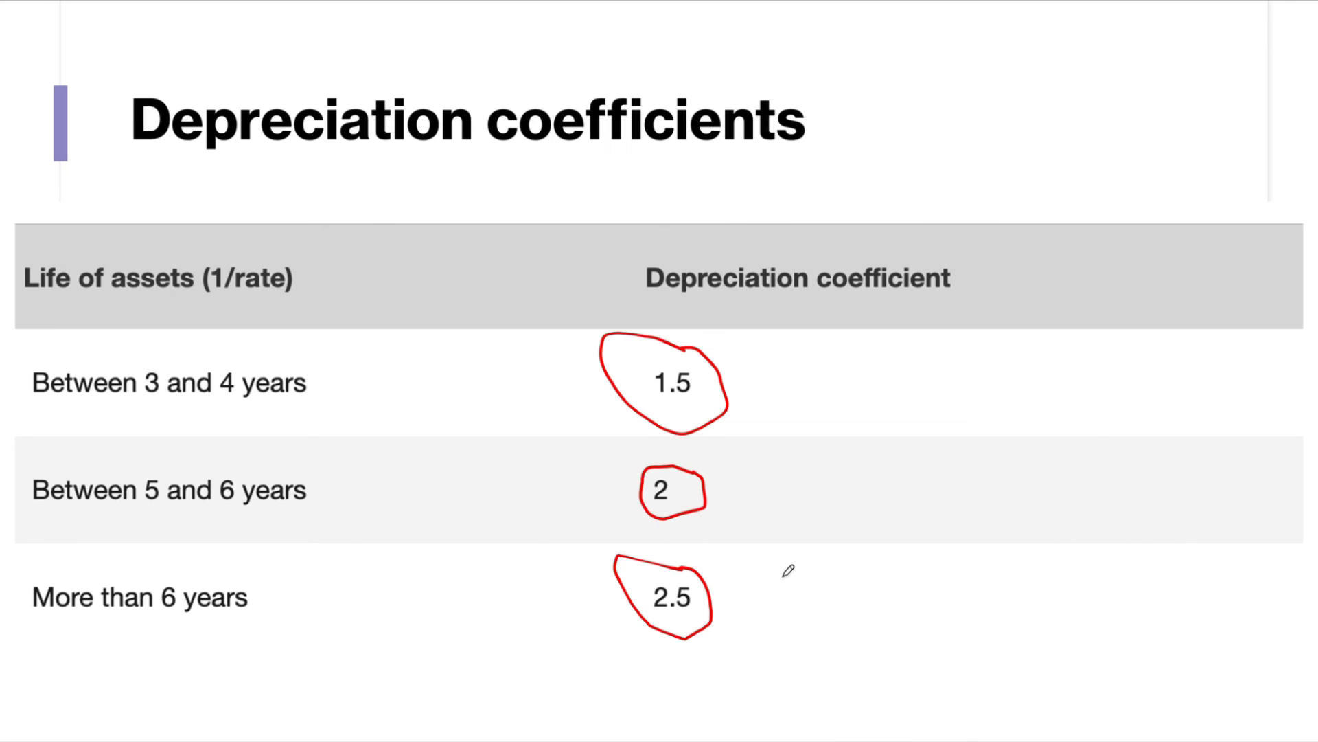
key("Right")
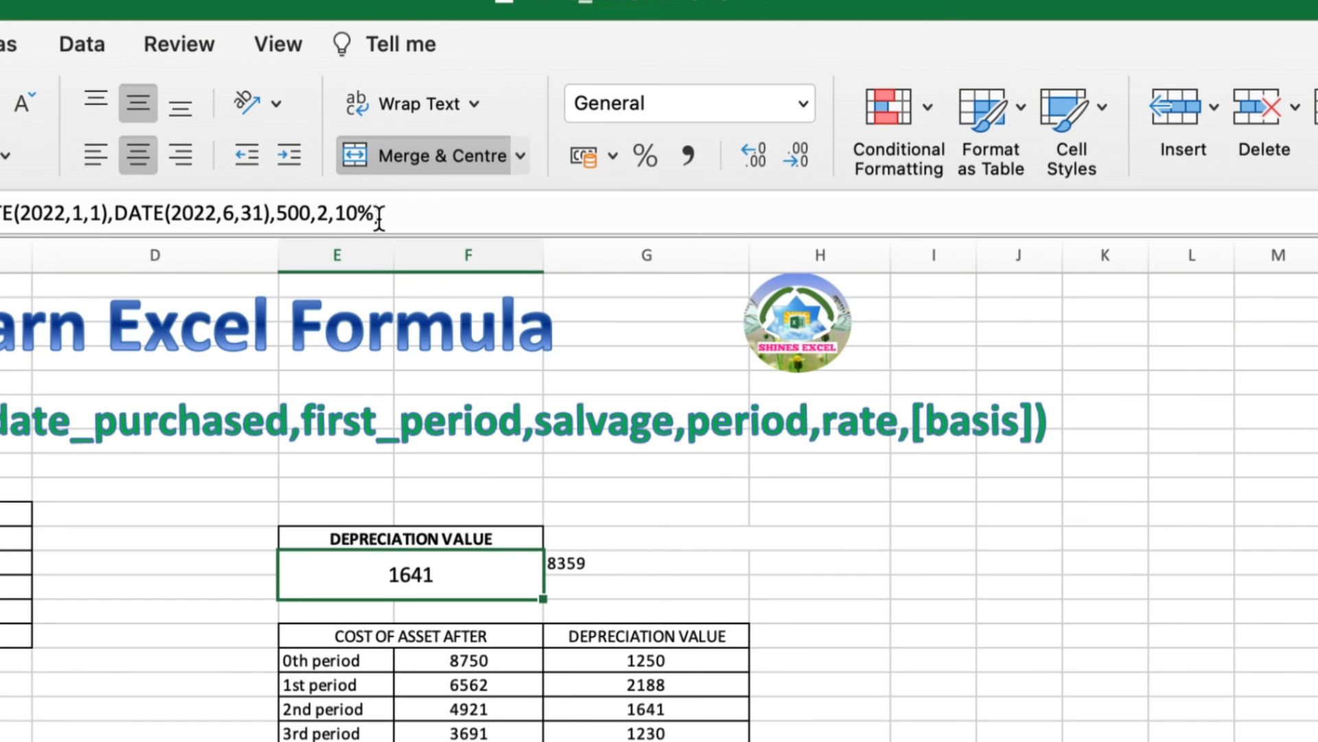
Add a comma after 10% in the AMORDEGRC formula to start the basis argument
left_click(374, 214)
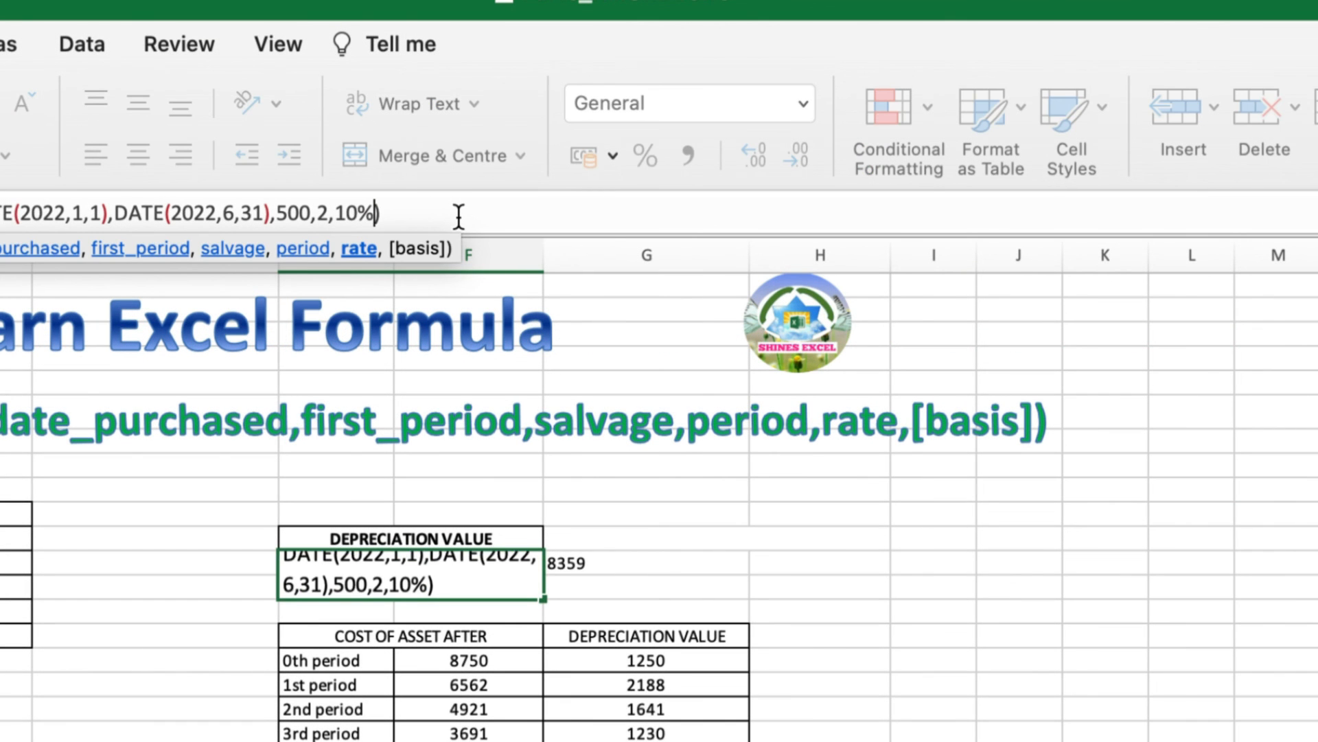
type(",")
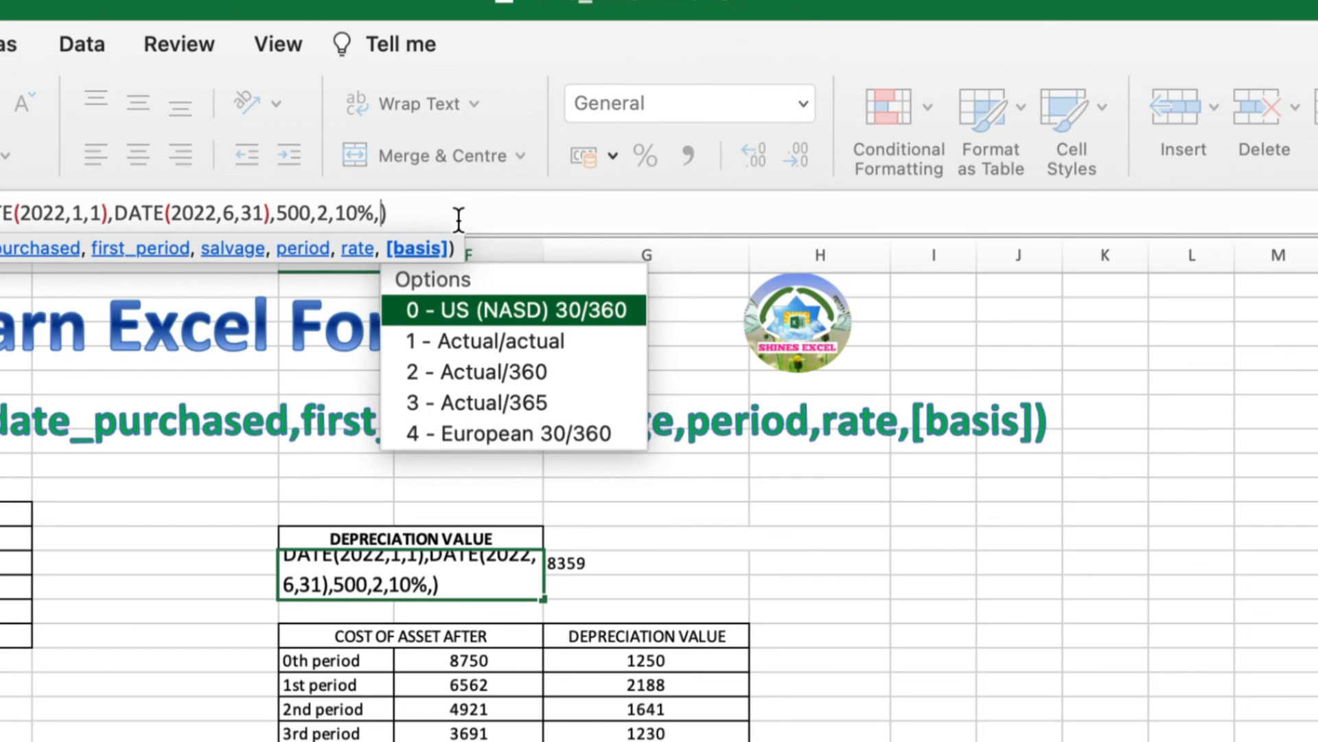